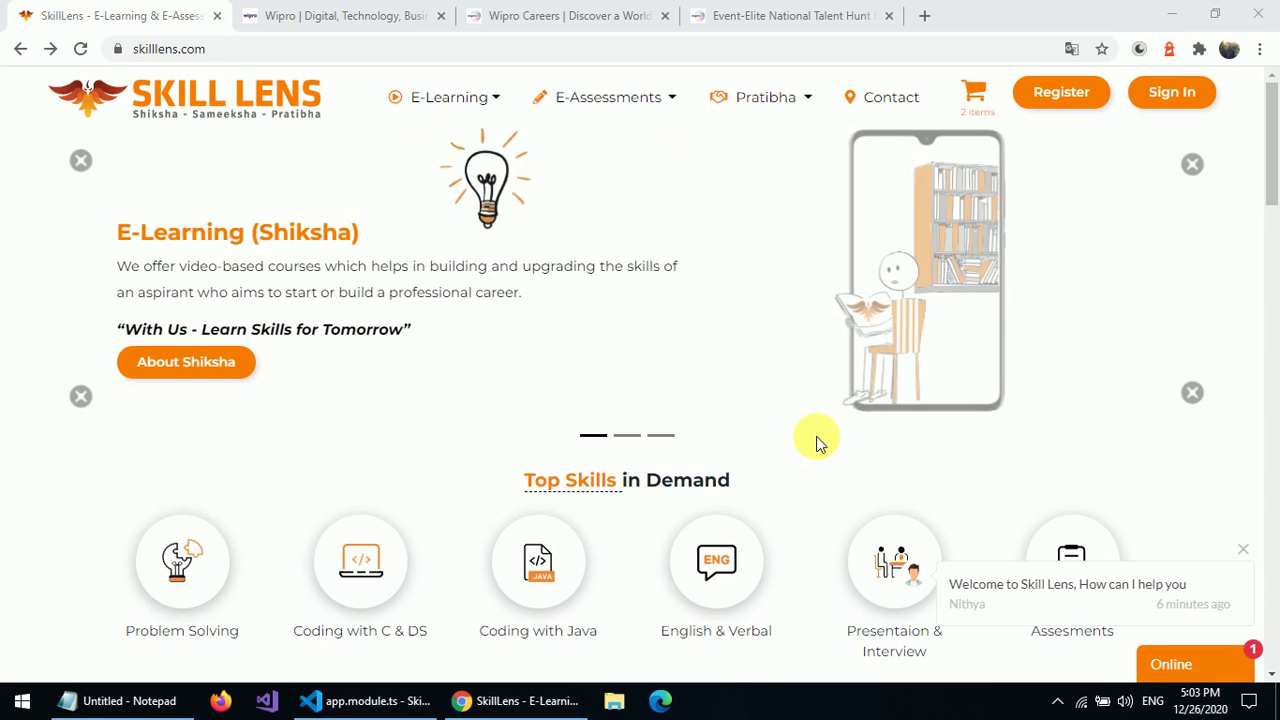
- Switch from the SkillLens site to the already-open Wipro homepage tab
{"action": "left_click", "coordinate": [355, 17]}
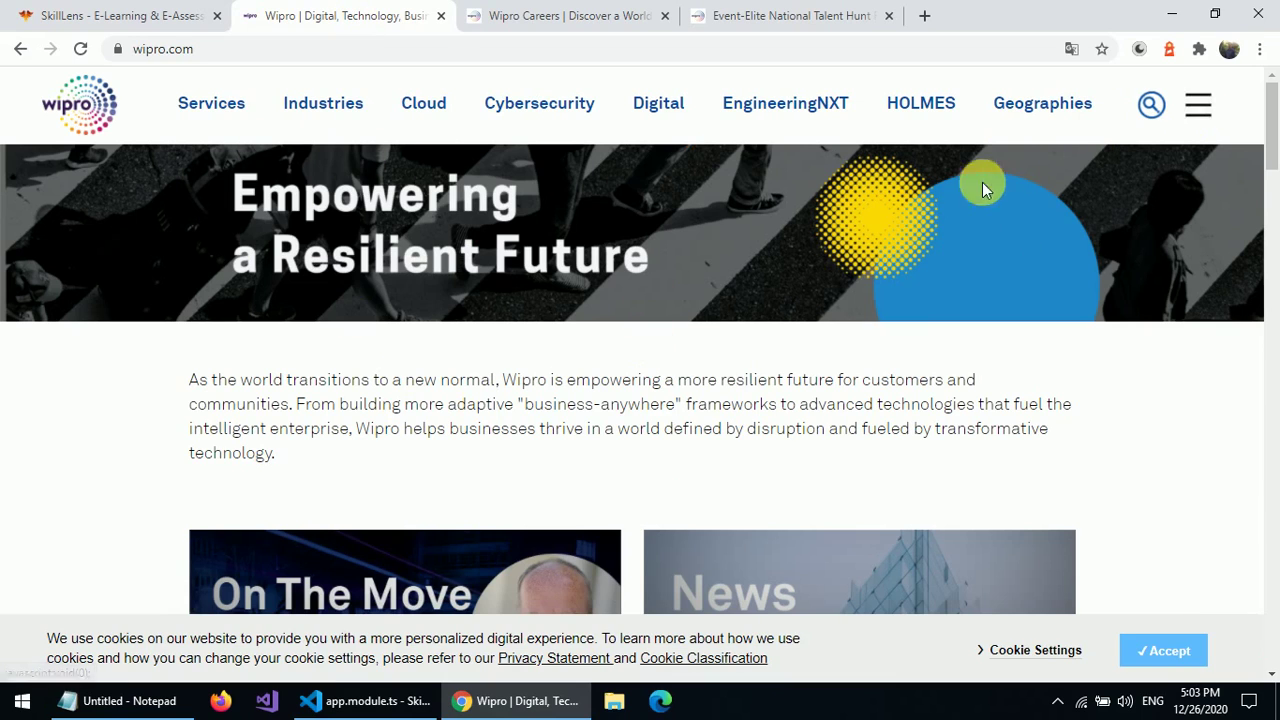
- Go to Wipro Careers and open Students and Graduates > Elite - National Talent Hunt
{"action": "left_click", "coordinate": [1201, 104]}
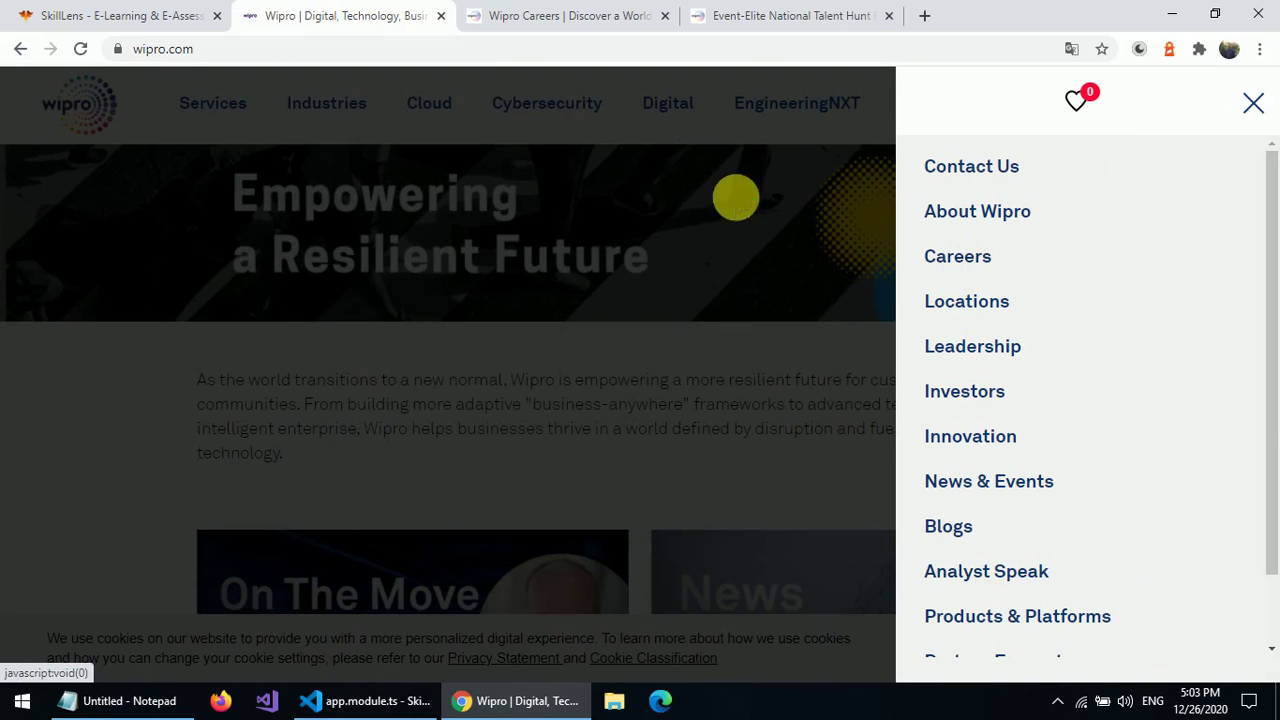
{"action": "left_click", "coordinate": [571, 25]}
{"action": "mouse_move", "coordinate": [531, 154]}
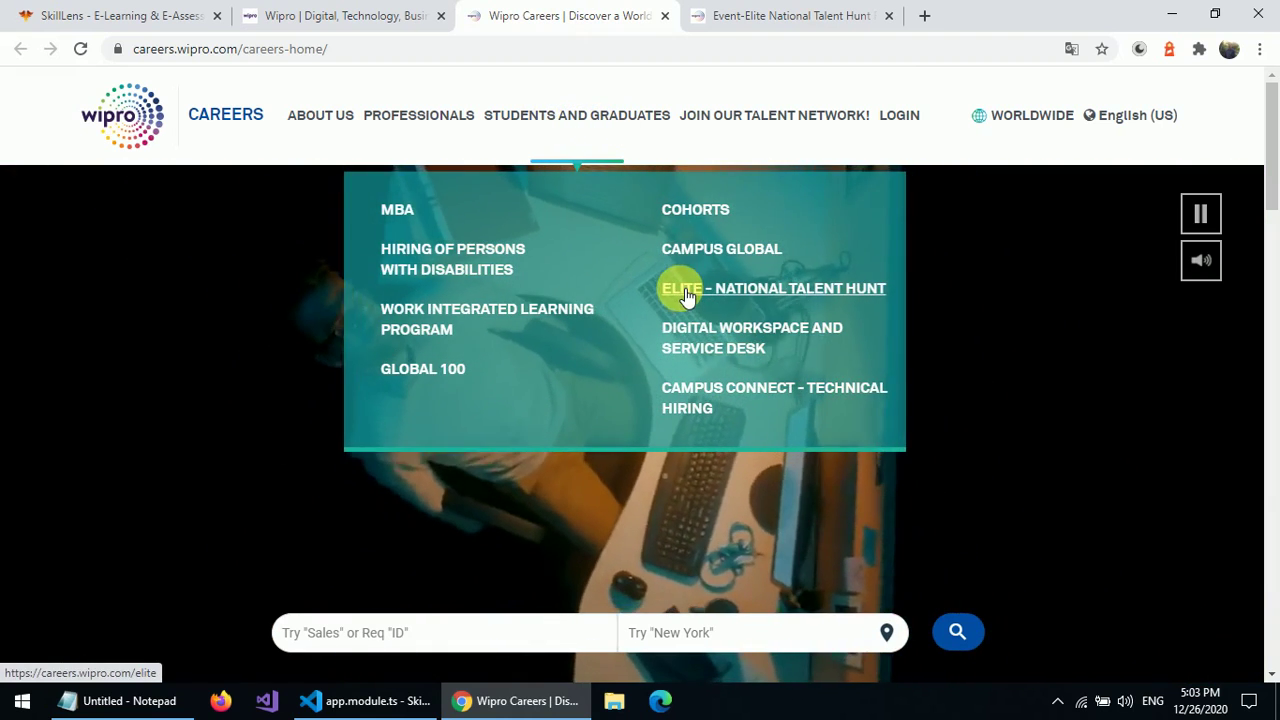
{"action": "left_click", "coordinate": [686, 290]}
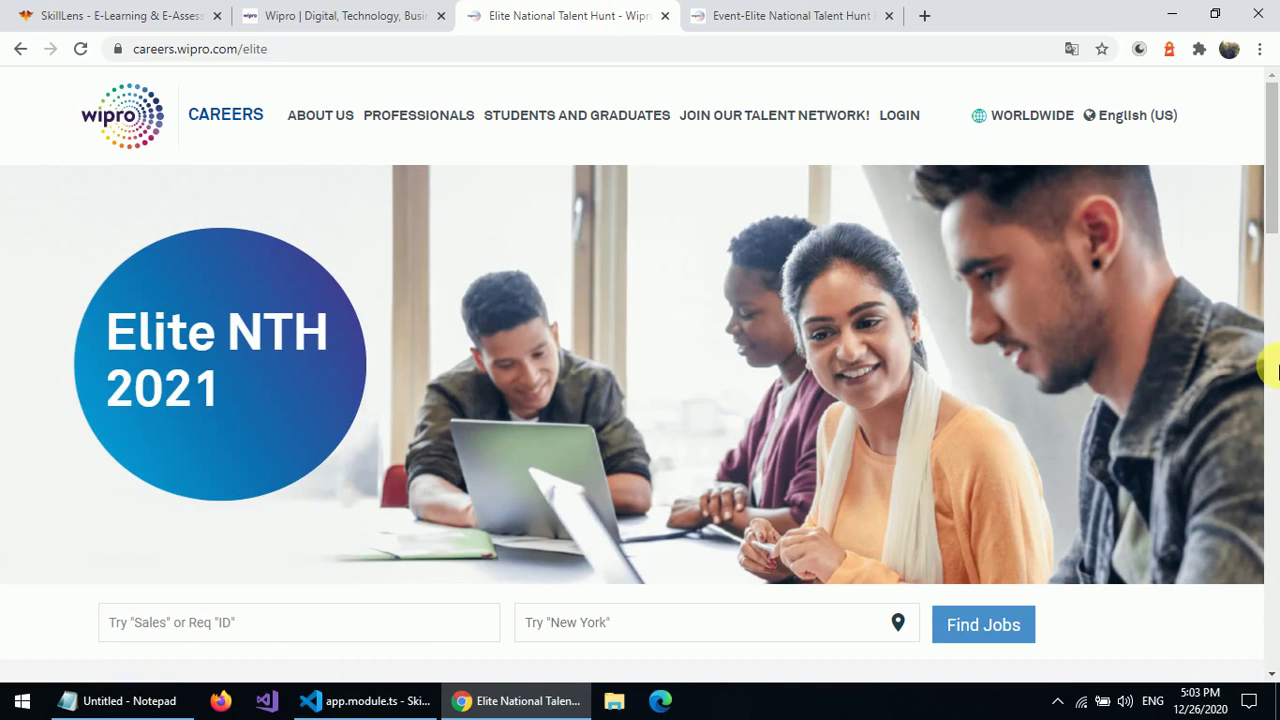
- Open the Event-Elite National Talent Hunt FY 2021 posting and start the application
{"action": "left_click", "coordinate": [1270, 450]}
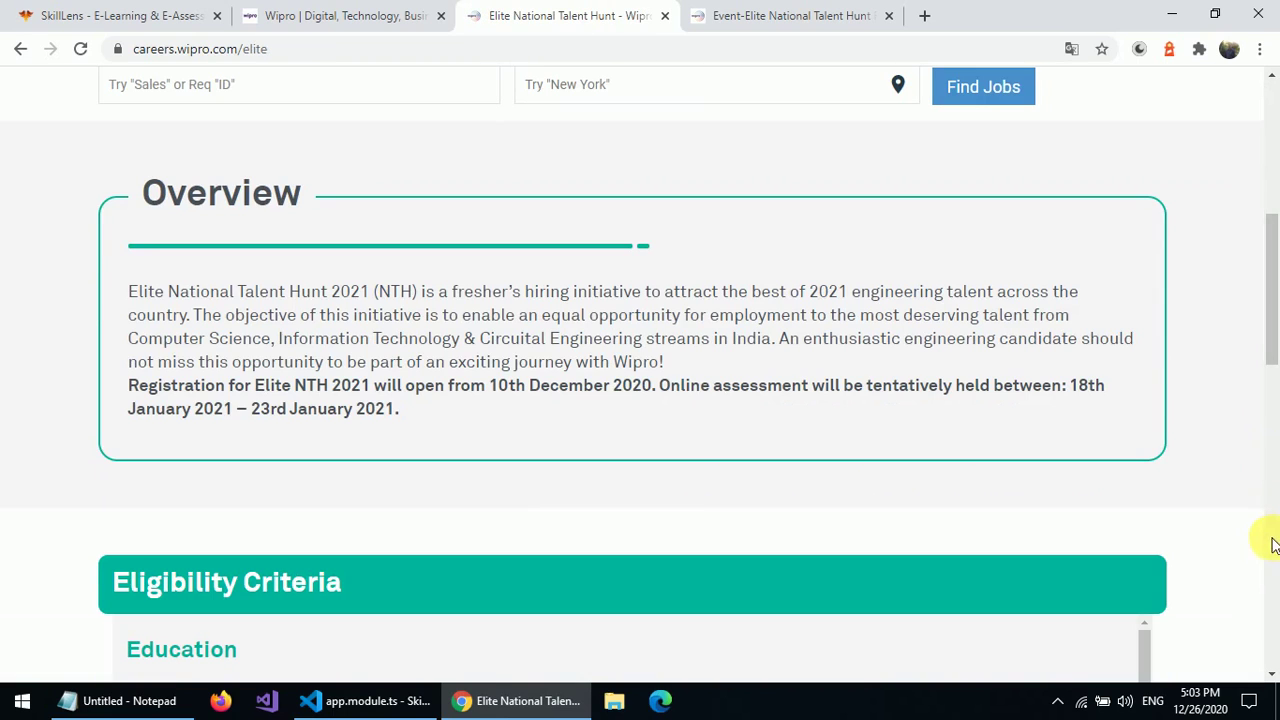
{"action": "left_click", "coordinate": [1274, 543]}
{"action": "left_click", "coordinate": [1268, 588]}
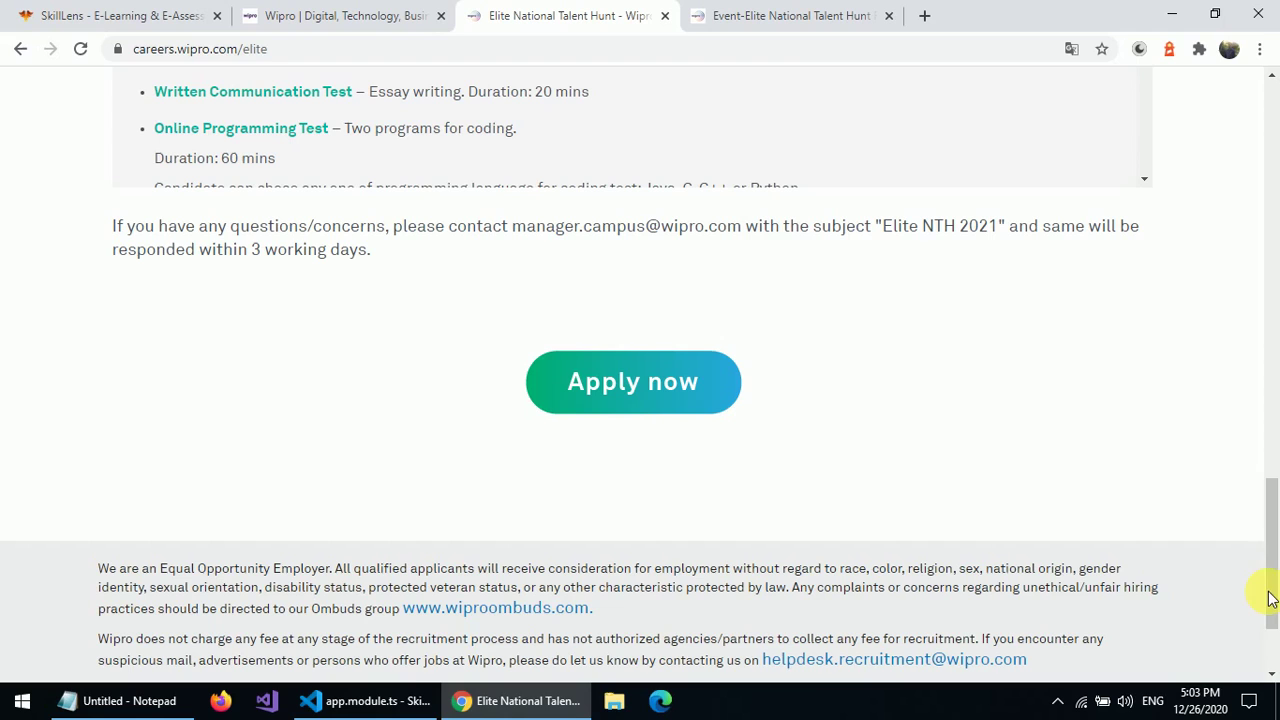
{"action": "left_click", "coordinate": [693, 390]}
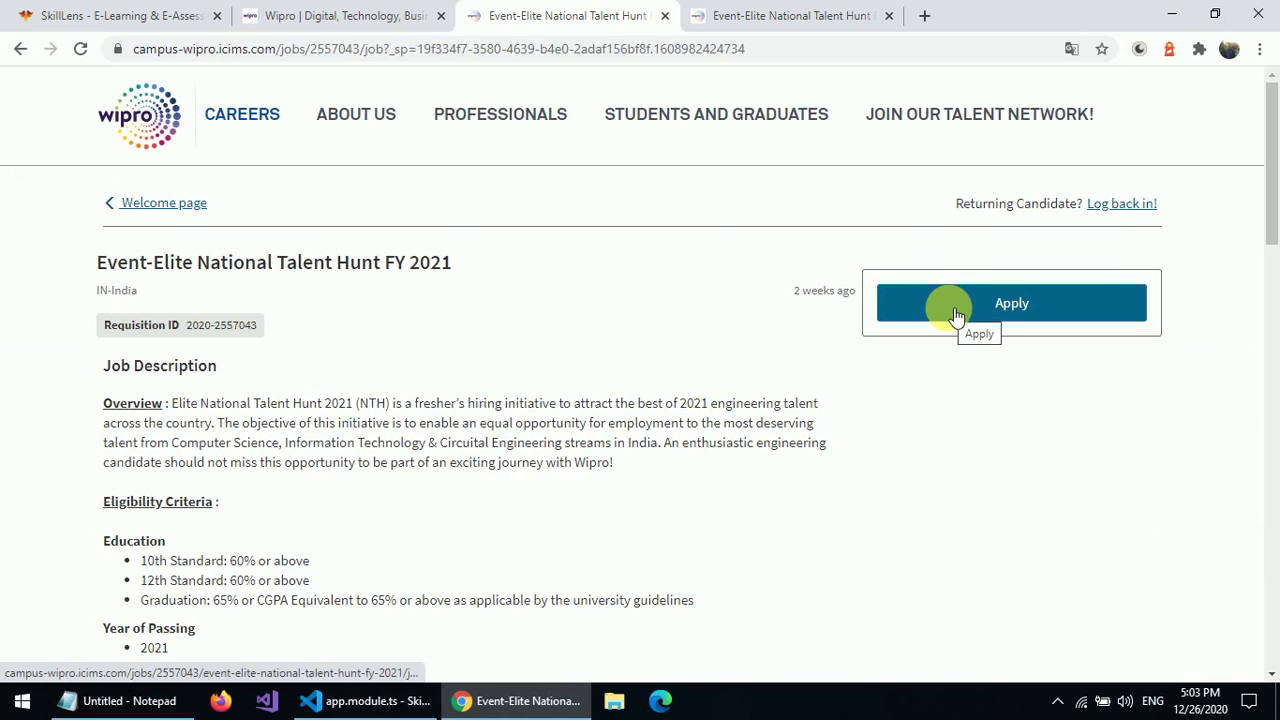
{"action": "left_click", "coordinate": [958, 314]}
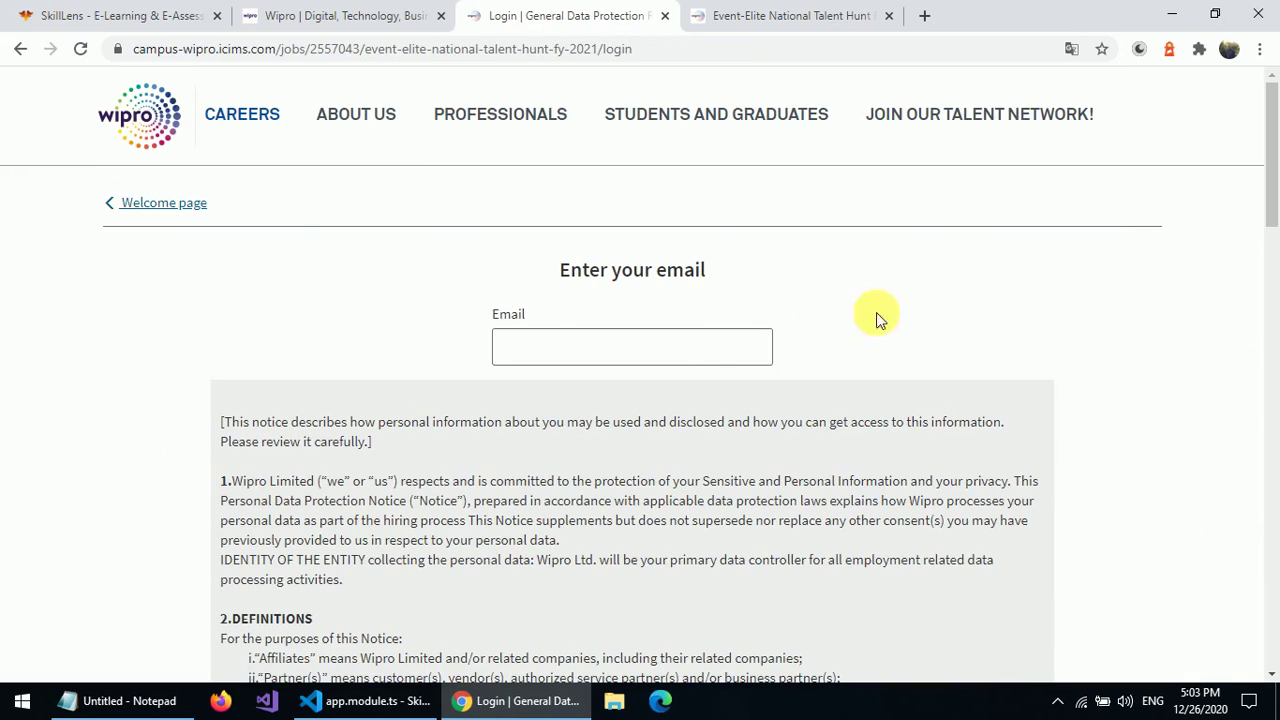
- Fill the applicant's e-mail from autofill and continue past the data-protection notice
{"action": "left_click", "coordinate": [622, 352]}
{"action": "left_click", "coordinate": [600, 391]}
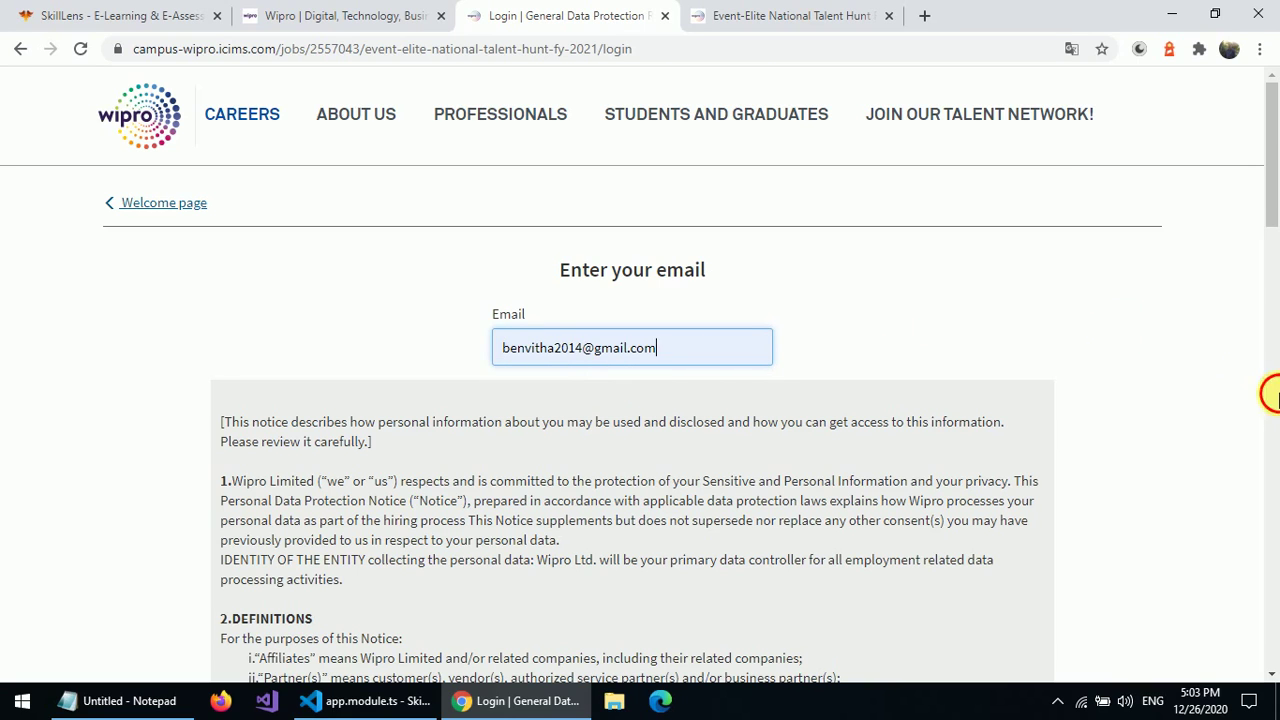
{"action": "left_click", "coordinate": [1268, 392]}
{"action": "left_click", "coordinate": [1271, 515]}
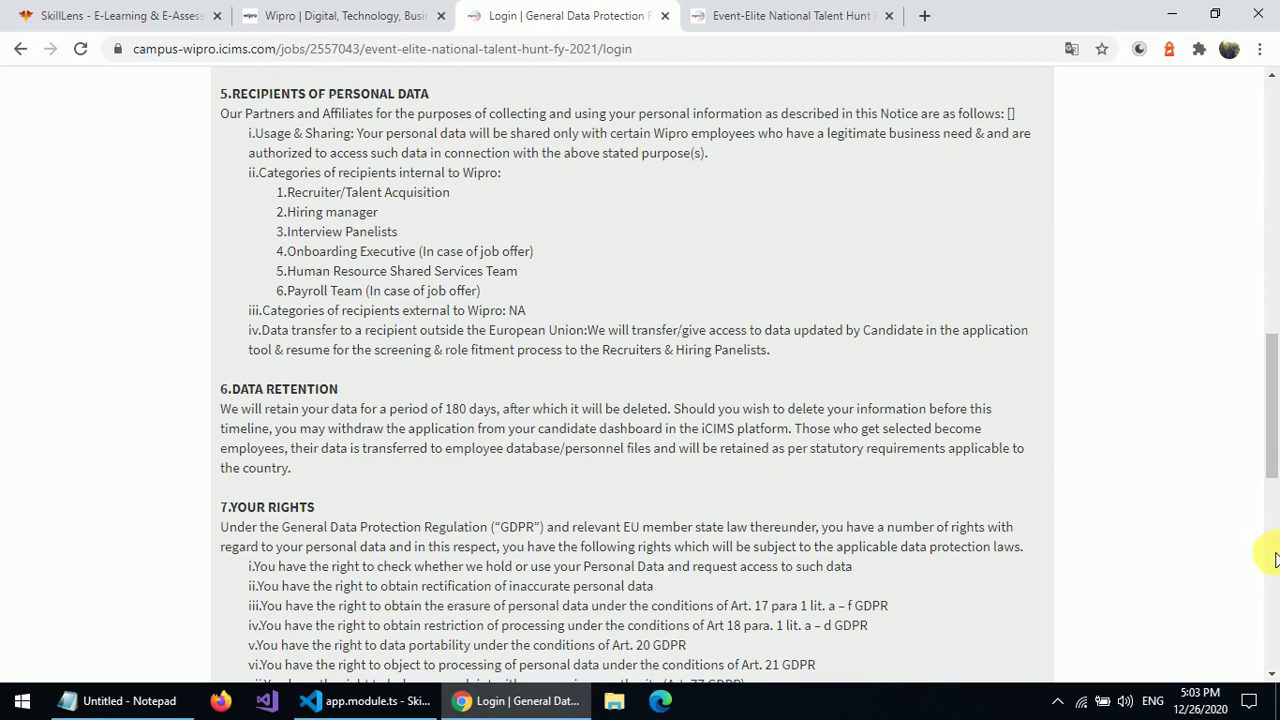
{"action": "left_click", "coordinate": [1274, 562]}
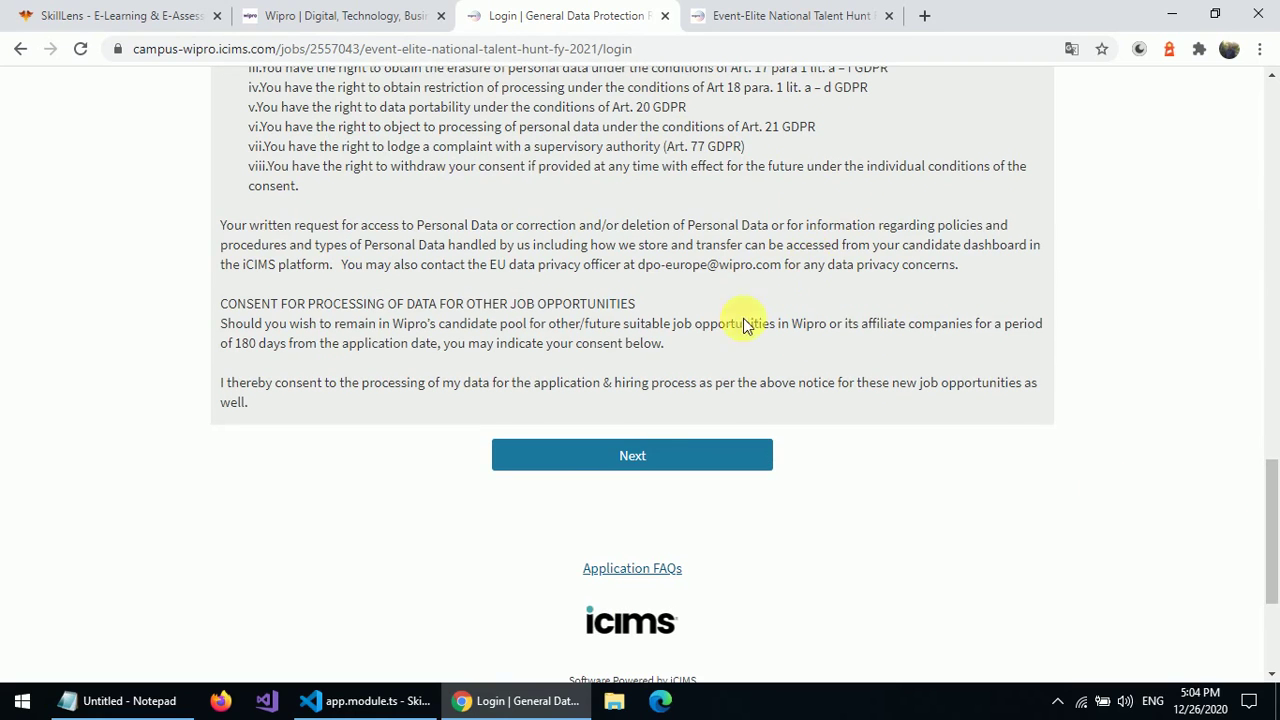
{"action": "left_click", "coordinate": [643, 457]}
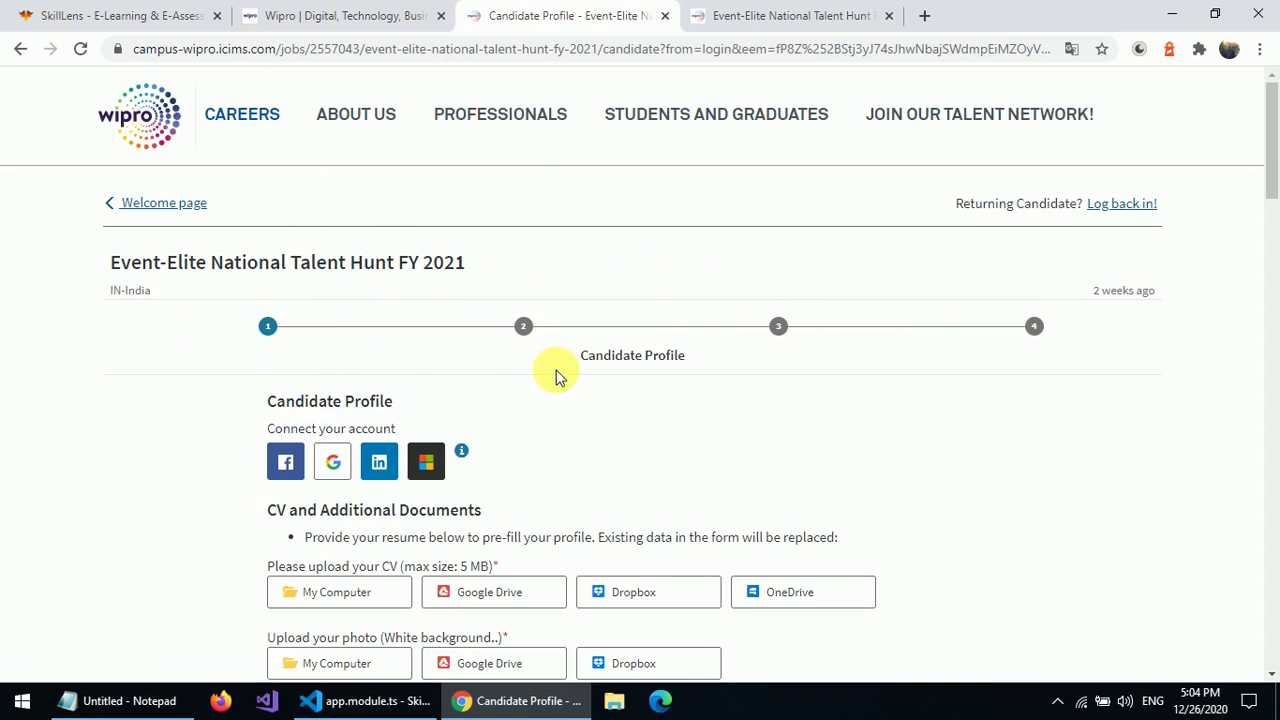
{"action": "scroll", "coordinate": [1275, 330], "scroll_direction": "down", "scroll_amount": 5}
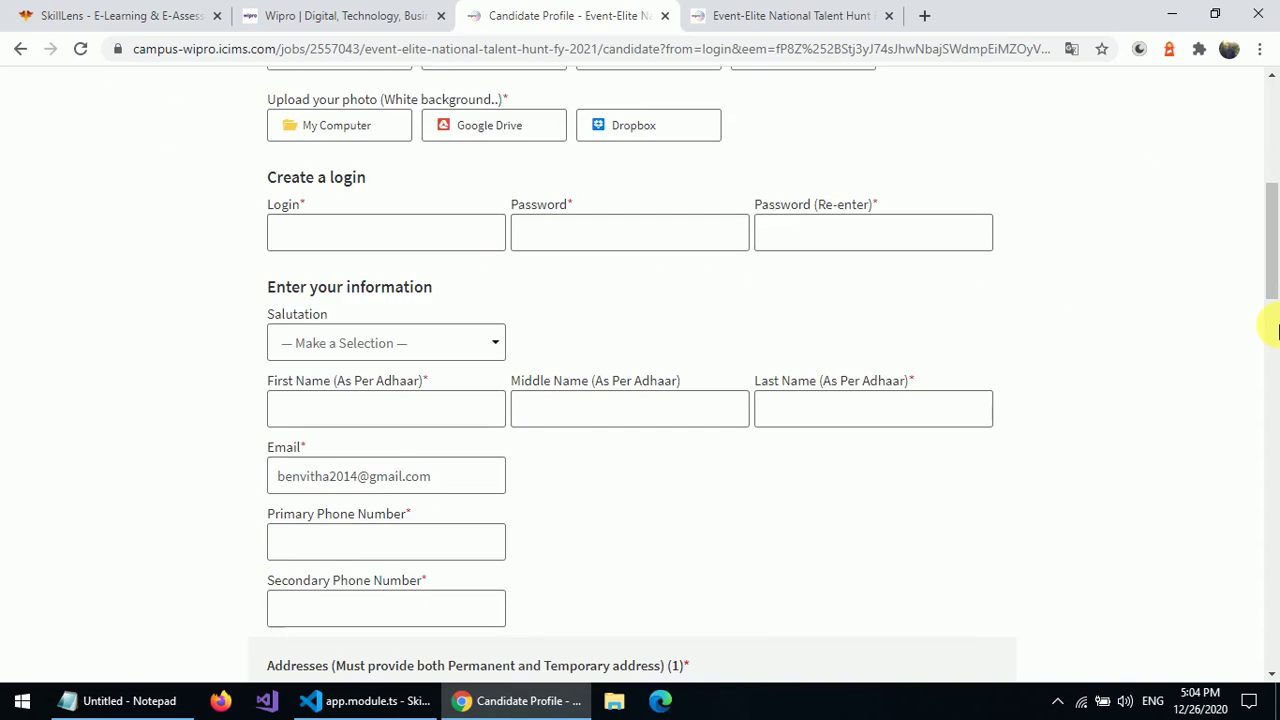
{"action": "scroll", "coordinate": [1275, 471], "scroll_direction": "down", "scroll_amount": 5}
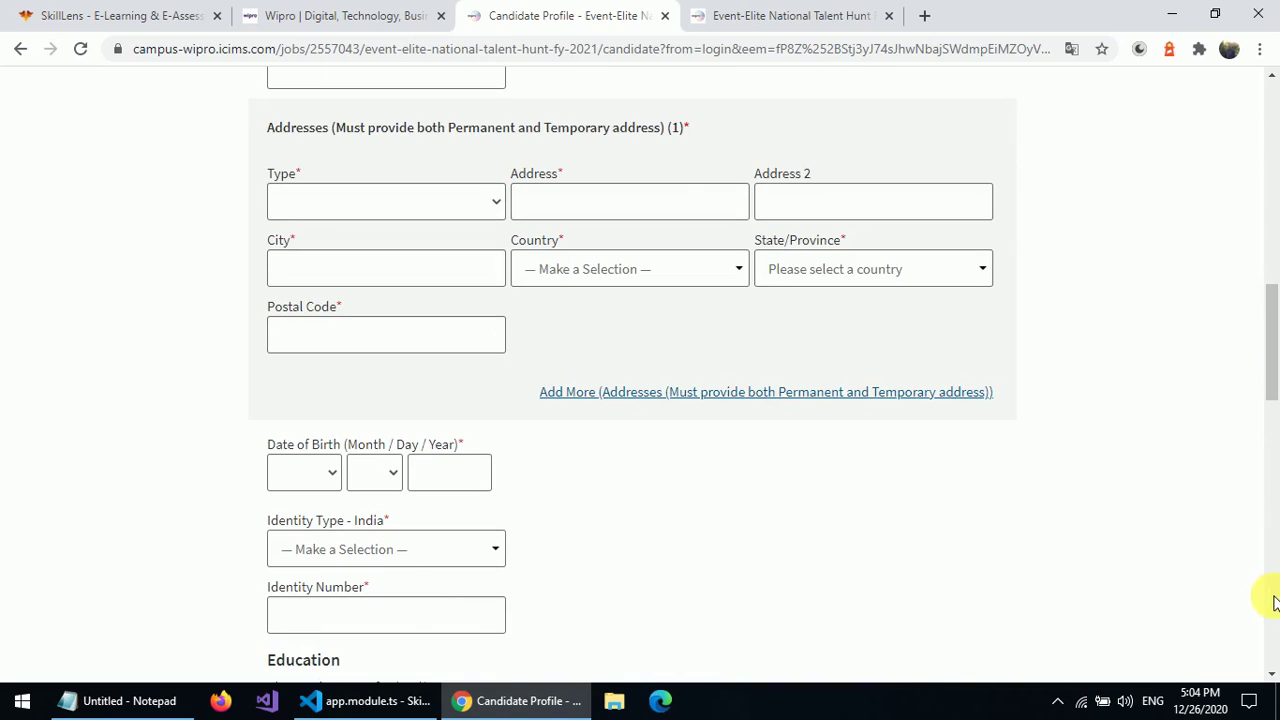
{"action": "scroll", "coordinate": [1270, 592], "scroll_direction": "down", "scroll_amount": 5}
{"action": "scroll", "coordinate": [1275, 113], "scroll_direction": "up", "scroll_amount": 10}
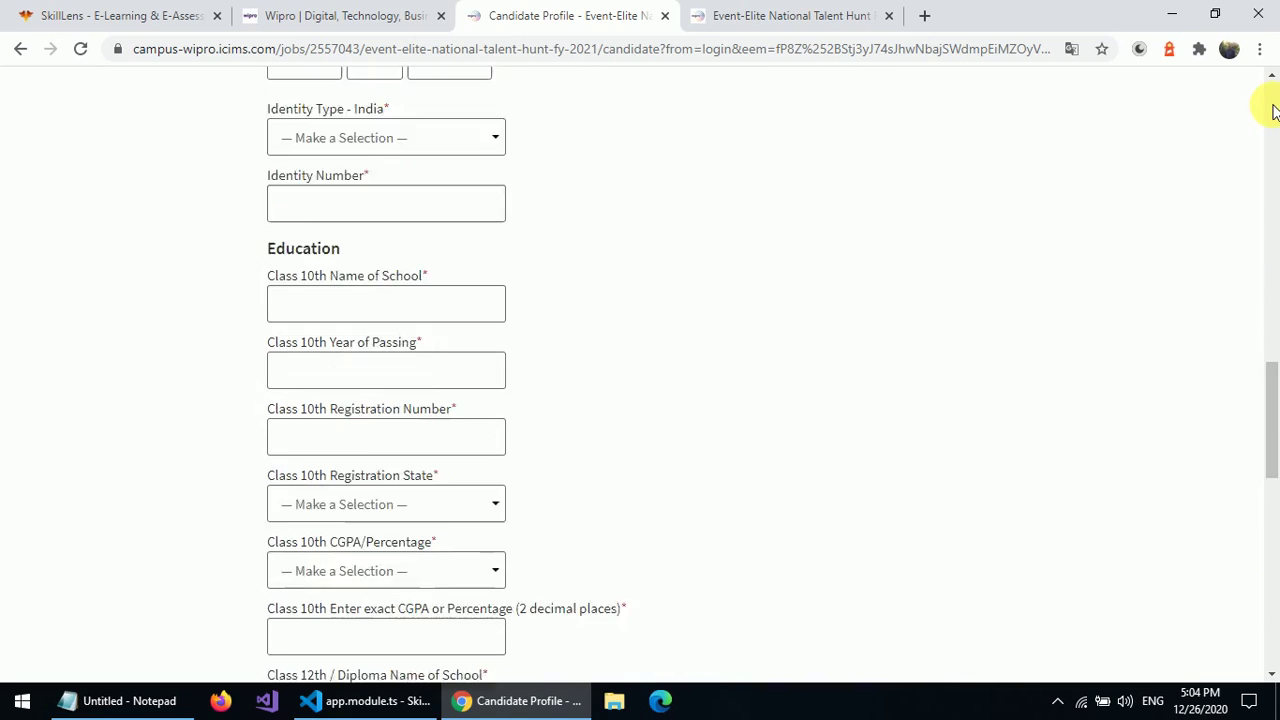
{"action": "scroll", "coordinate": [1270, 105], "scroll_direction": "up", "scroll_amount": 5}
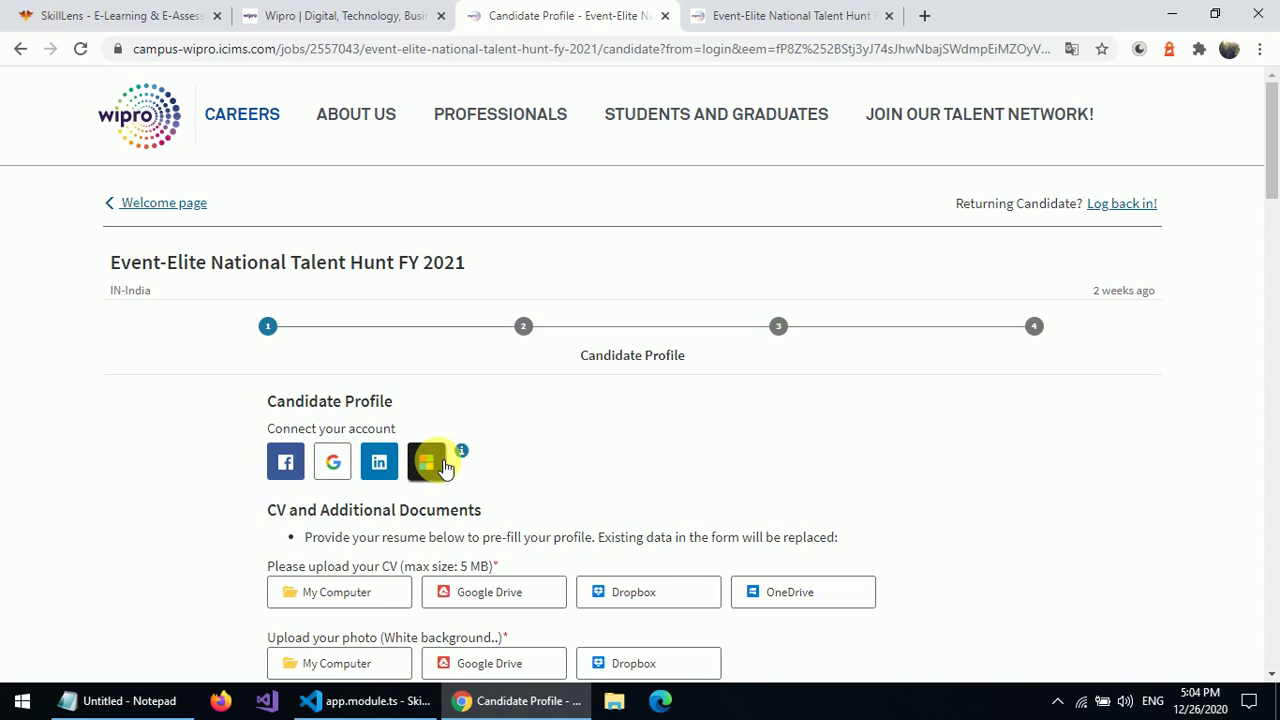
{"action": "scroll", "coordinate": [445, 465], "scroll_direction": "down", "scroll_amount": 3}
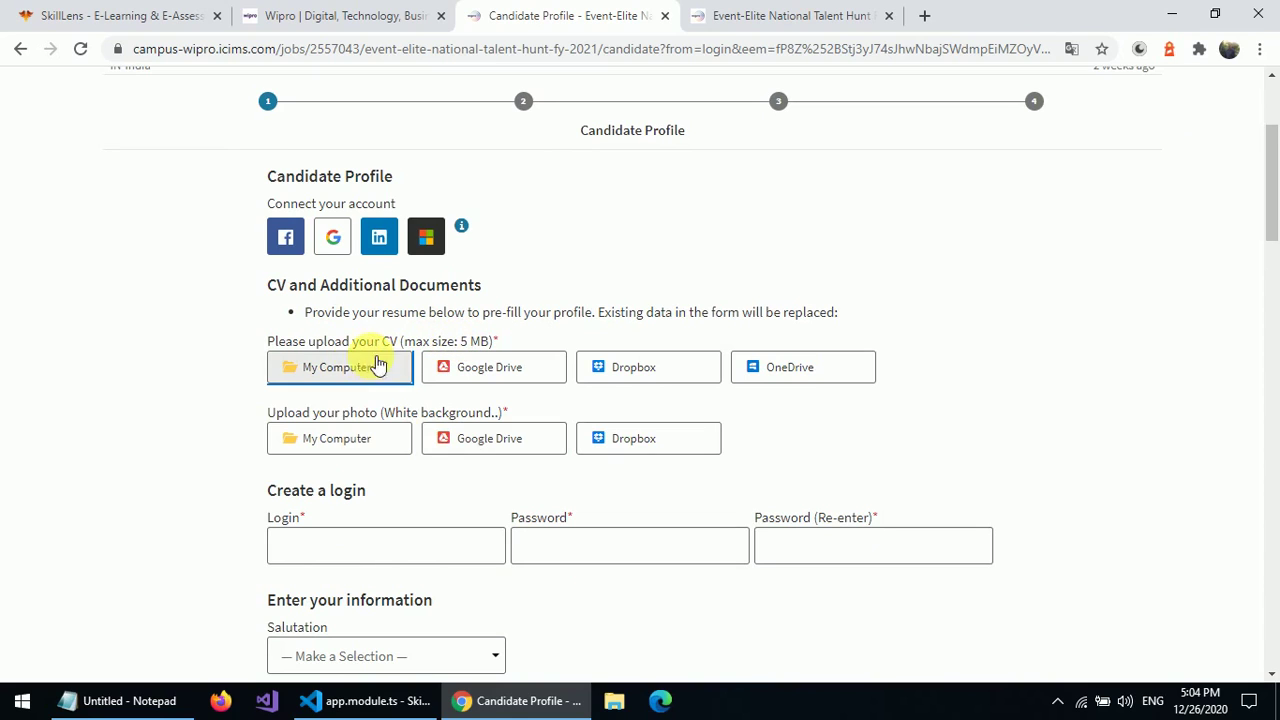
{"action": "left_click", "coordinate": [470, 380]}
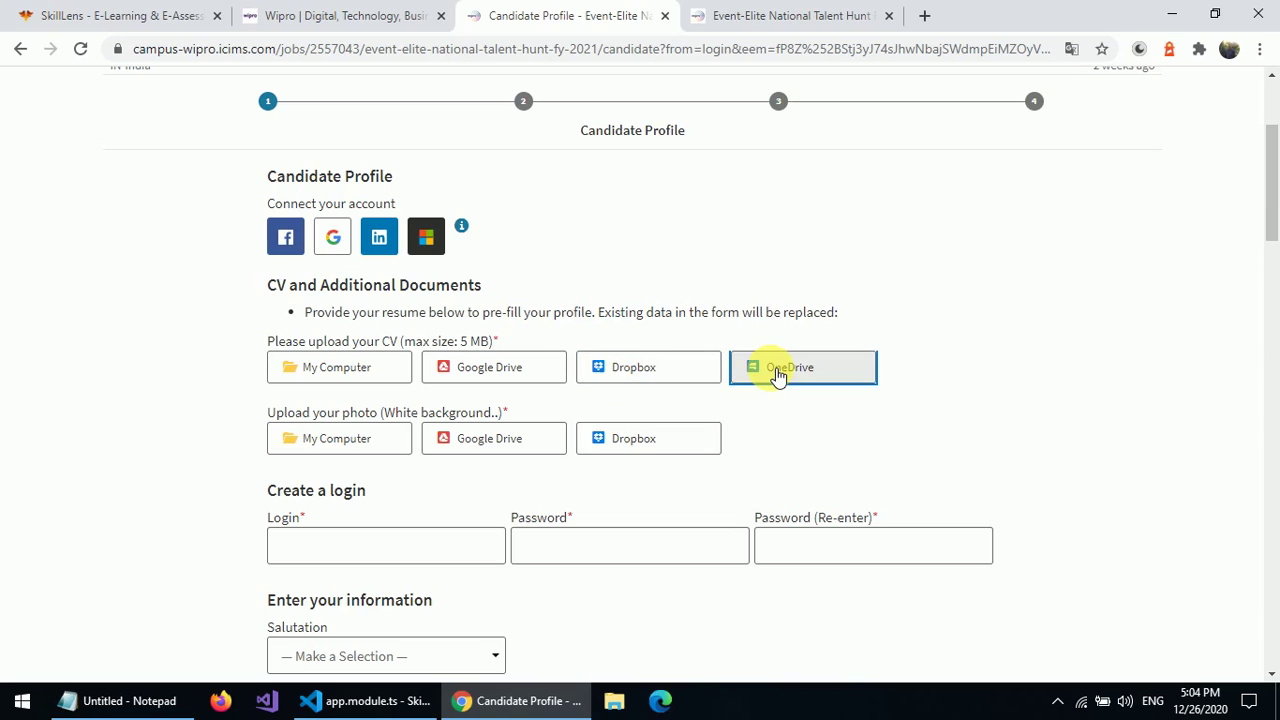
- Attach 'Free Professional Resume Template.pdf' from the Desktop as the CV
{"action": "left_click", "coordinate": [357, 368]}
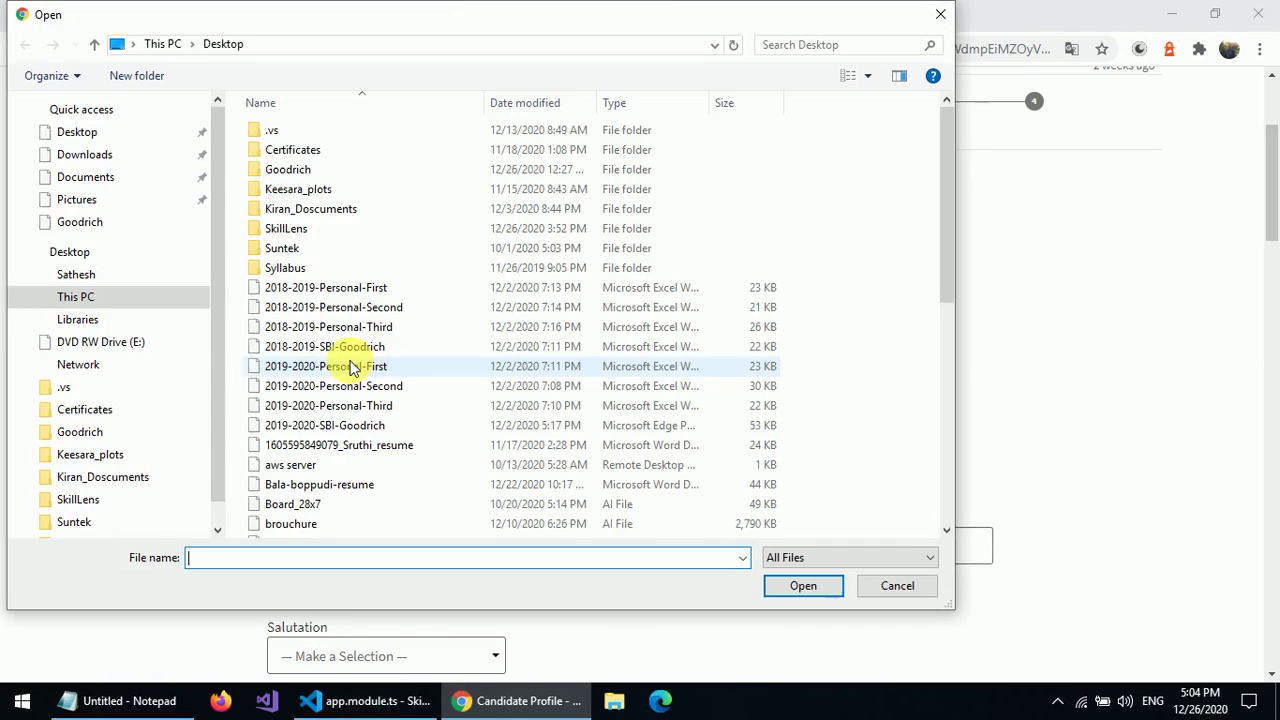
{"action": "left_click", "coordinate": [96, 136]}
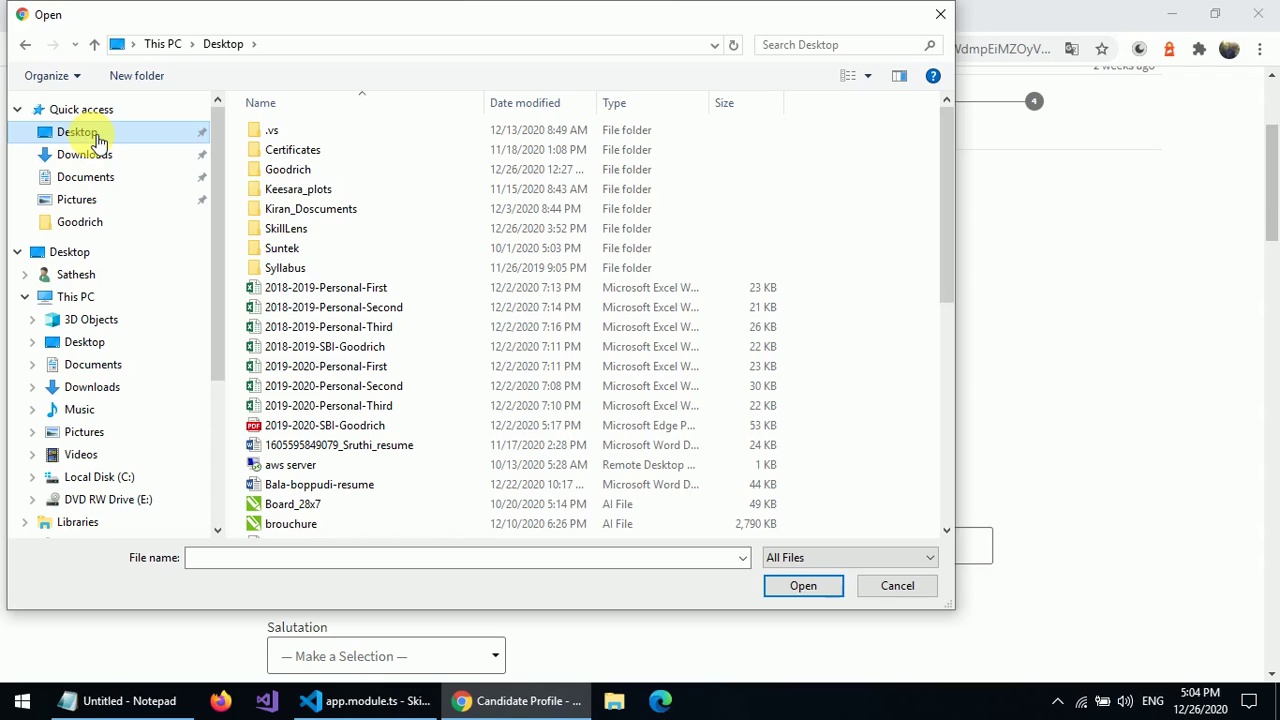
{"action": "left_click", "coordinate": [223, 550]}
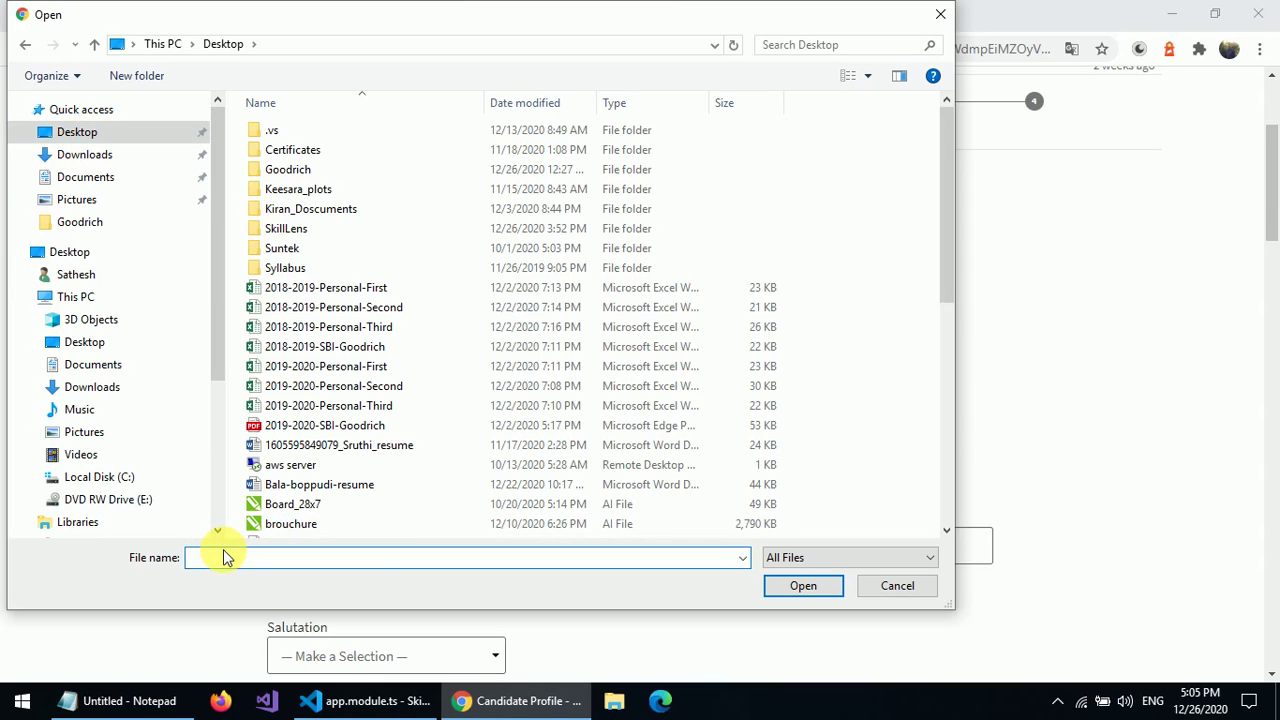
{"action": "type", "text": "f"}
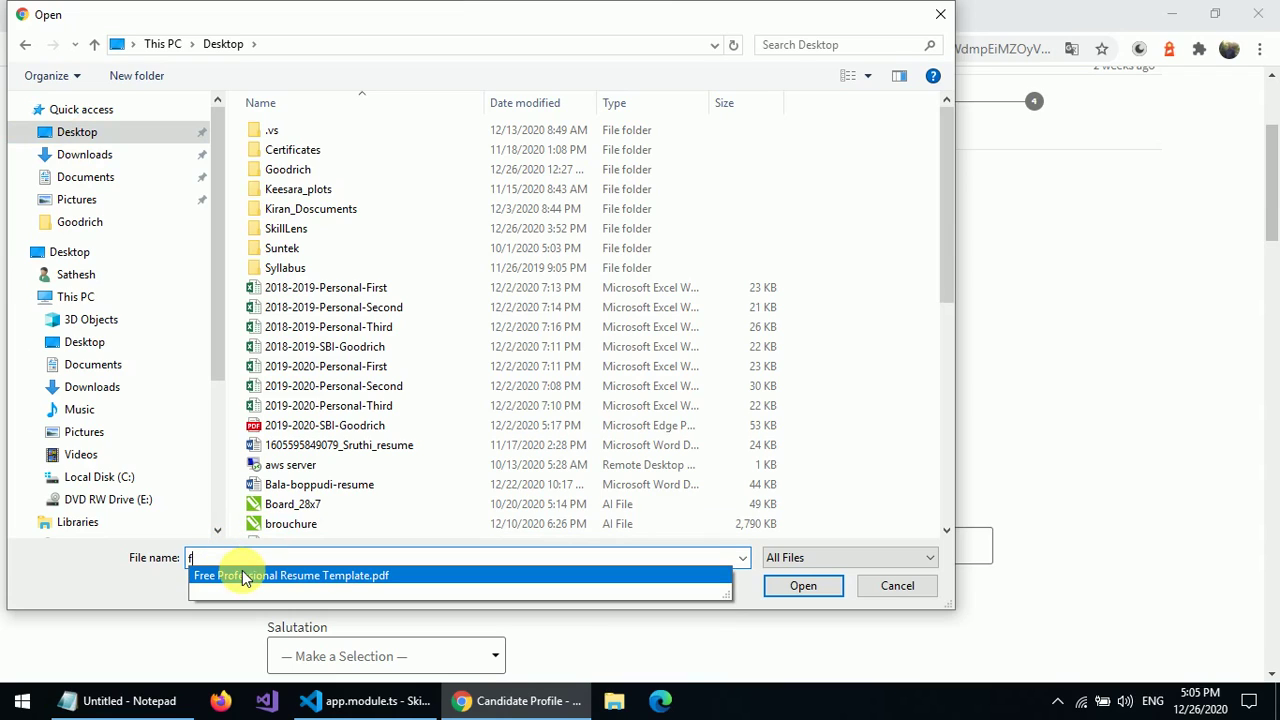
{"action": "left_click", "coordinate": [243, 576]}
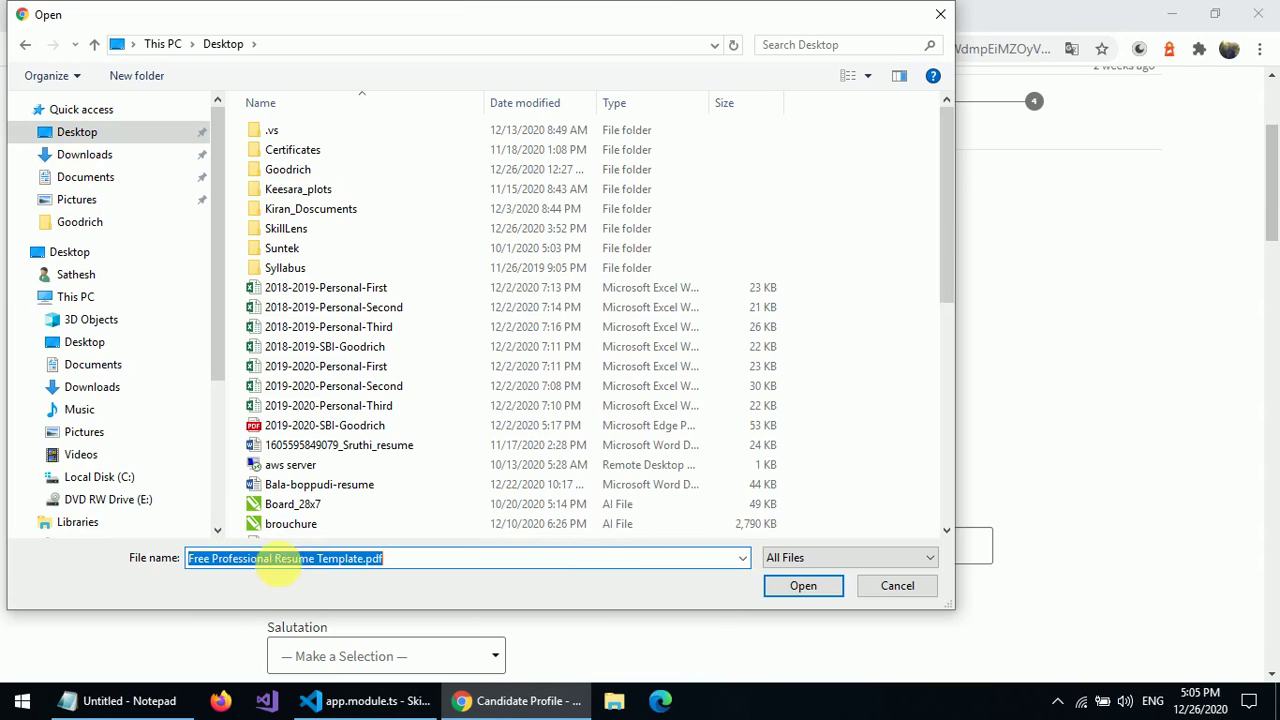
{"action": "left_click", "coordinate": [800, 586]}
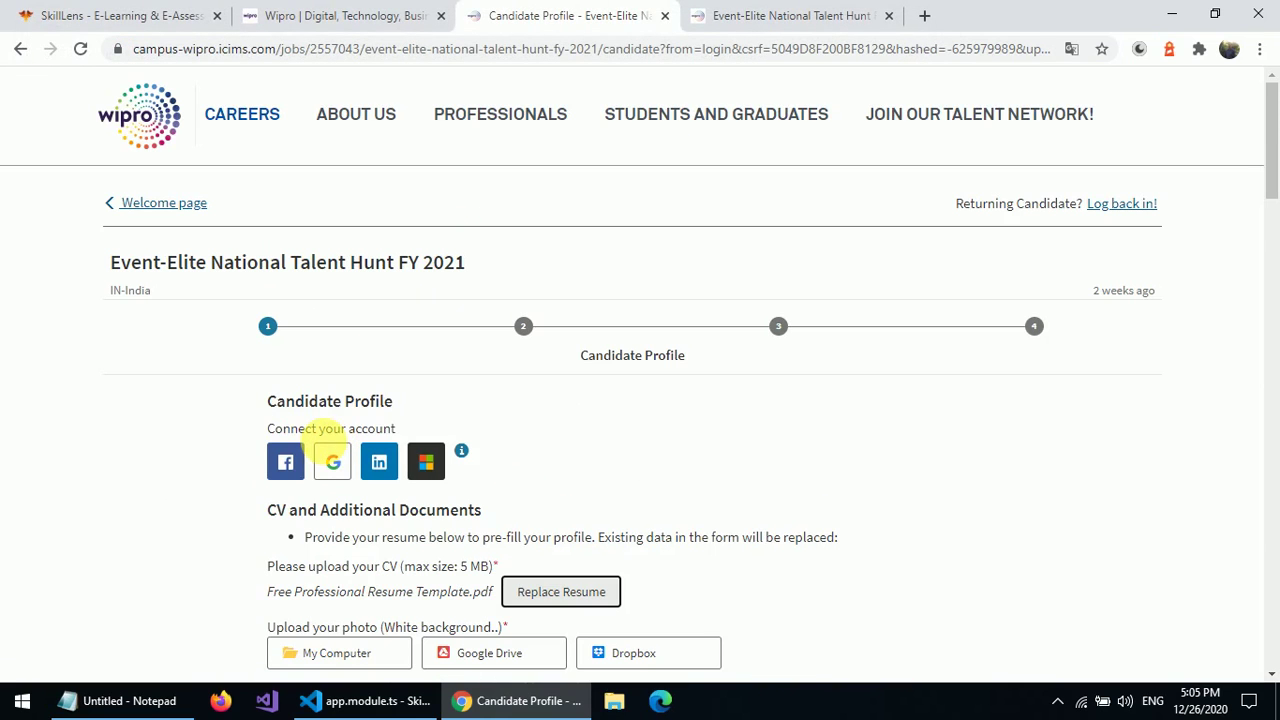
- Attach PHOTO.jpg as the candidate's photo
{"action": "scroll", "coordinate": [350, 556], "scroll_direction": "down", "scroll_amount": 2}
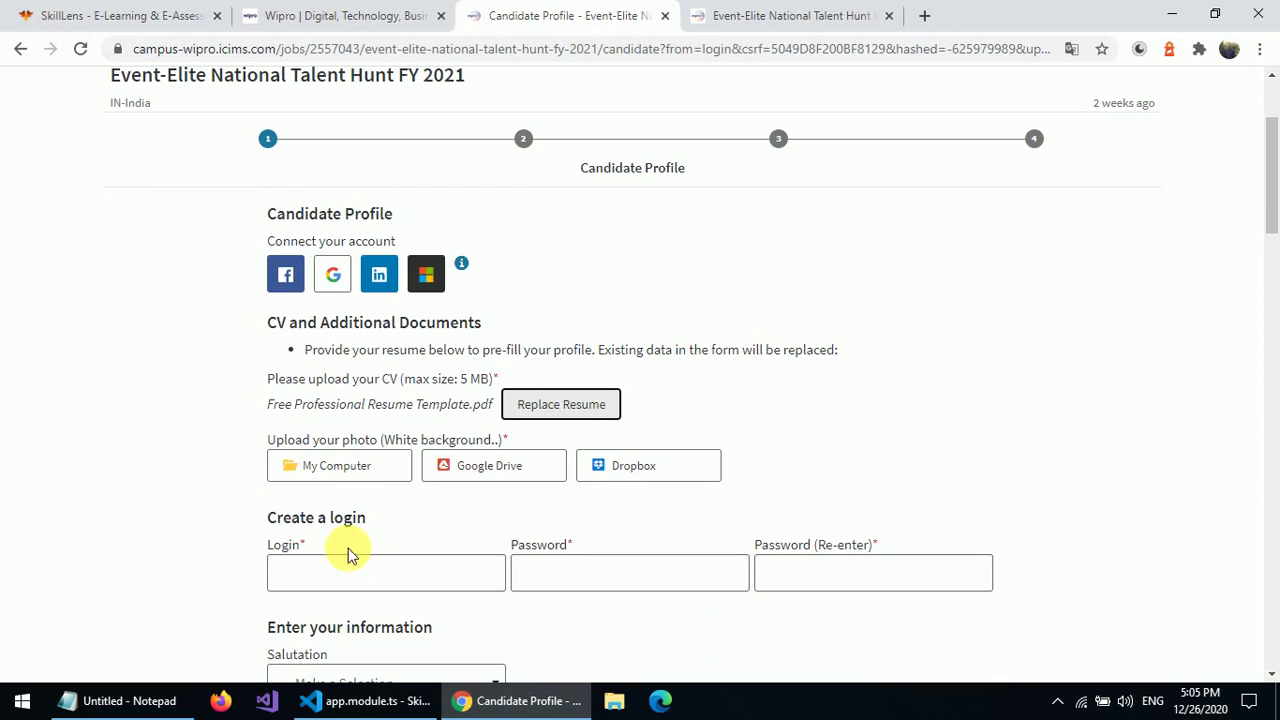
{"action": "left_click", "coordinate": [345, 467]}
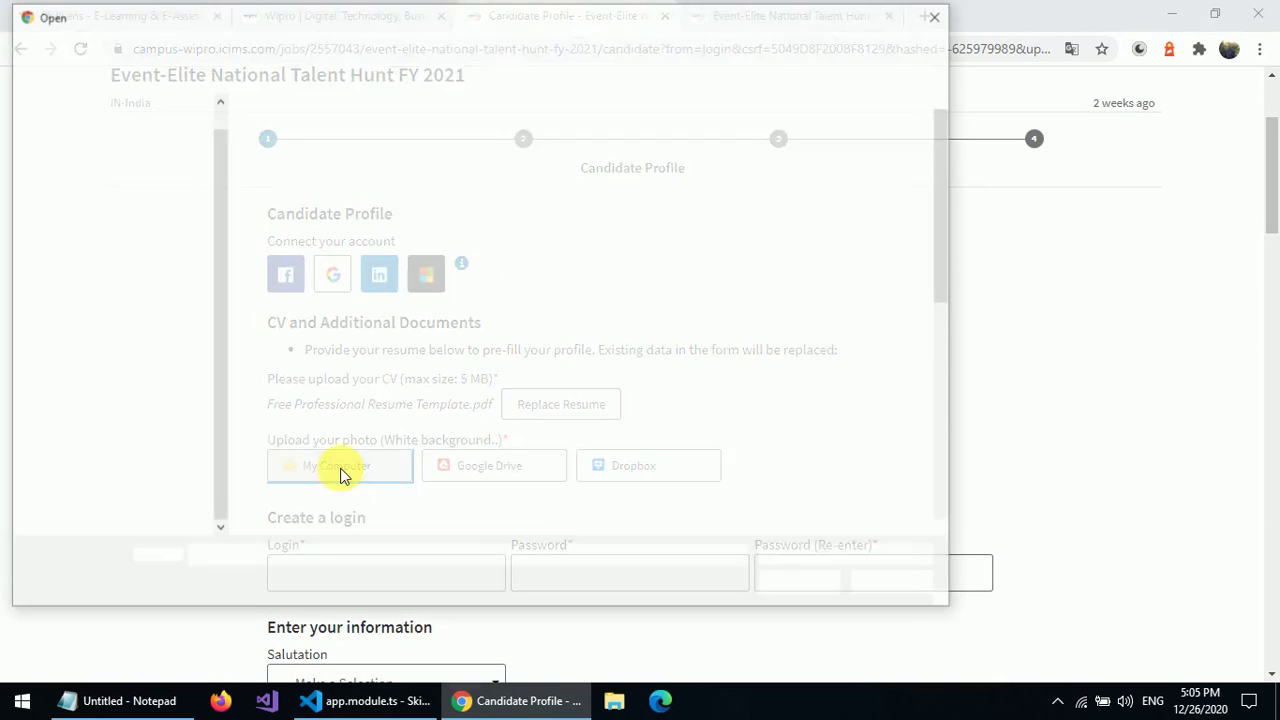
{"action": "type", "text": "p"}
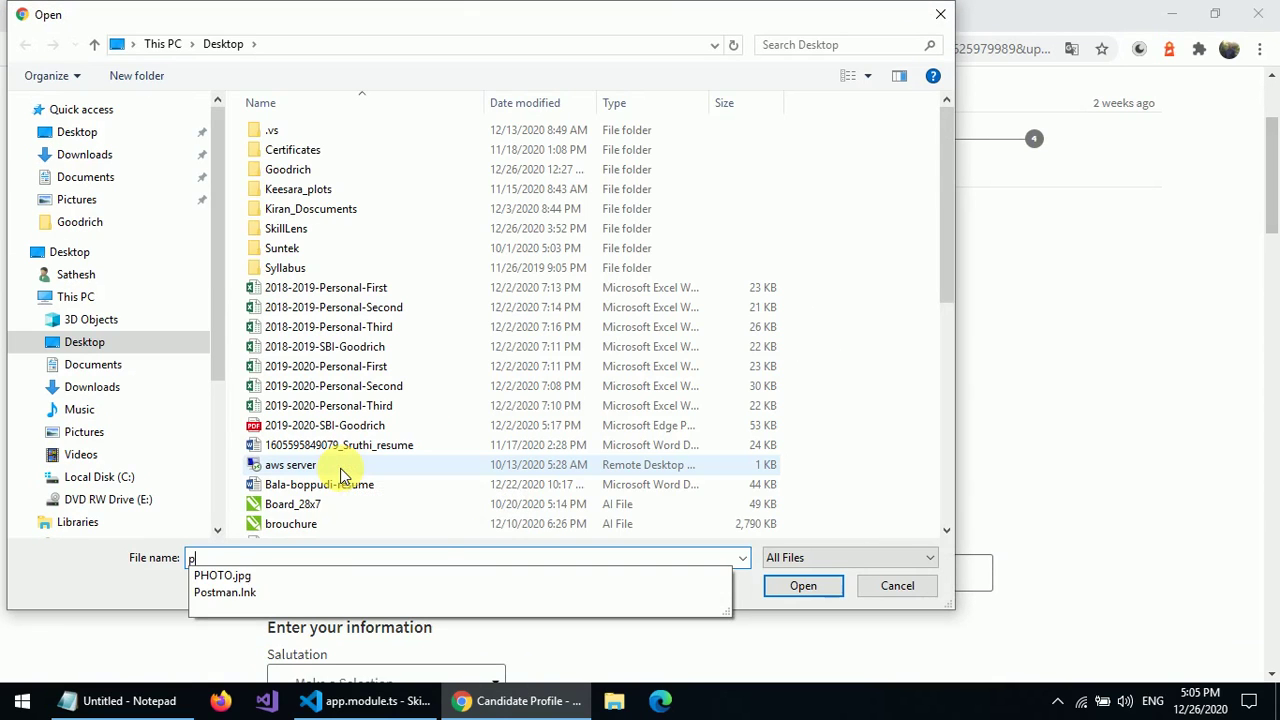
{"action": "left_click", "coordinate": [220, 577]}
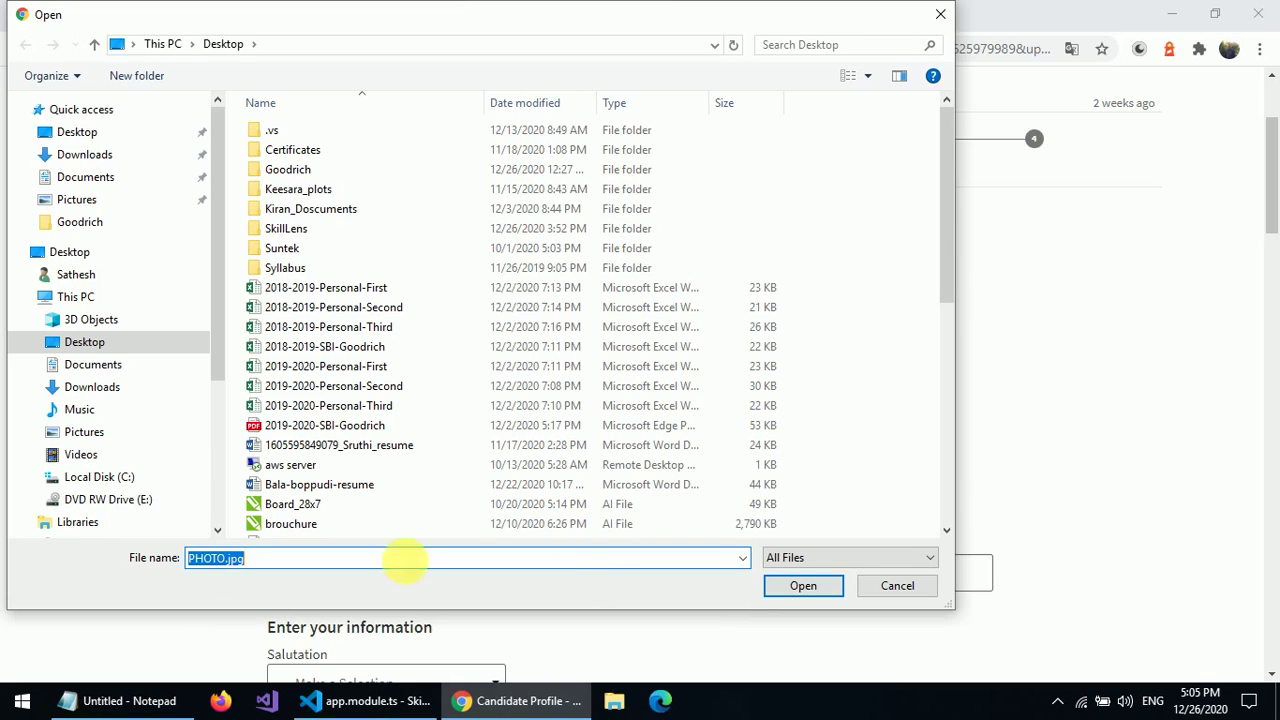
{"action": "left_click", "coordinate": [800, 586]}
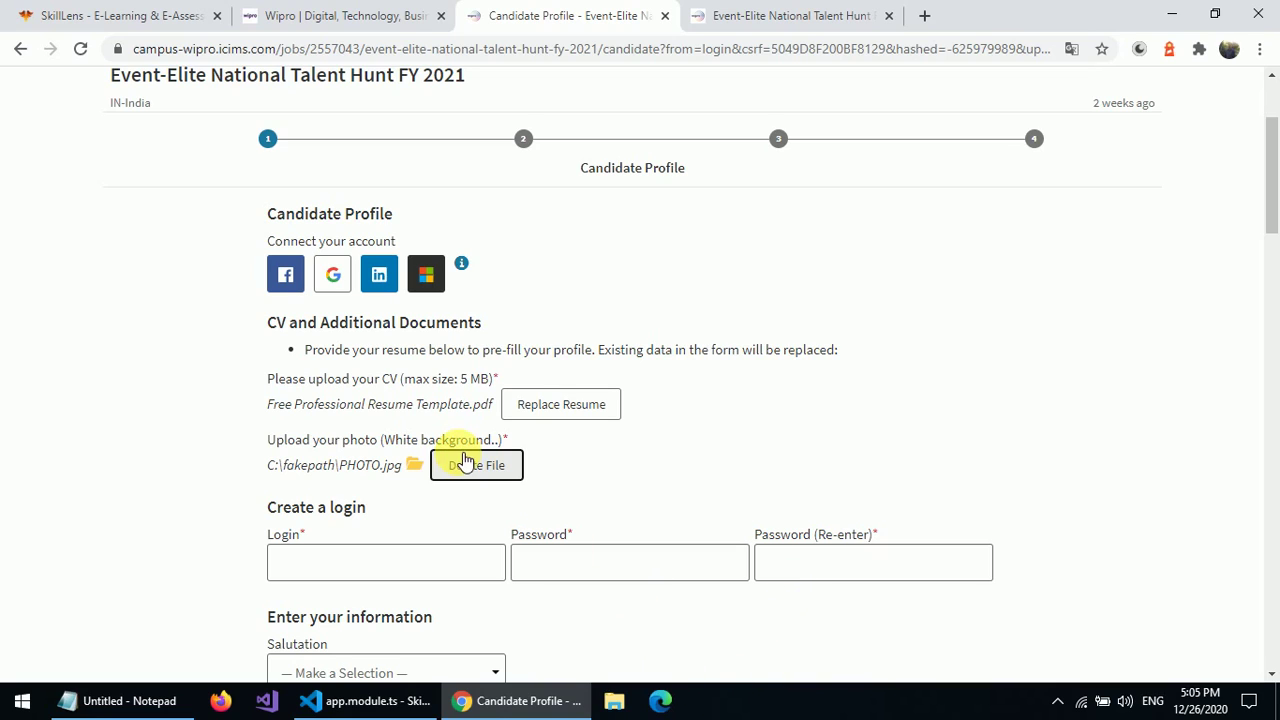
- Enter a login name and the account password, then begin re-entering the password
{"action": "left_click", "coordinate": [401, 561]}
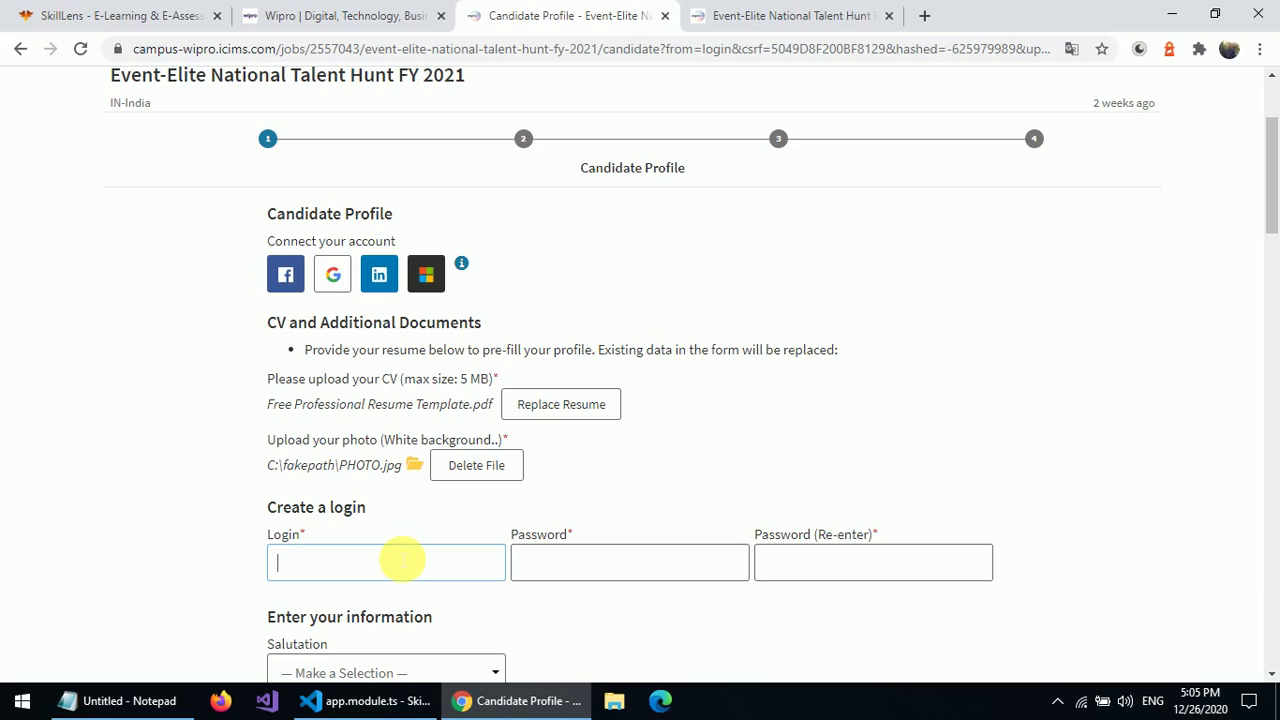
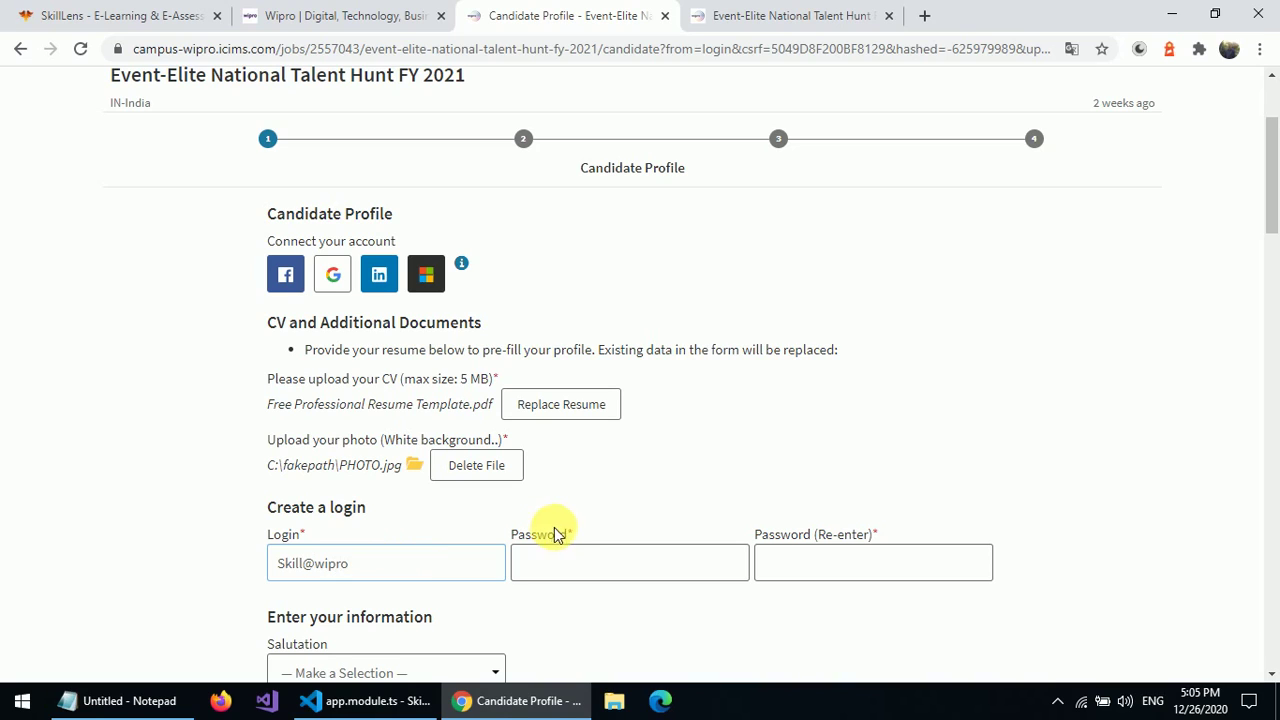
{"action": "left_click", "coordinate": [550, 562]}
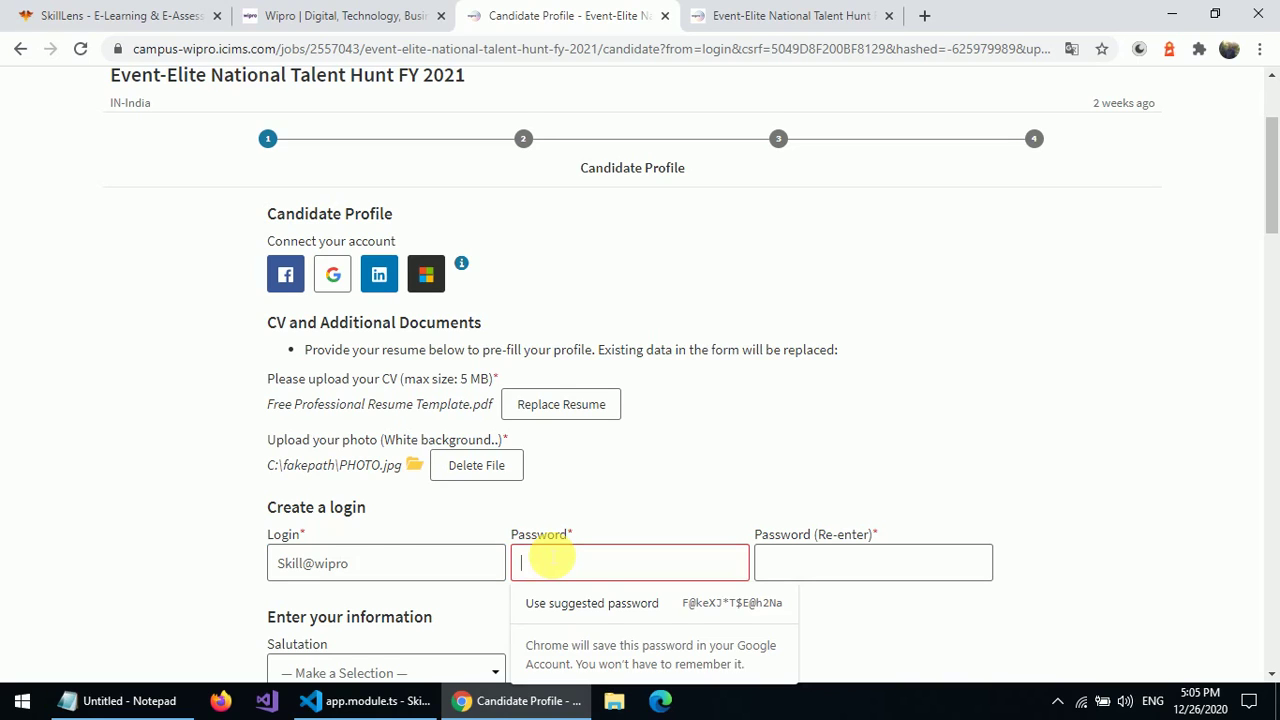
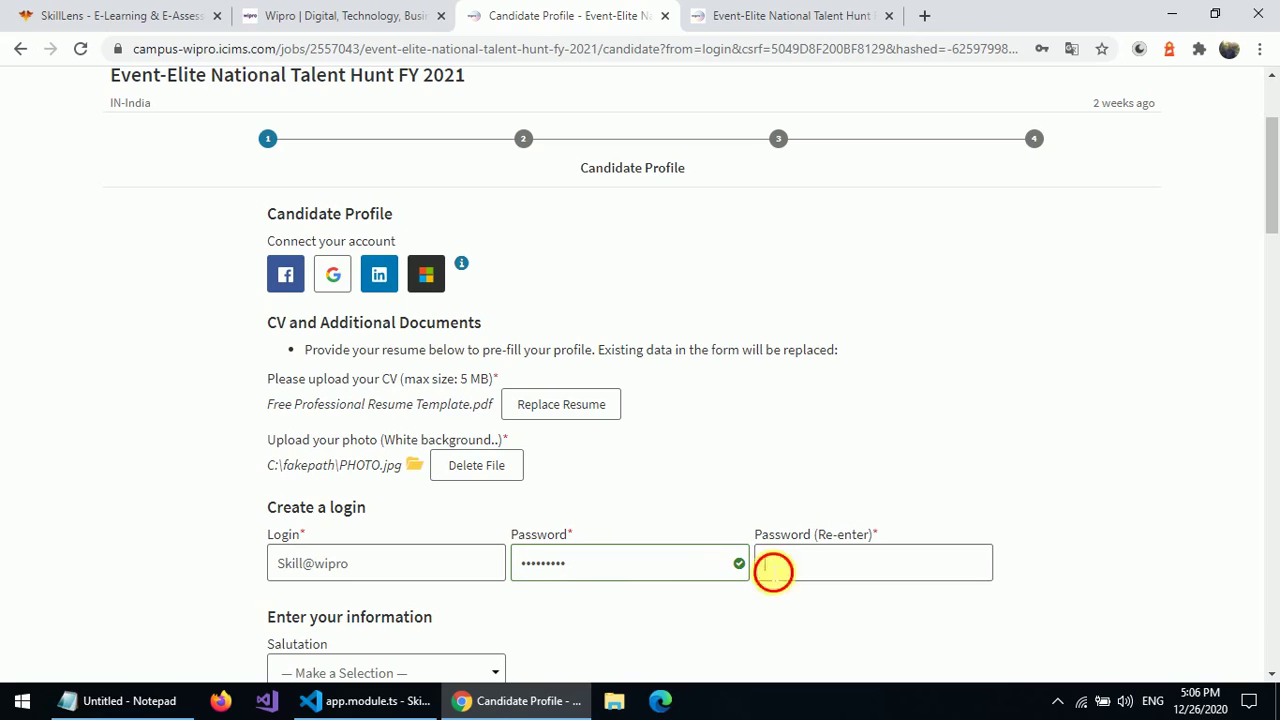
{"action": "left_click", "coordinate": [771, 569]}
{"action": "type", "text": "S"}
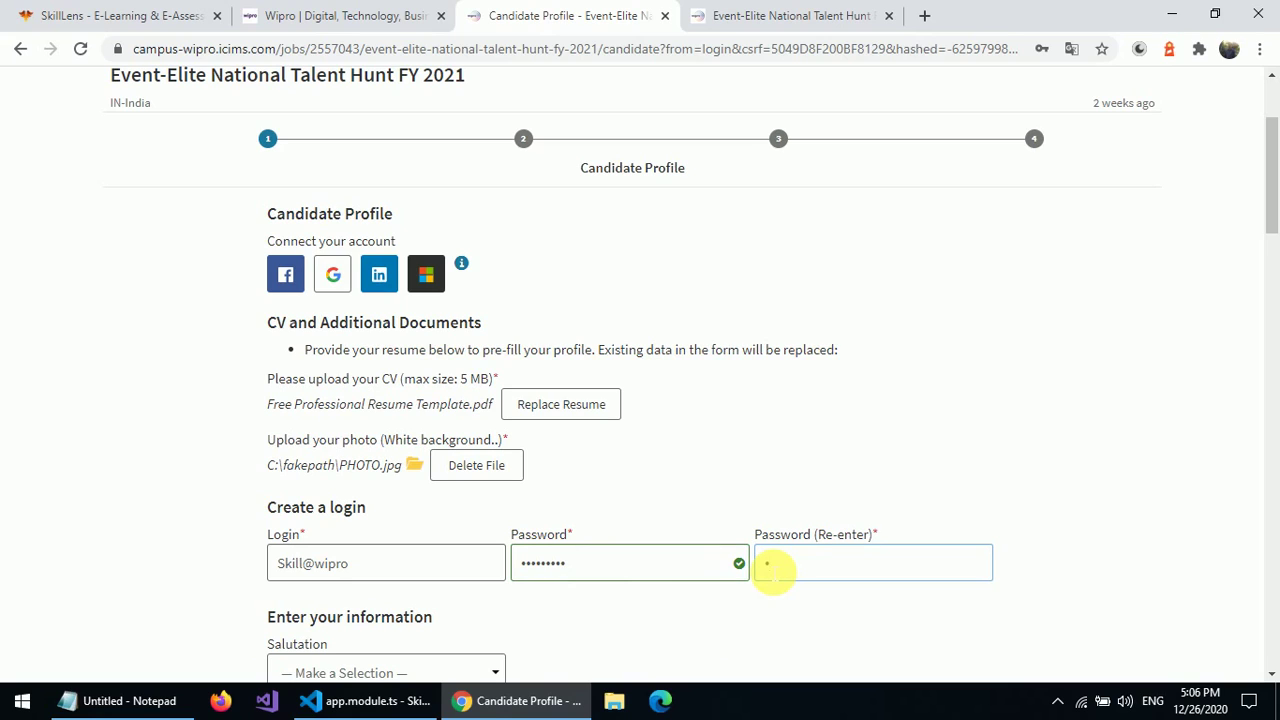
{"action": "type", "text": "ki"}
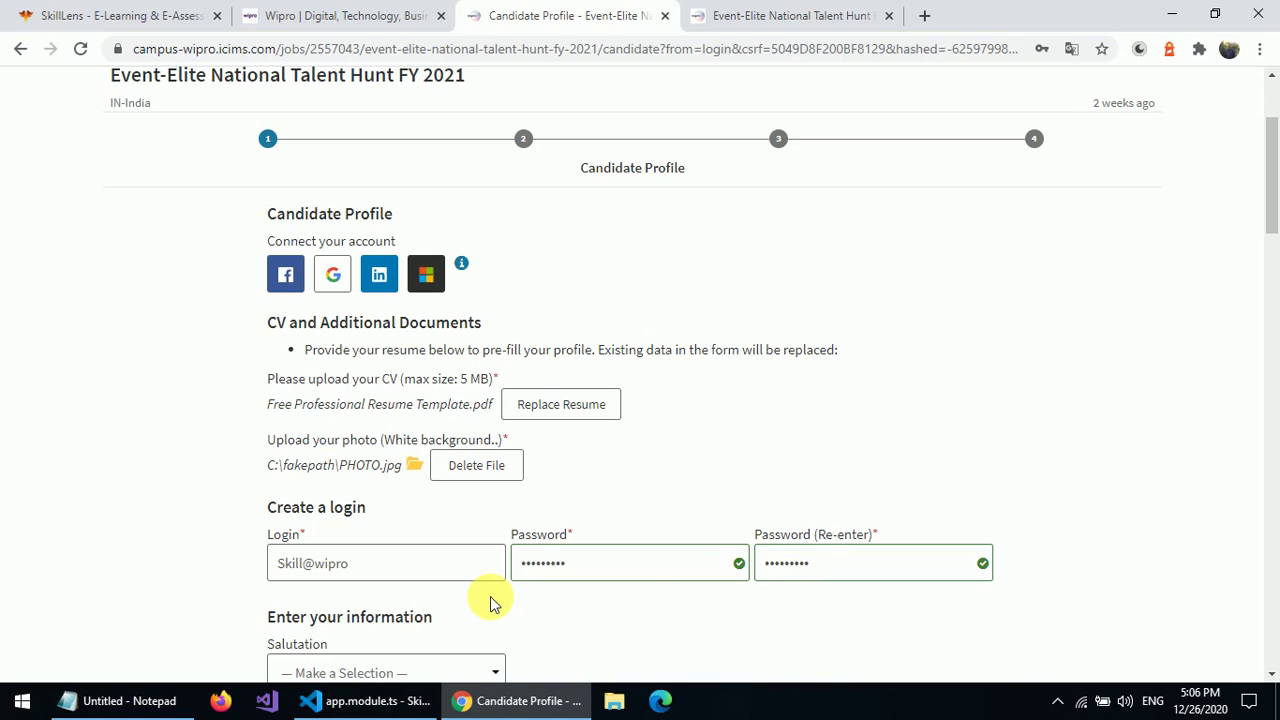
- Choose Mr as the salutation and enter the applicant's first and last name
{"action": "scroll", "coordinate": [1274, 340], "scroll_direction": "down", "scroll_amount": 5}
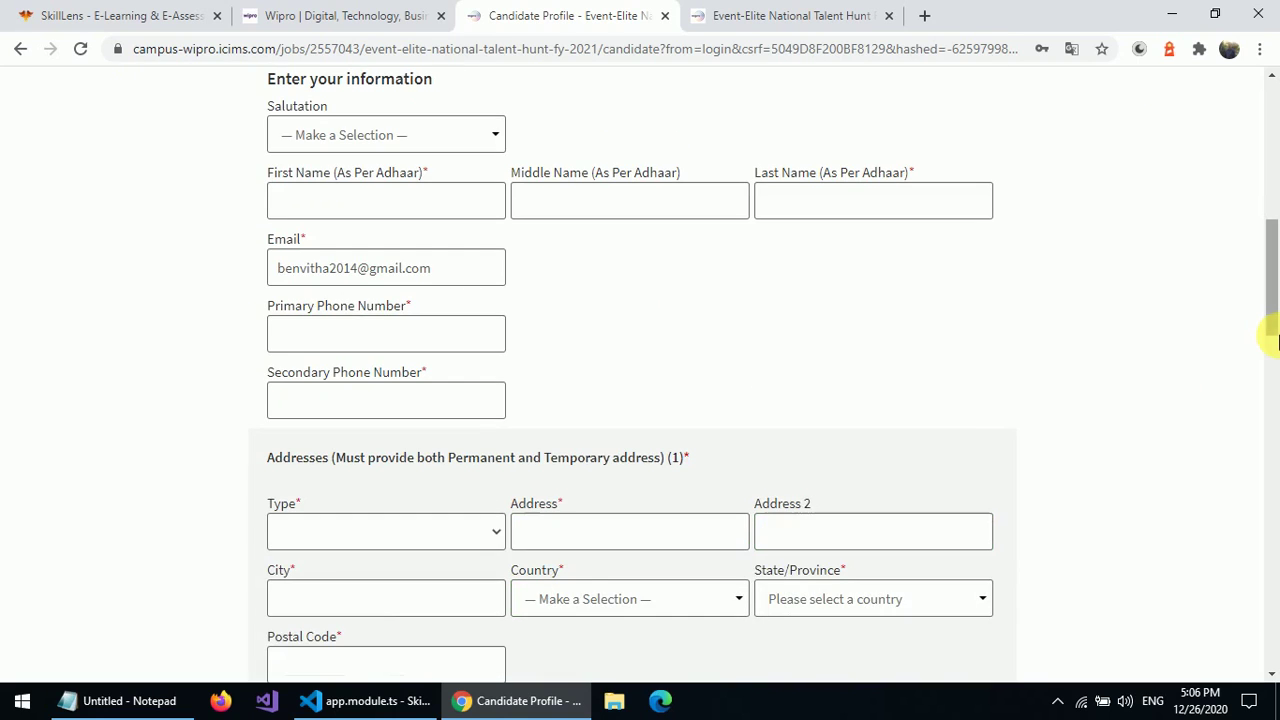
{"action": "left_click", "coordinate": [481, 134]}
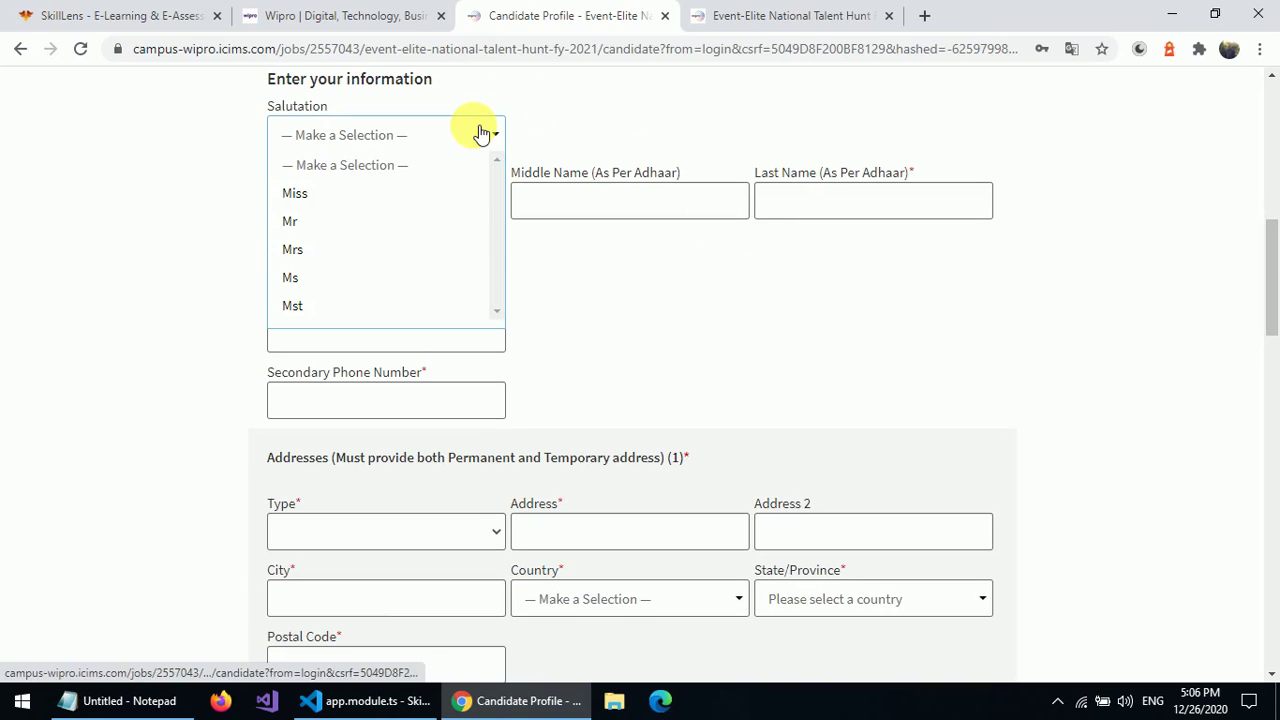
{"action": "left_click", "coordinate": [368, 218]}
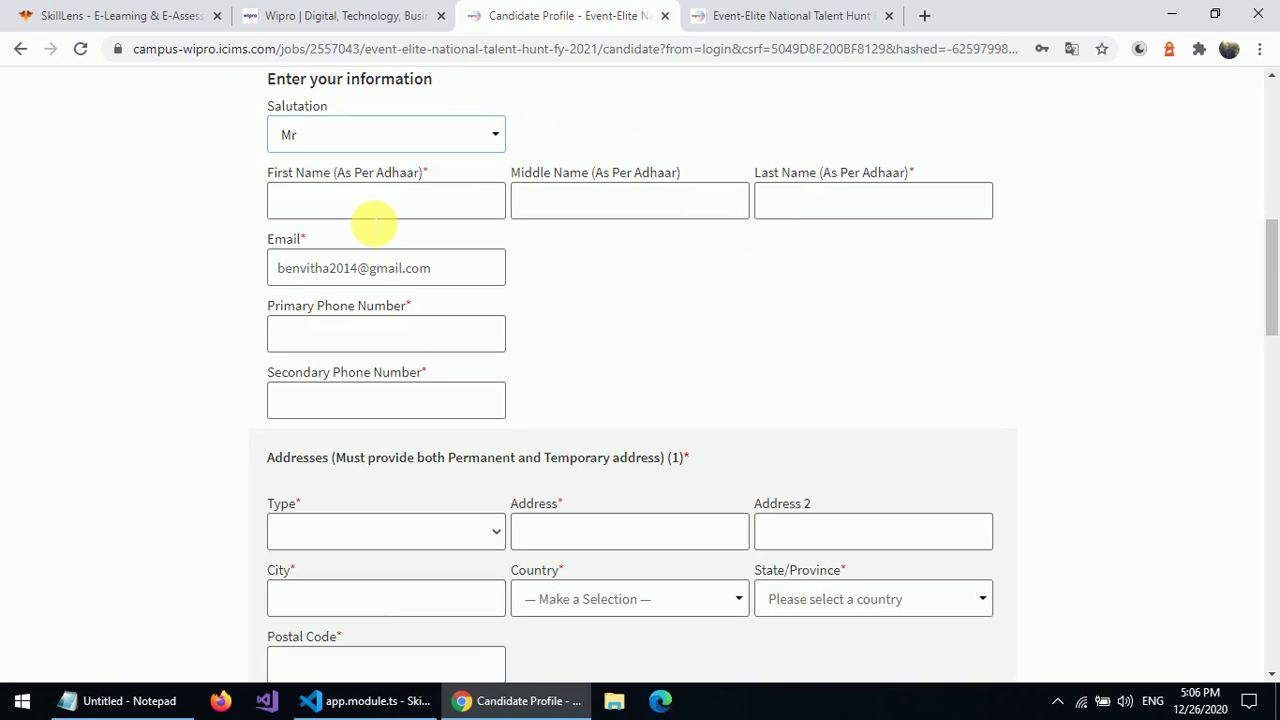
{"action": "left_click", "coordinate": [374, 216]}
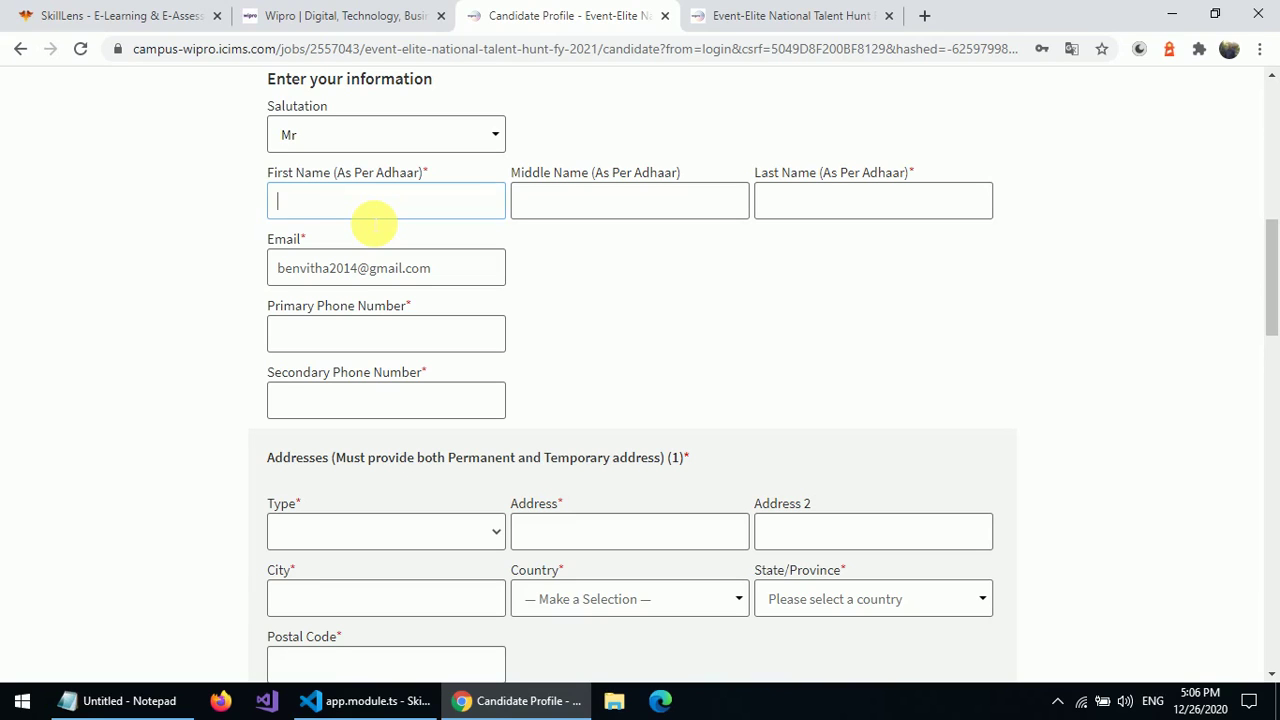
{"action": "type", "text": "skill"}
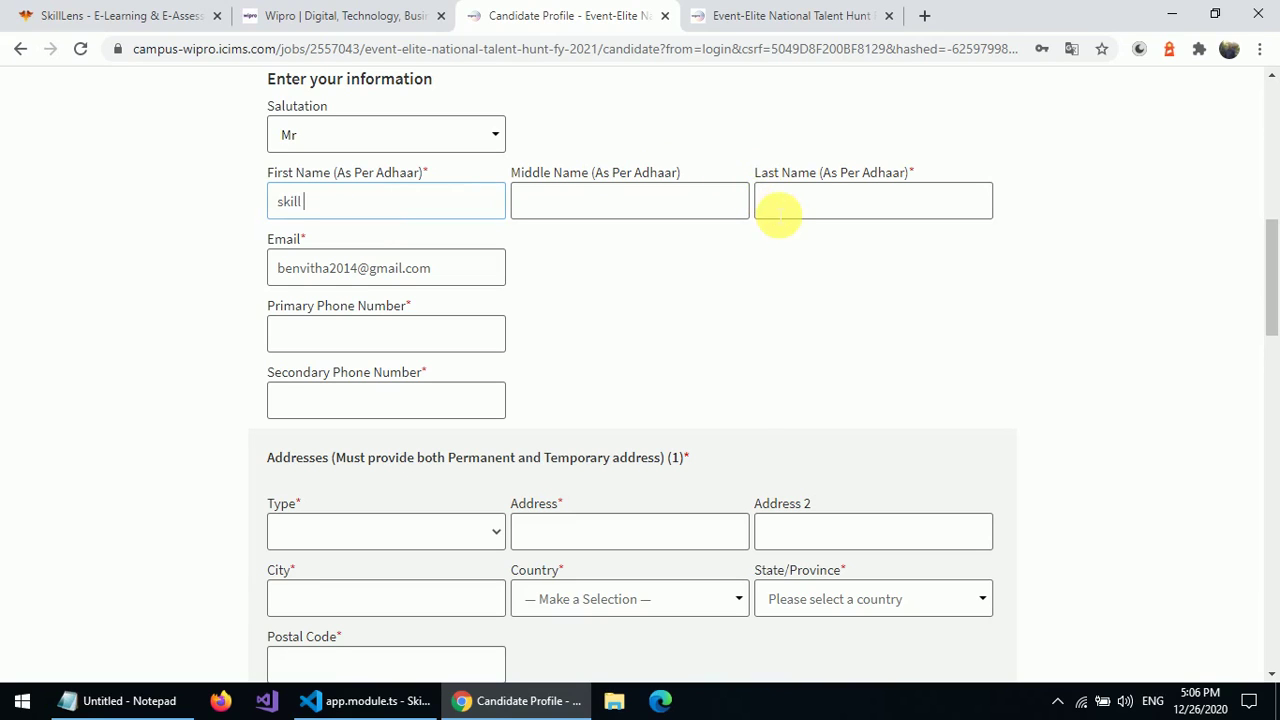
{"action": "left_click", "coordinate": [776, 211]}
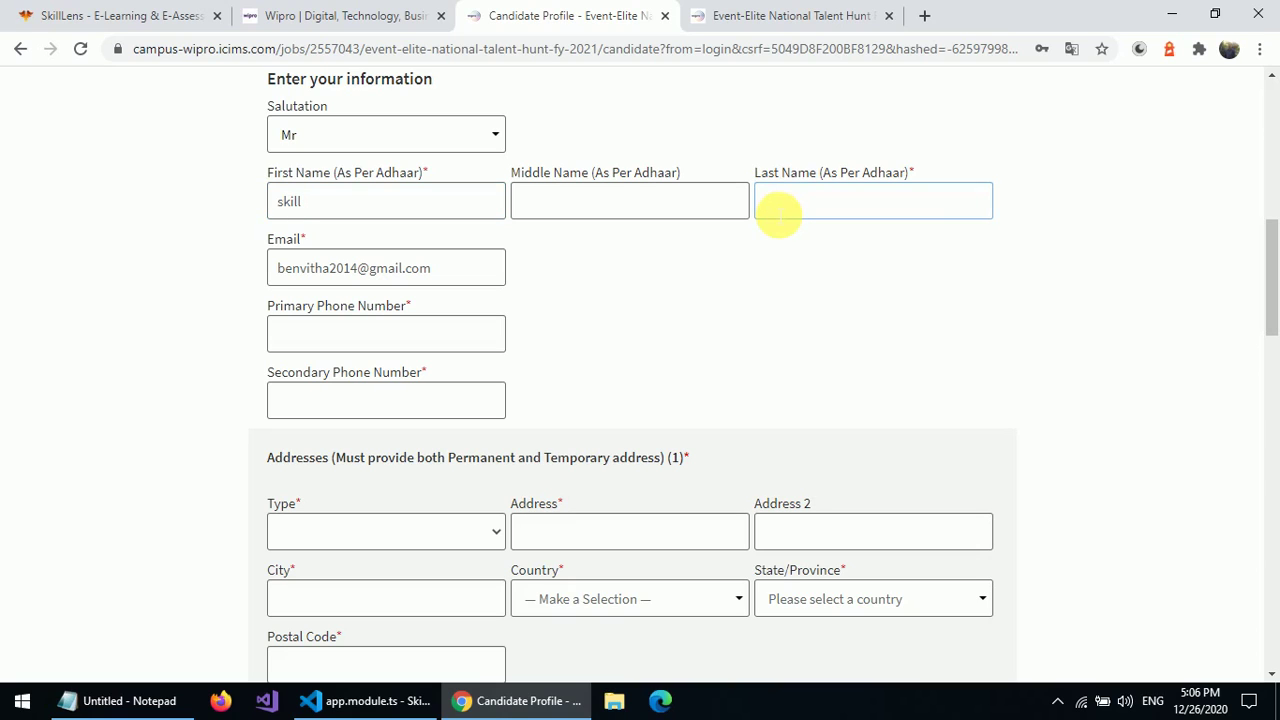
{"action": "type", "text": "lens"}
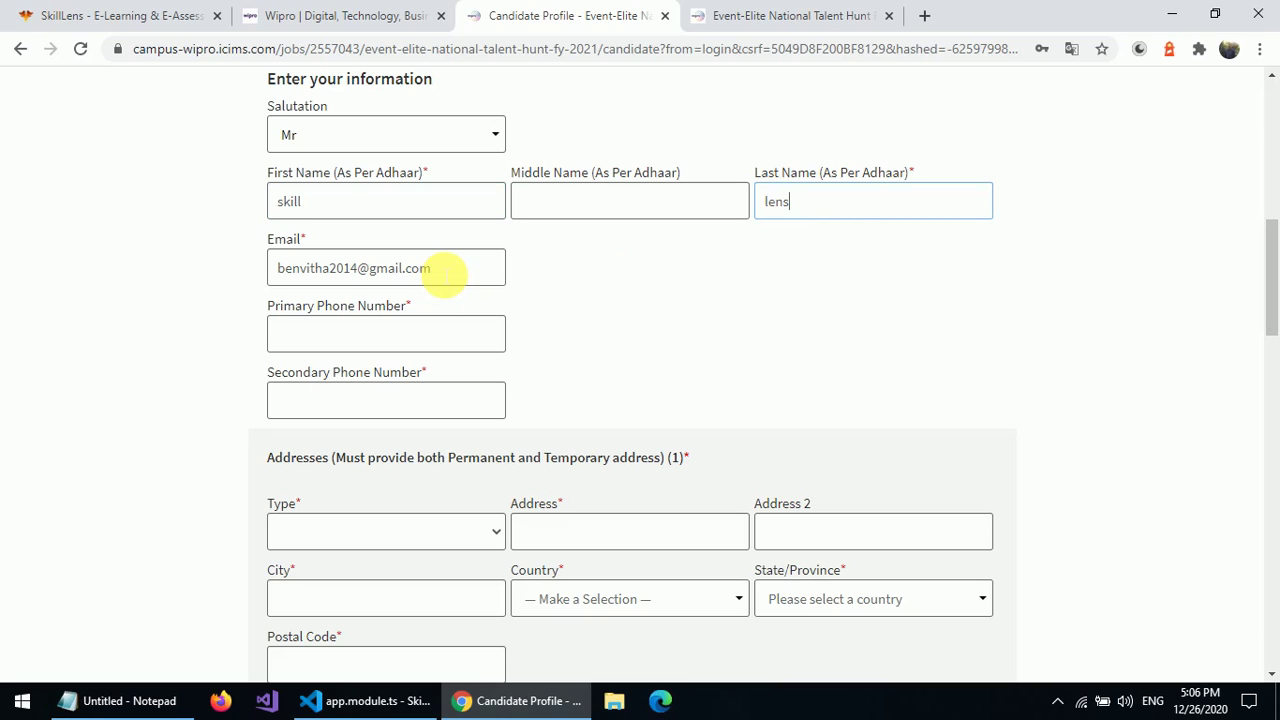
{"action": "left_click", "coordinate": [444, 269]}
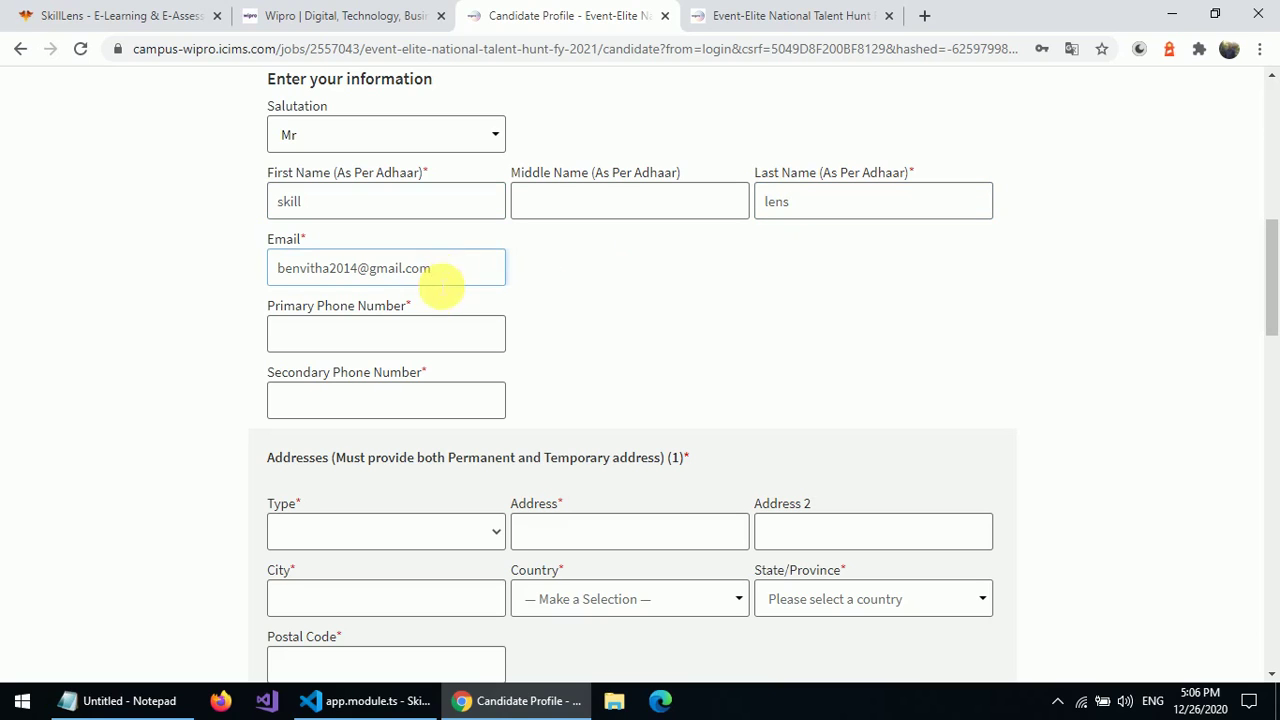
- Enter the applicant's primary and secondary phone numbers
{"action": "left_click", "coordinate": [379, 346]}
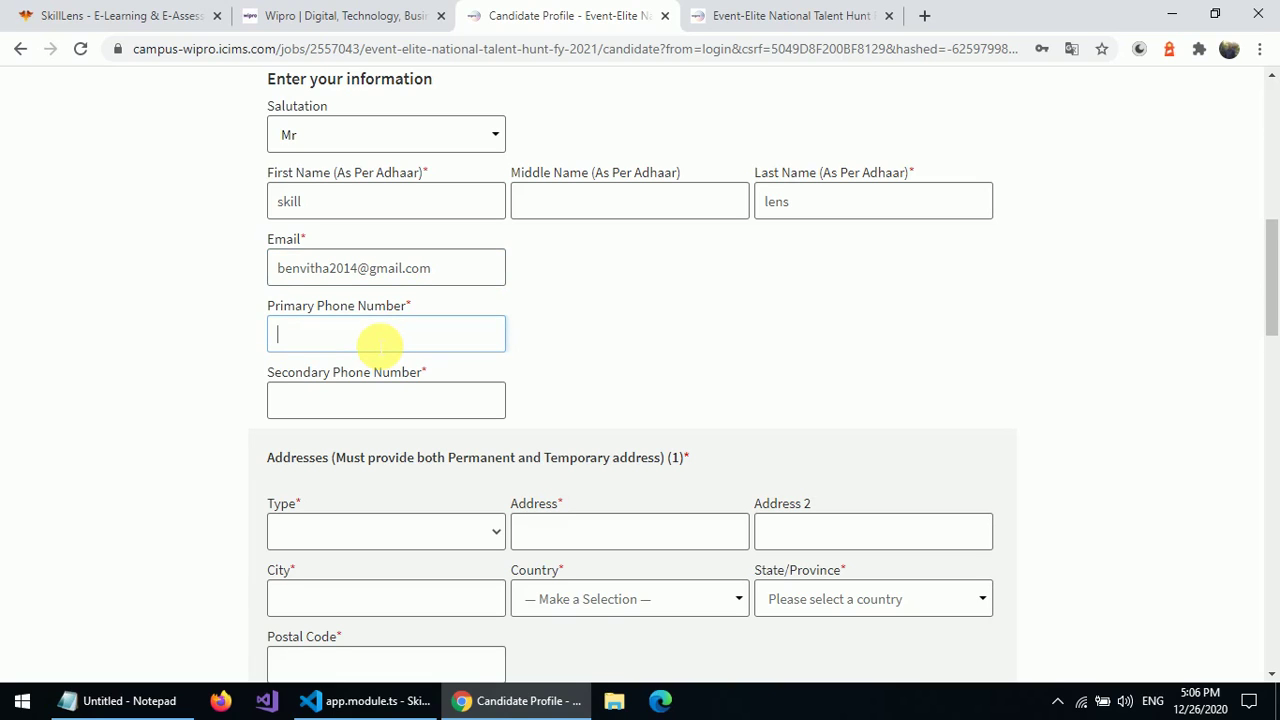
{"action": "type", "text": "012345678"}
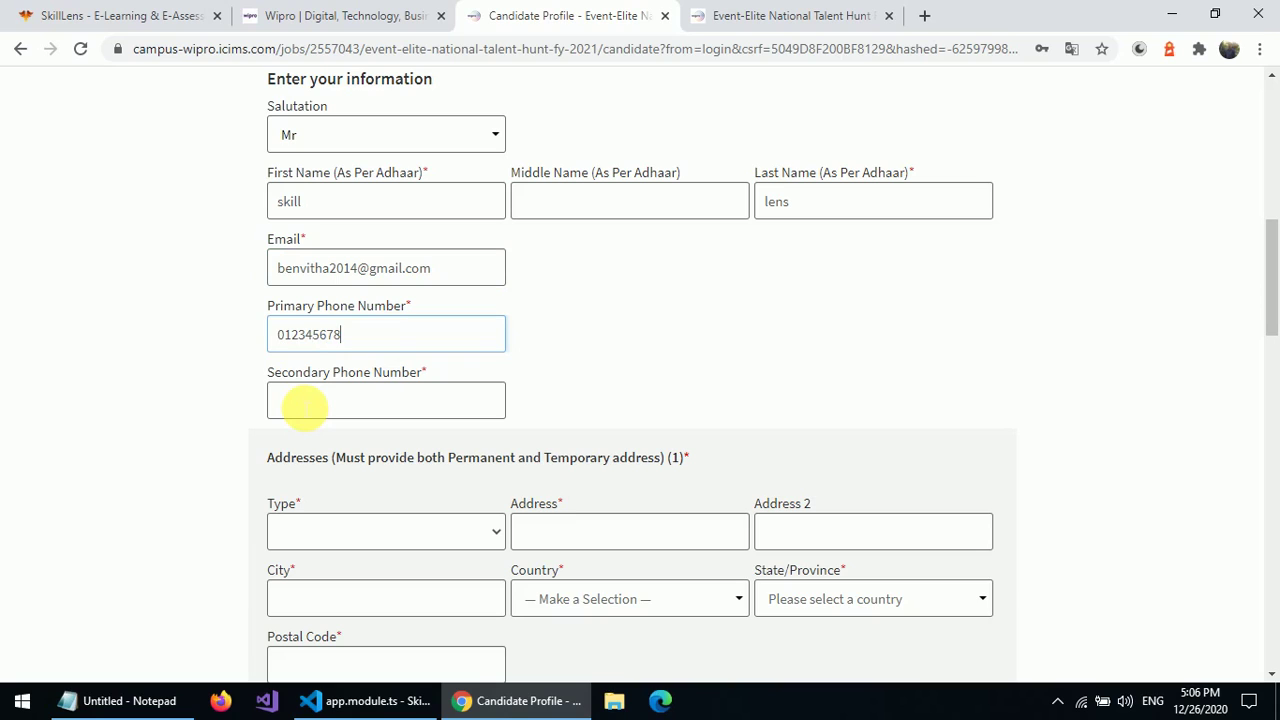
{"action": "type", "text": "9"}
{"action": "left_click", "coordinate": [304, 408]}
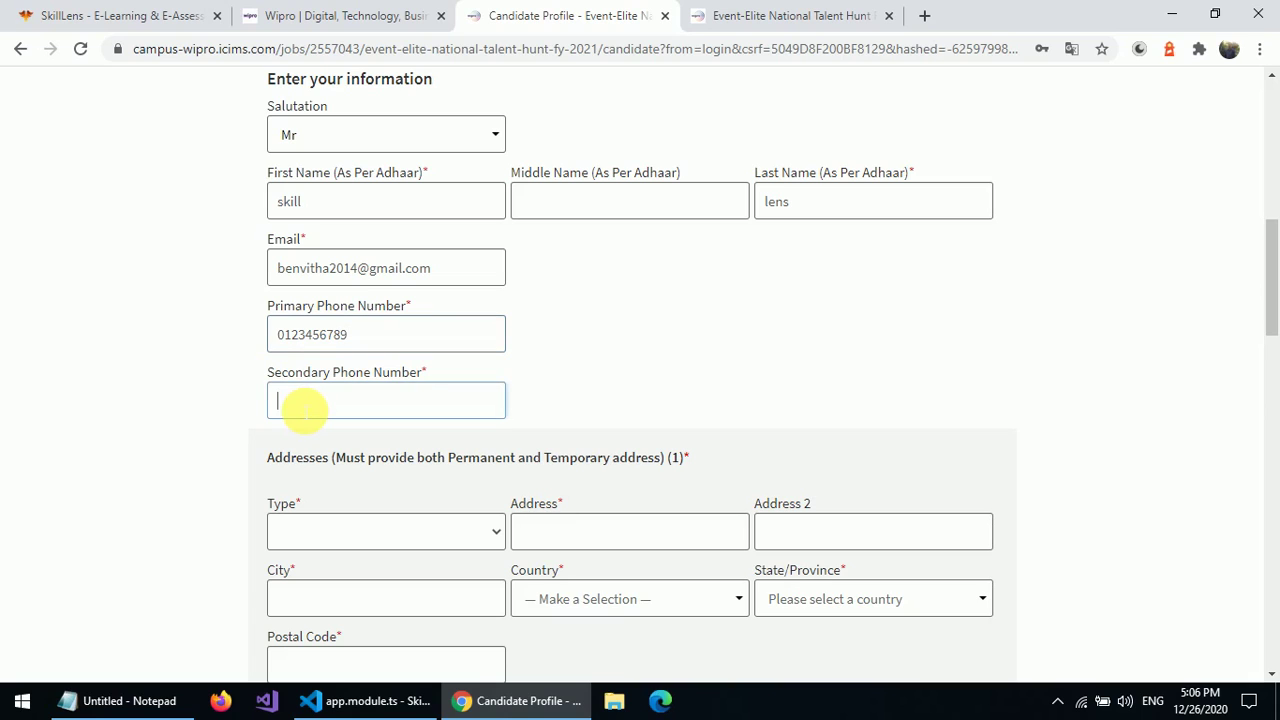
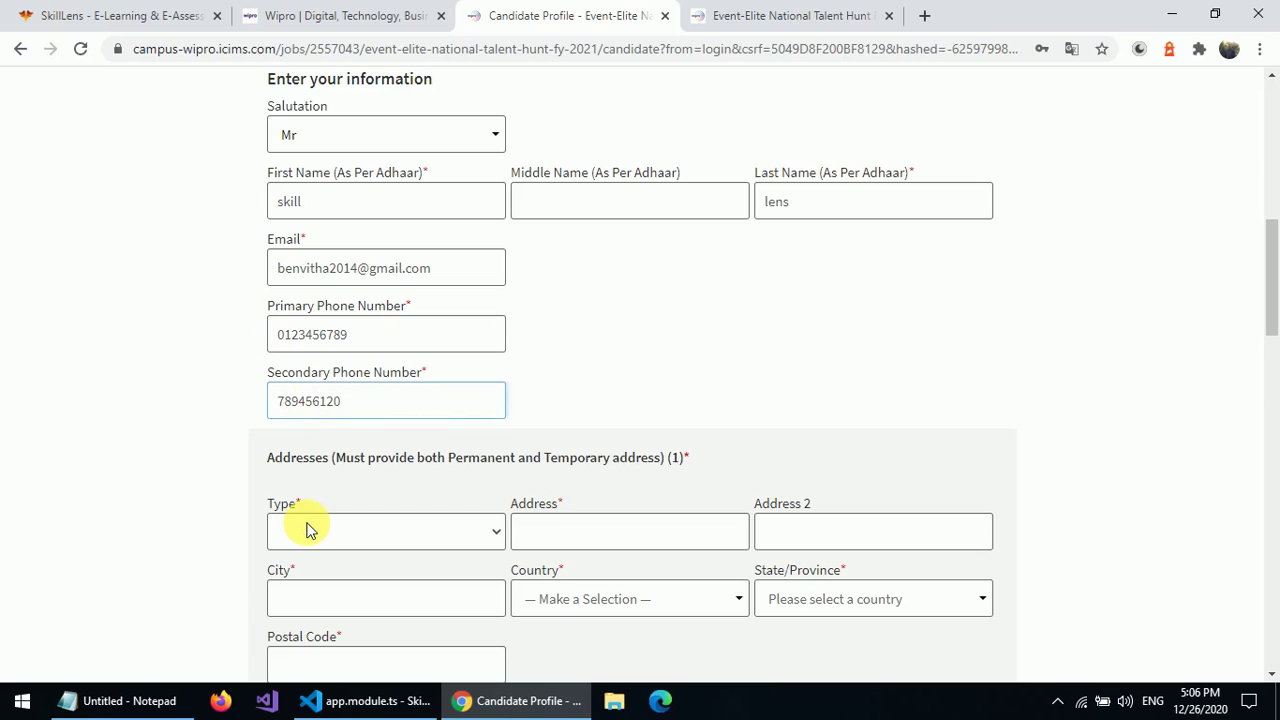
- Make the first address a Home address with street, city and country India
{"action": "left_click", "coordinate": [370, 537]}
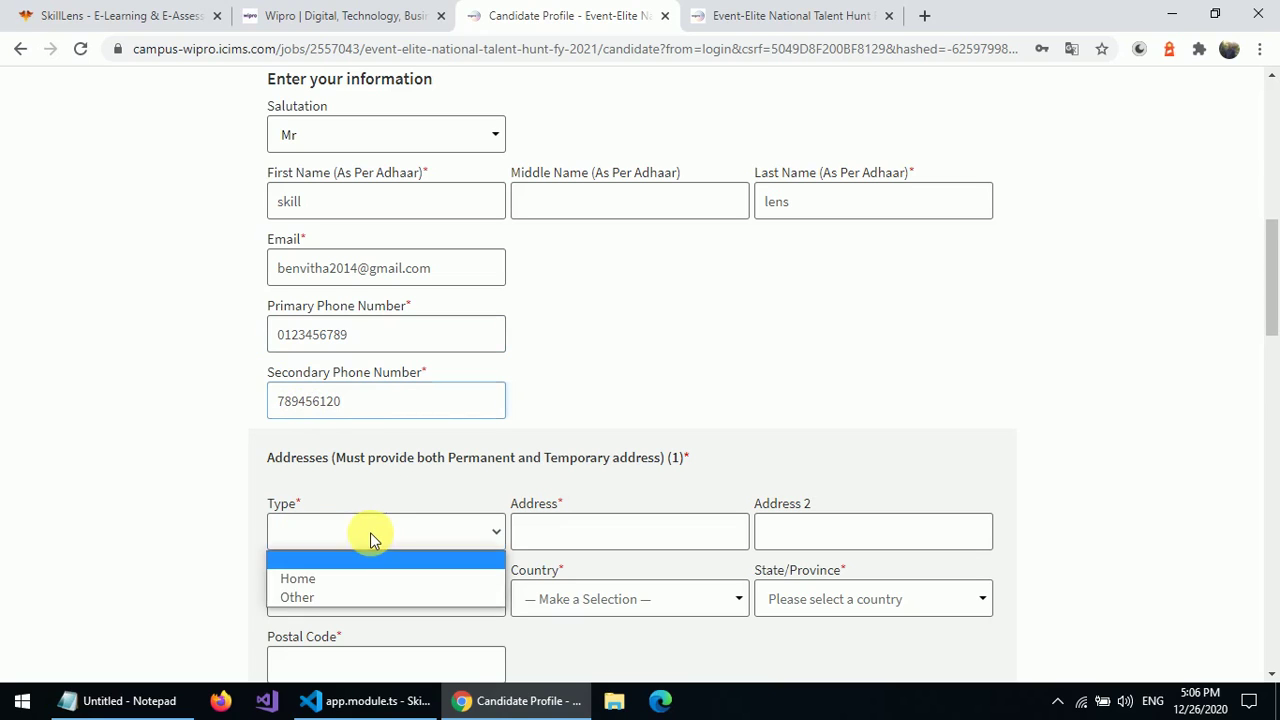
{"action": "left_click", "coordinate": [328, 579]}
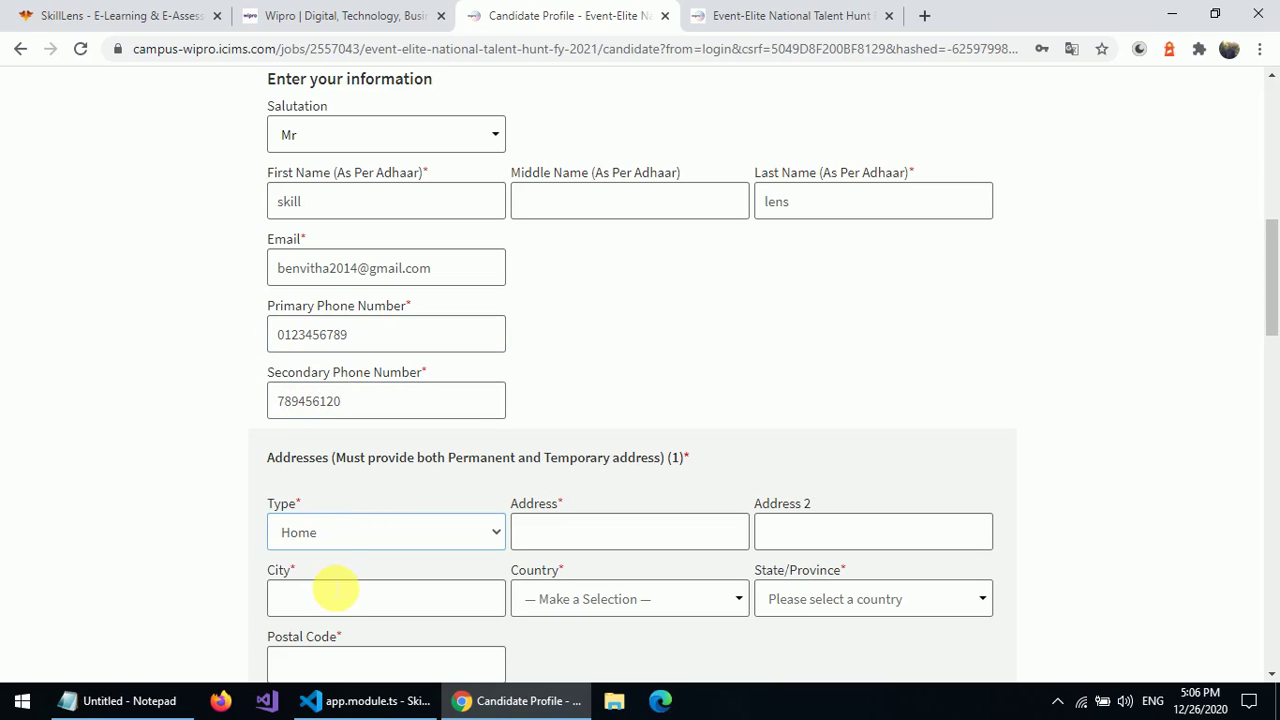
{"action": "left_click", "coordinate": [500, 535]}
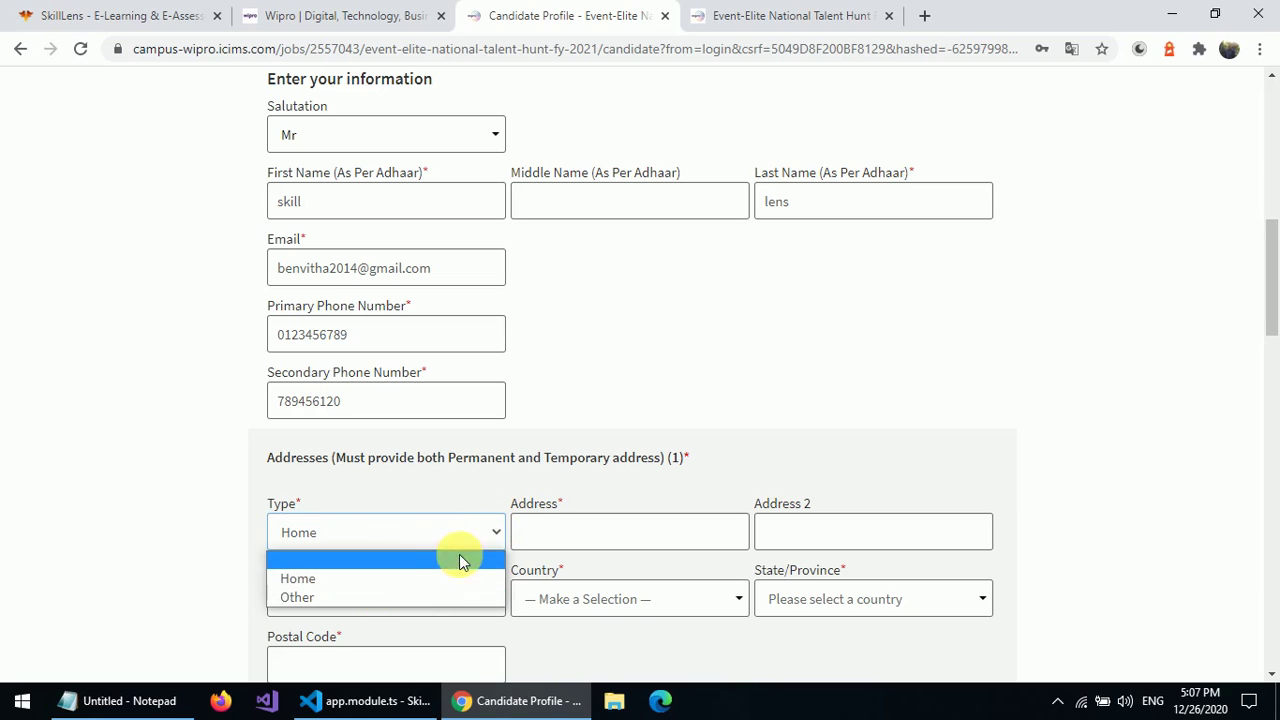
{"action": "left_click", "coordinate": [565, 533]}
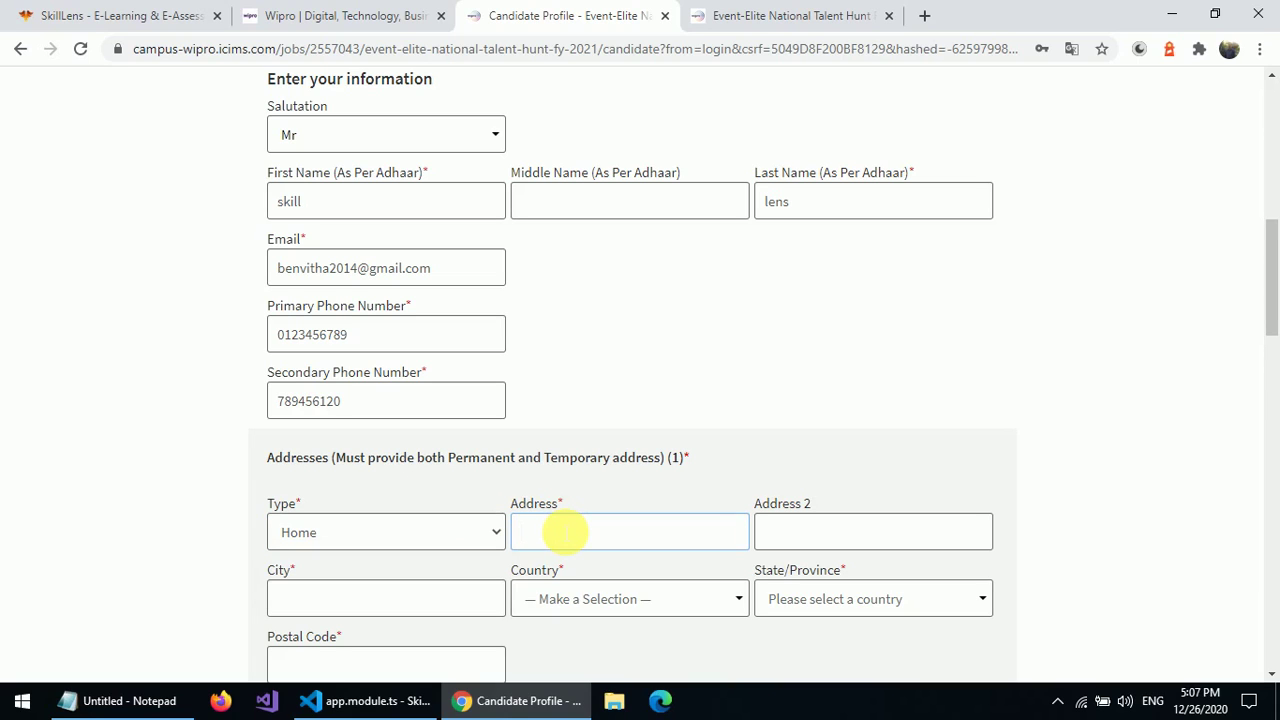
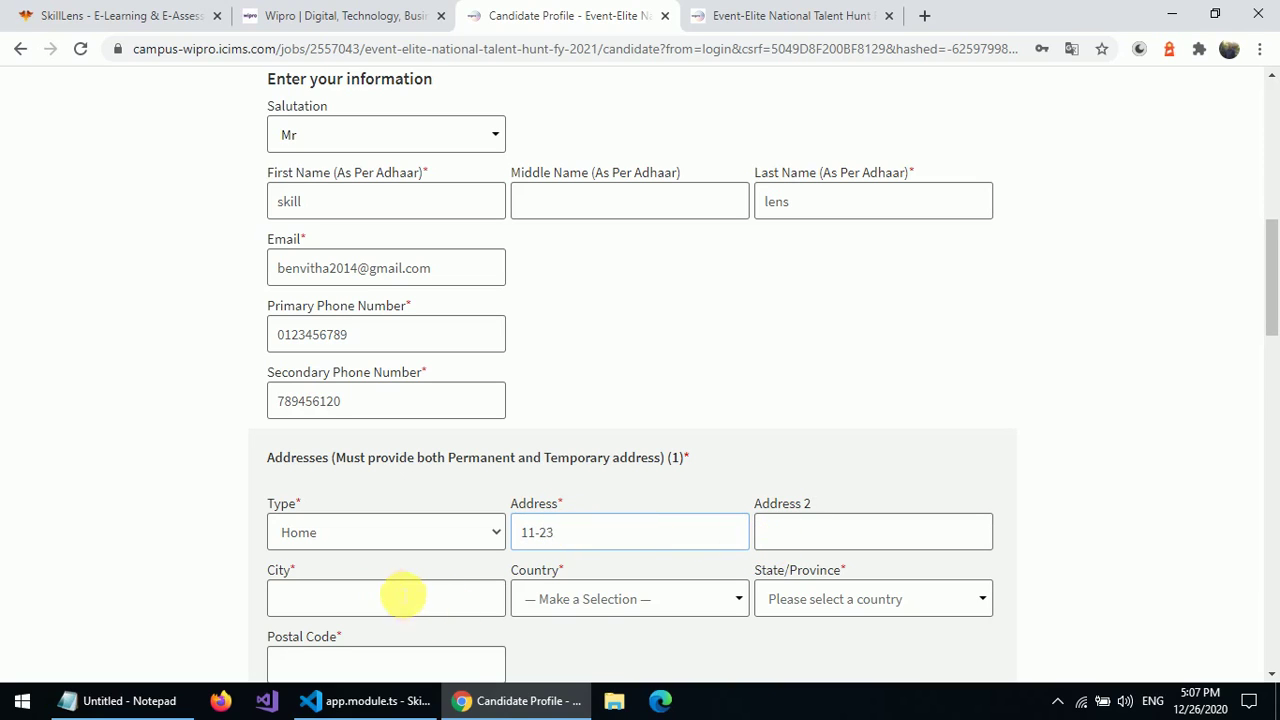
{"action": "left_click", "coordinate": [395, 594]}
{"action": "type", "text": "Hyd"}
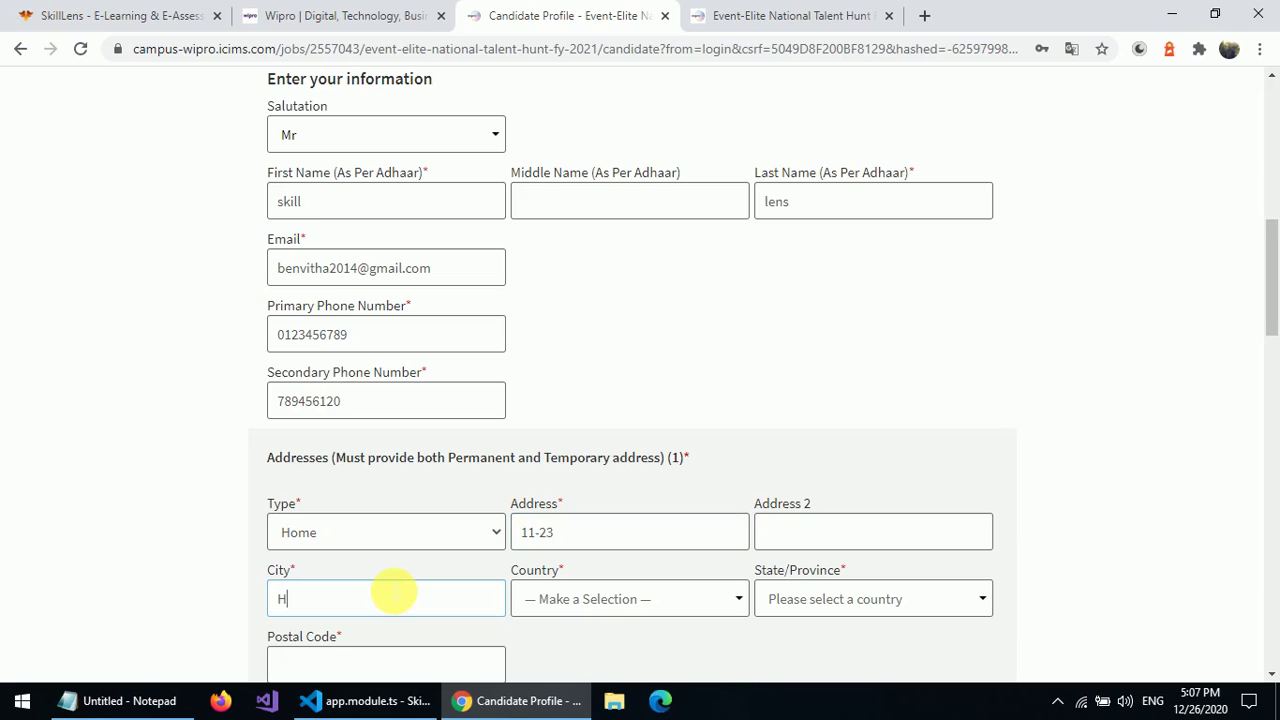
{"action": "left_click", "coordinate": [586, 610]}
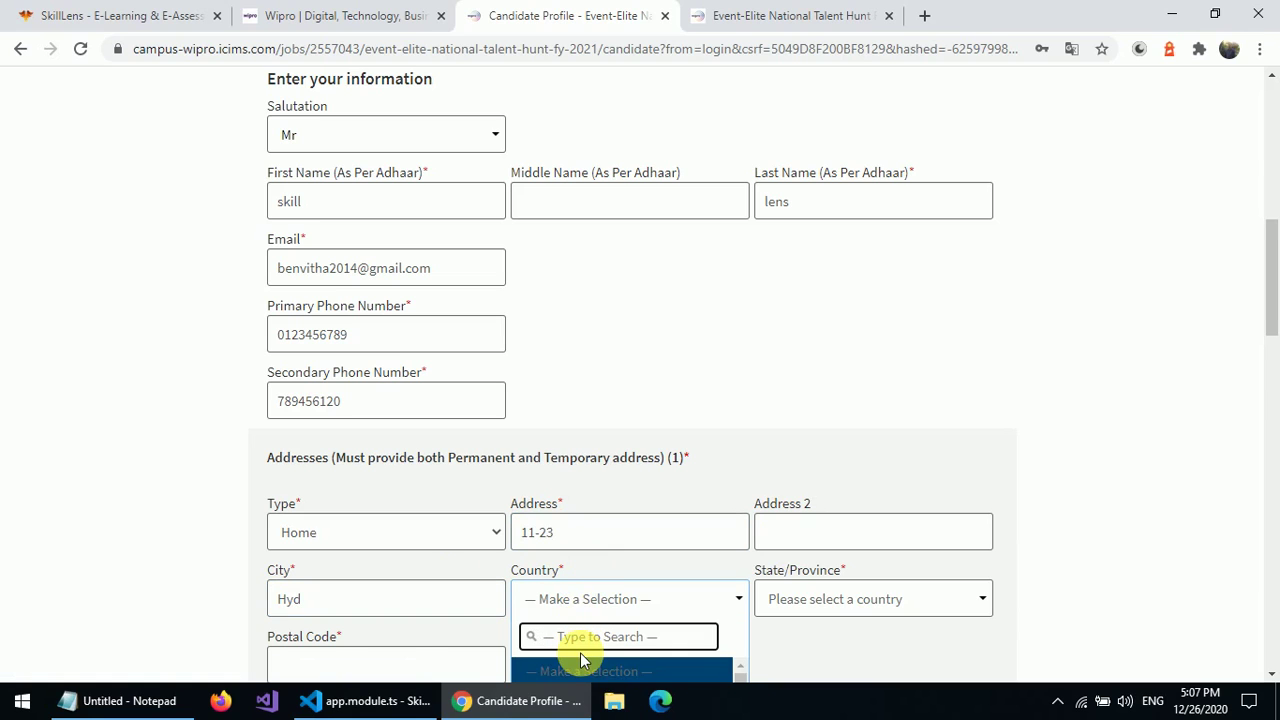
{"action": "key", "text": "Down"}
{"action": "key", "text": "Return"}
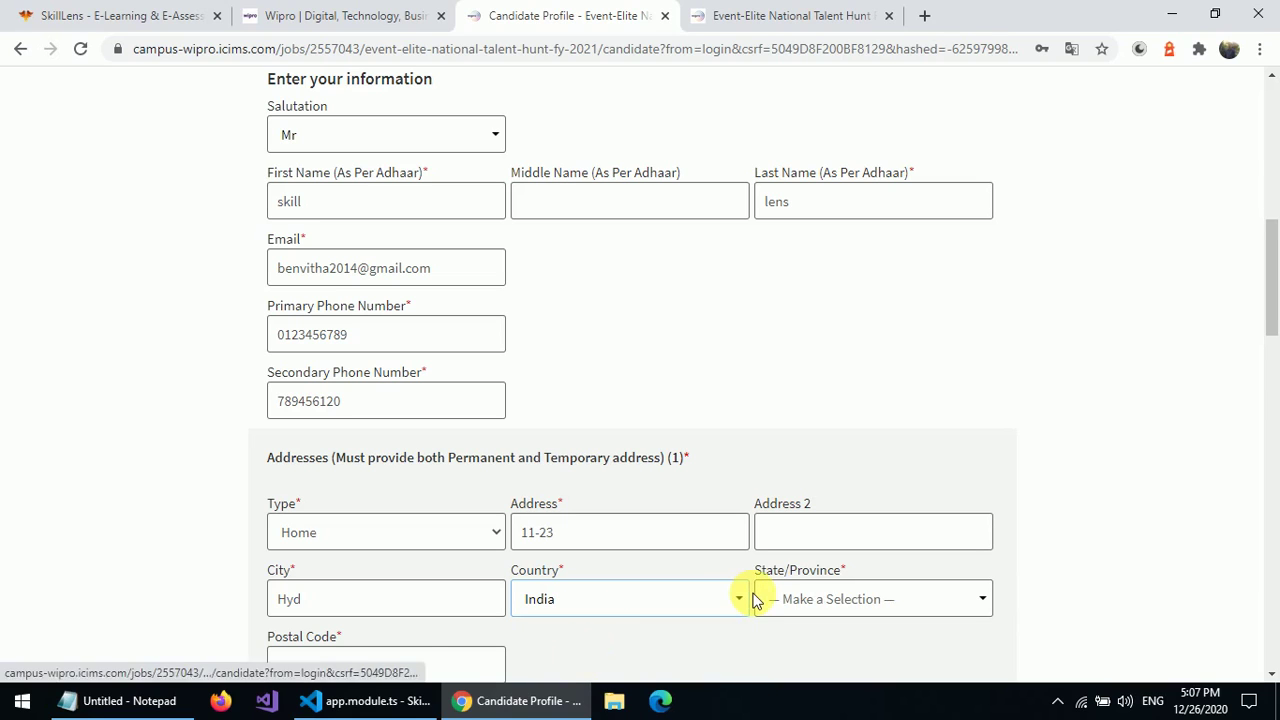
- Set the first address state to Telangana and enter its postal code
{"action": "left_click", "coordinate": [790, 598]}
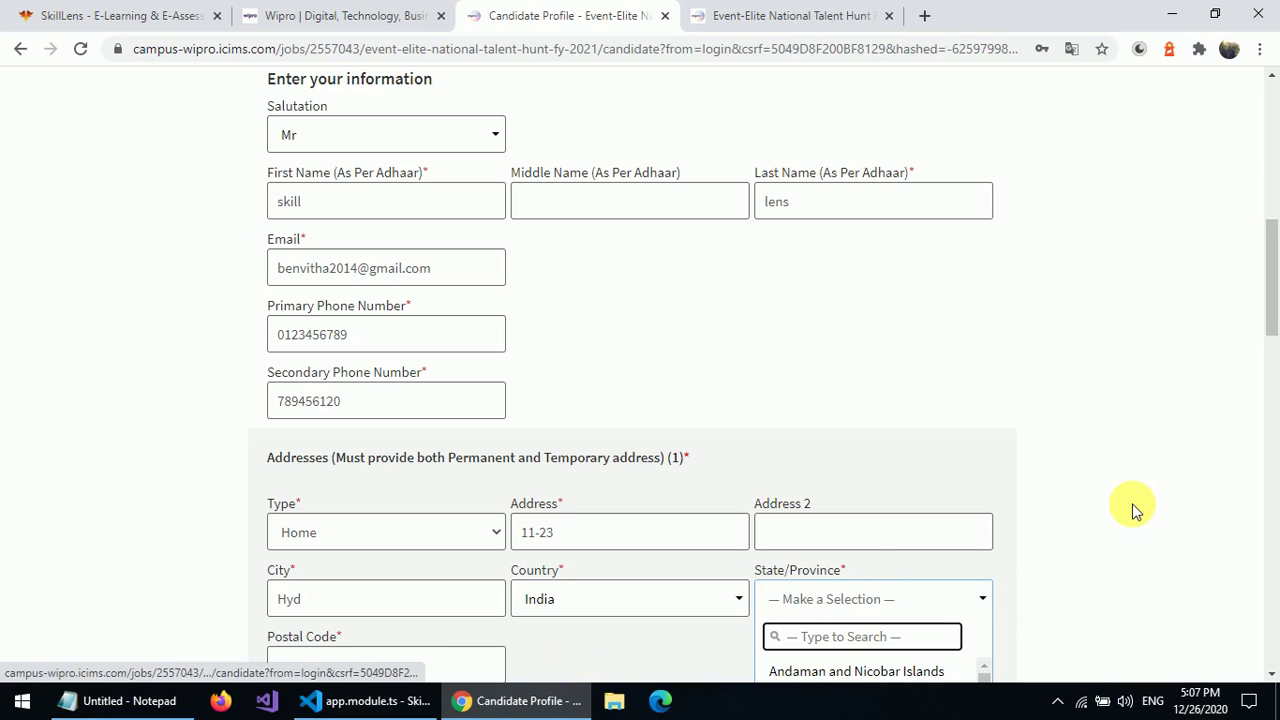
{"action": "type", "text": "te"}
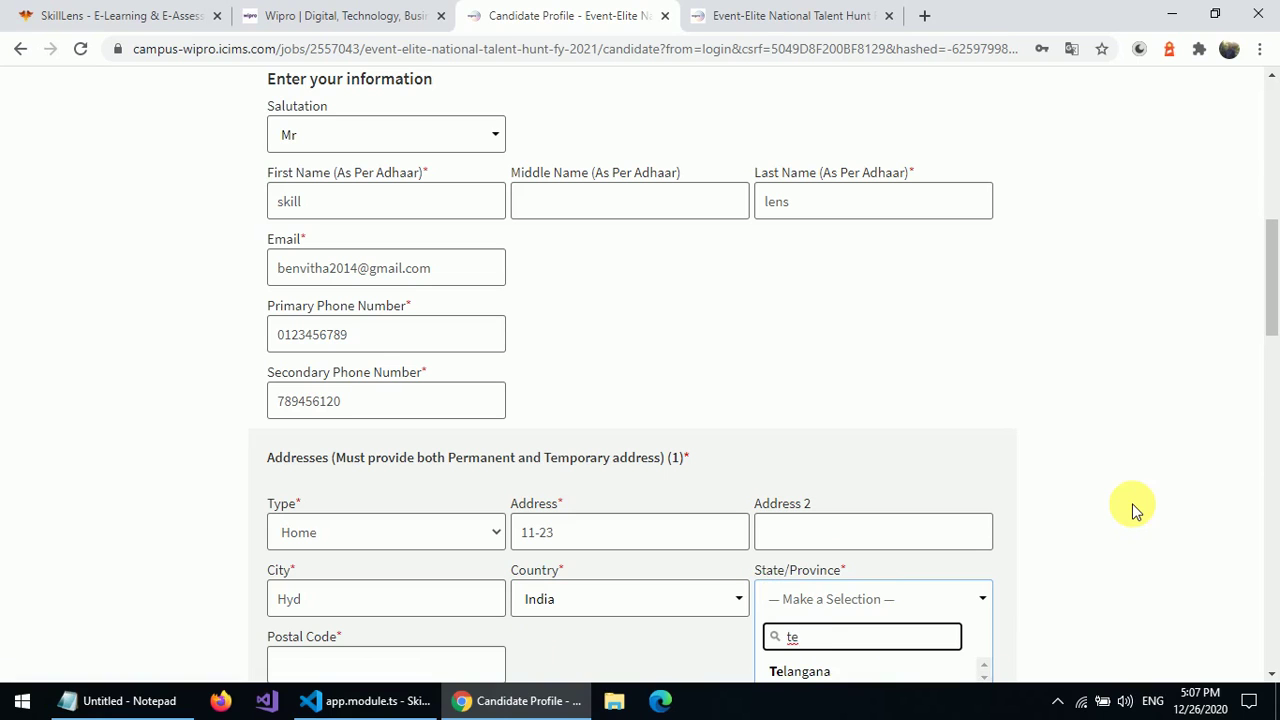
{"action": "left_click", "coordinate": [800, 675]}
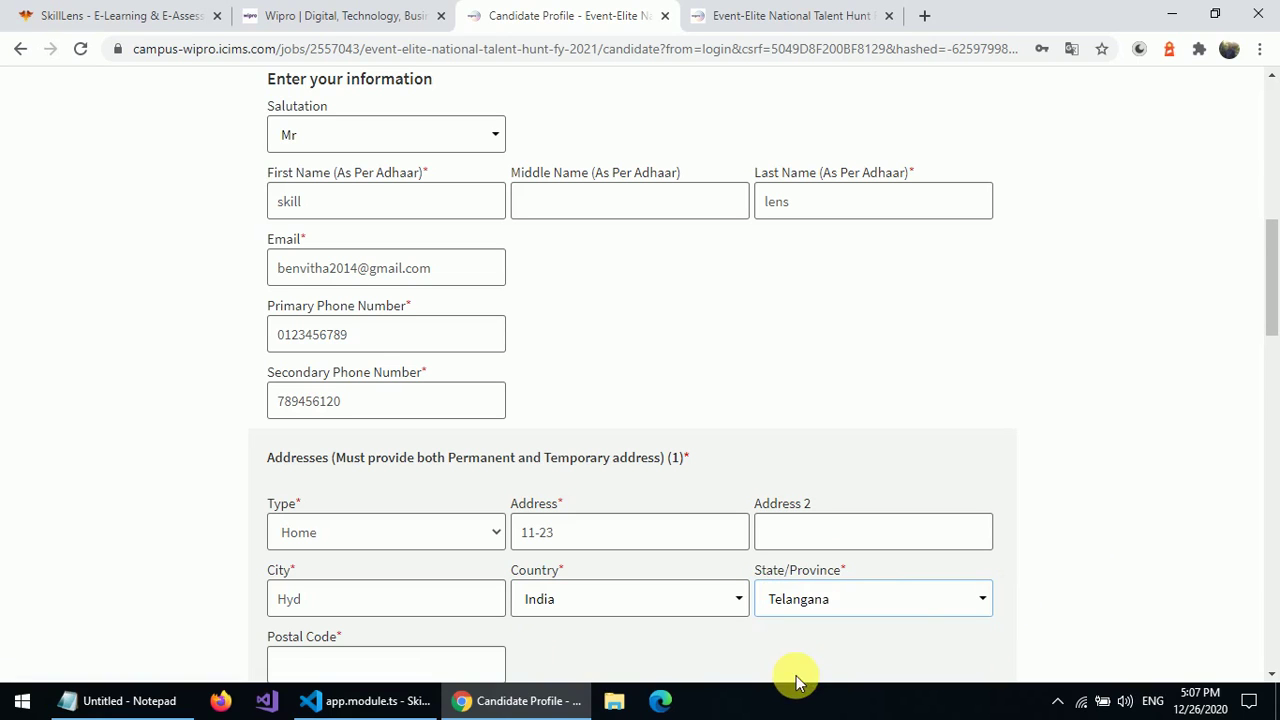
{"action": "left_click", "coordinate": [1275, 462]}
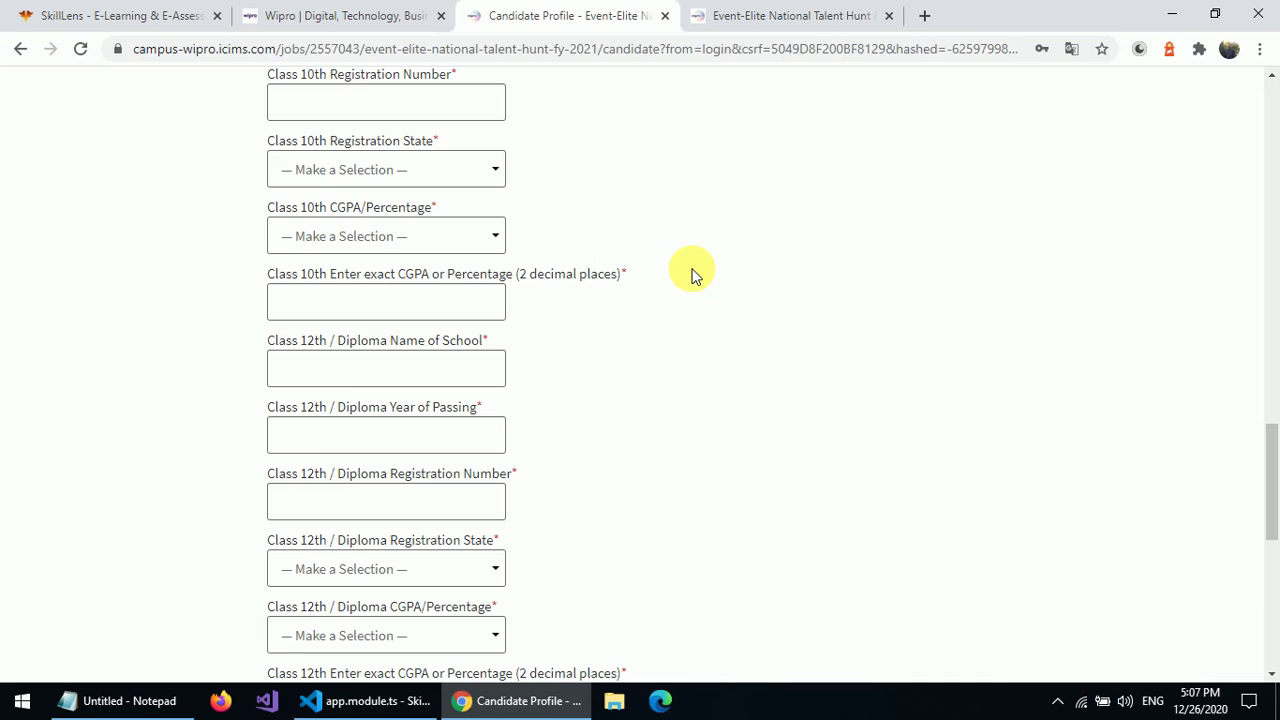
{"action": "left_click", "coordinate": [1270, 400]}
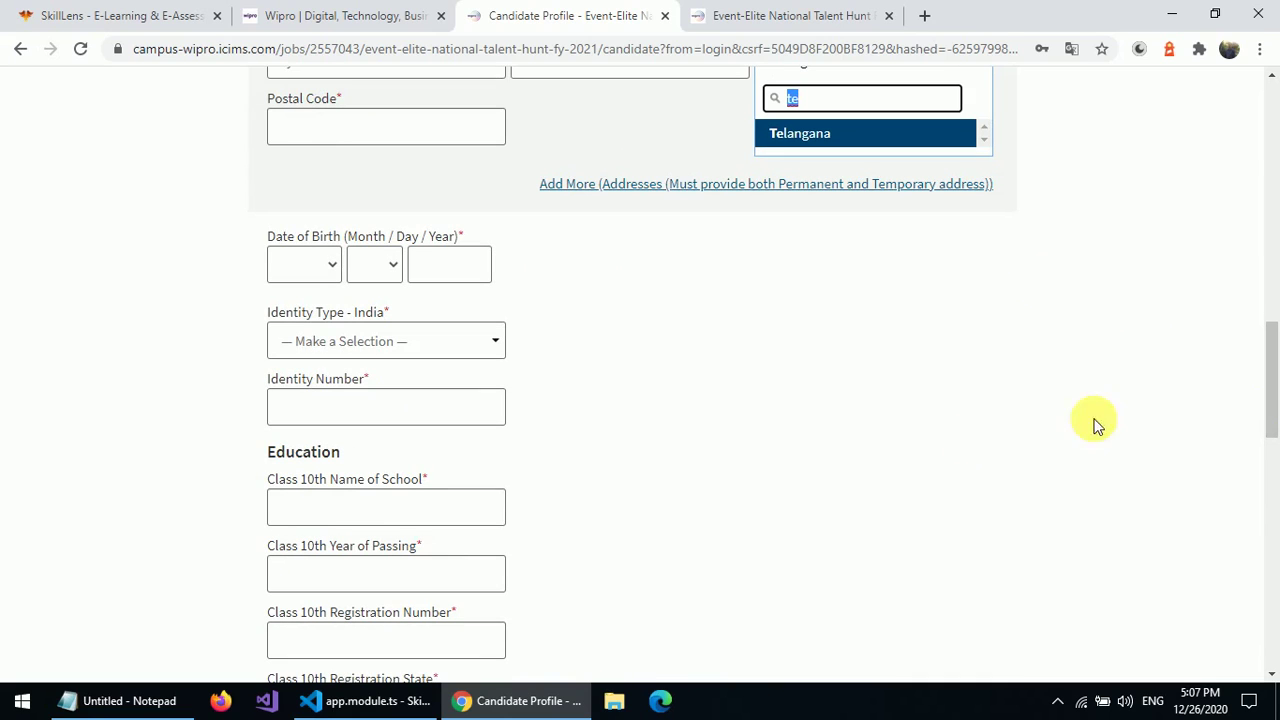
{"action": "left_click", "coordinate": [332, 140]}
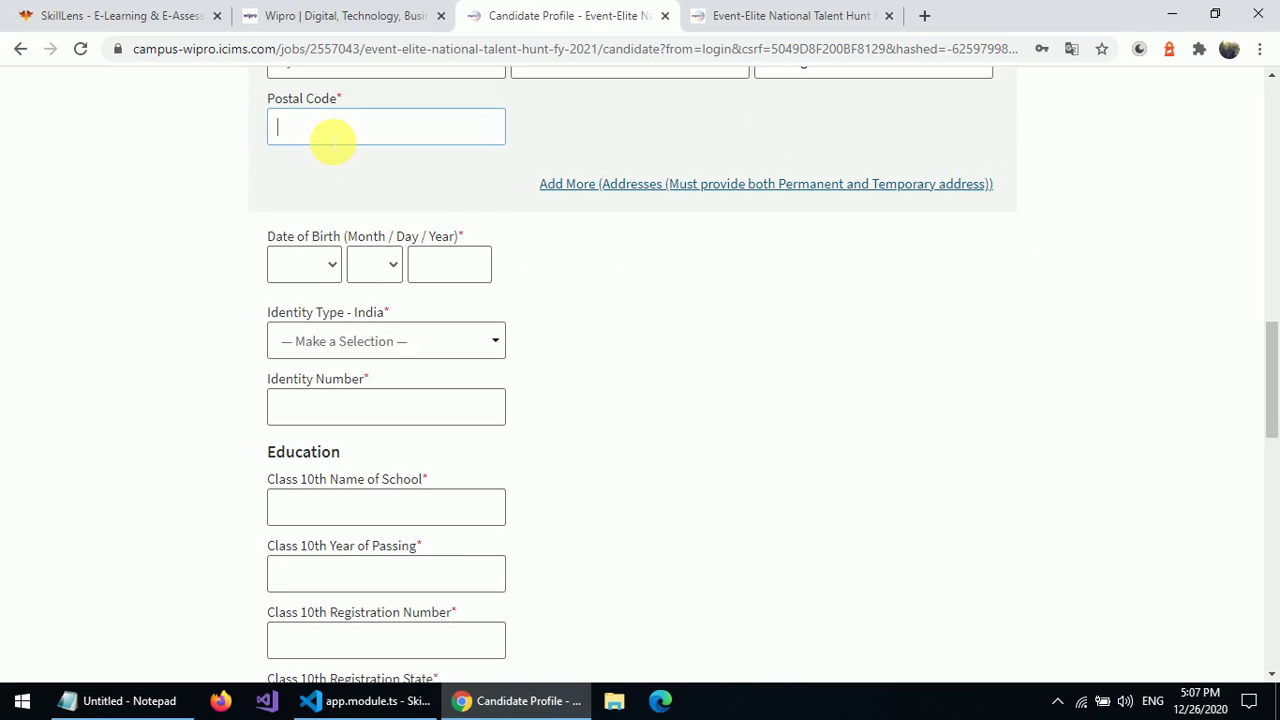
{"action": "type", "text": "500061"}
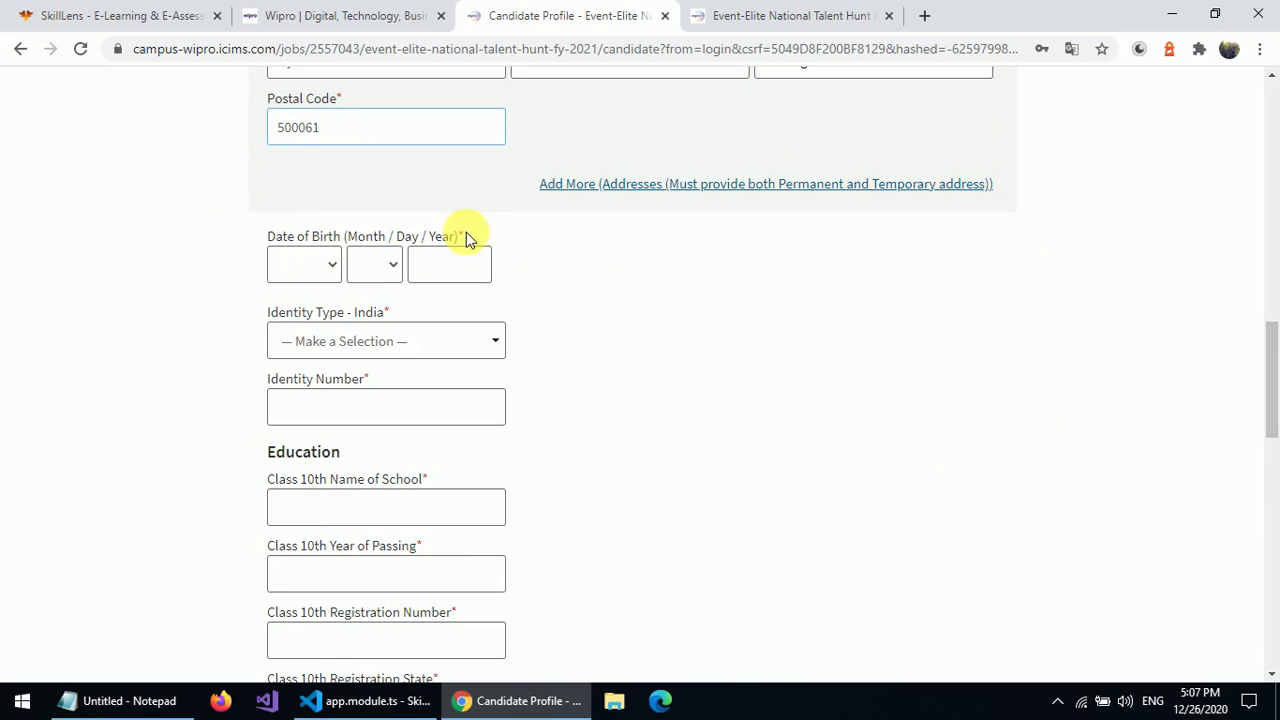
- Add a second Home-type address block and enter its street and city
{"action": "left_click", "coordinate": [563, 190]}
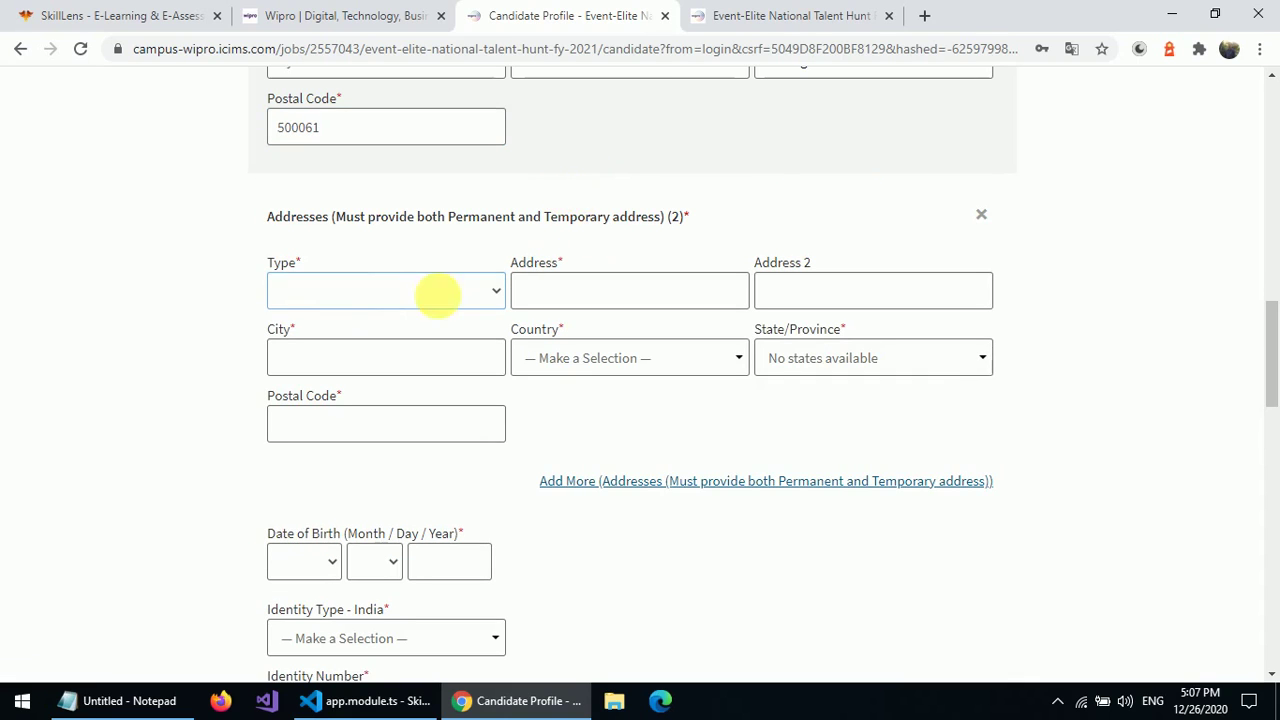
{"action": "left_click", "coordinate": [344, 290]}
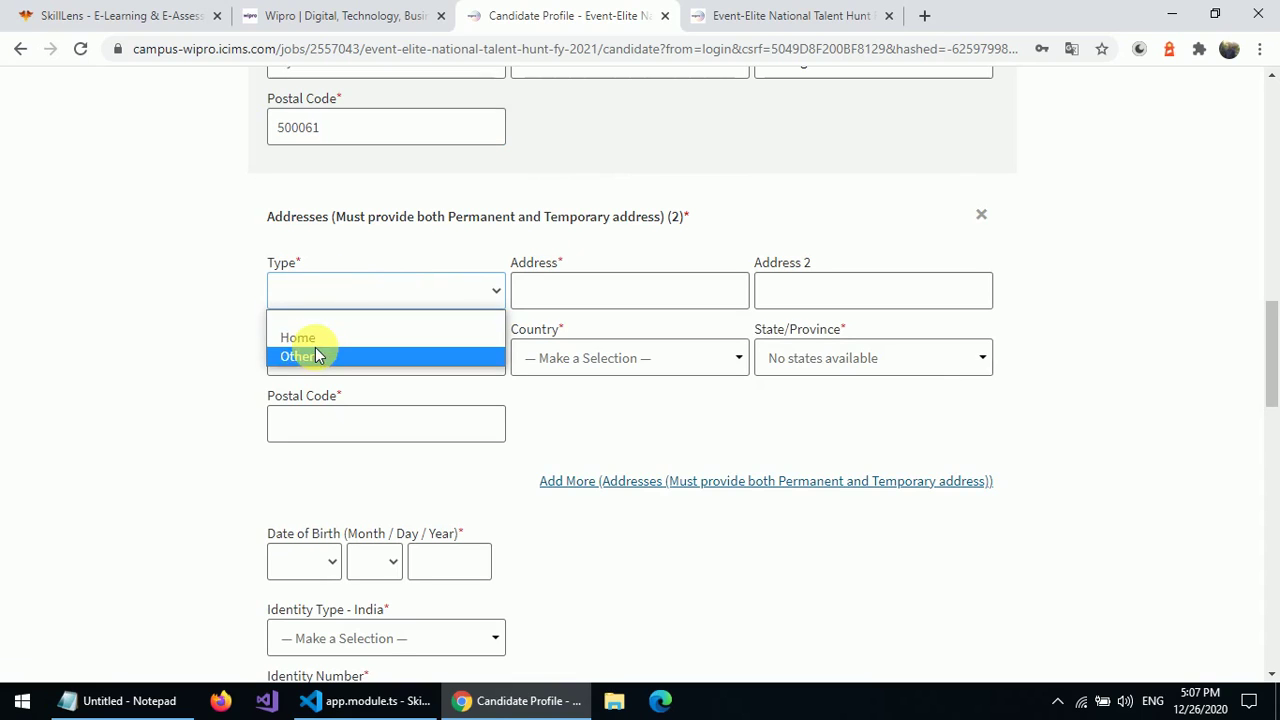
{"action": "left_click", "coordinate": [345, 340]}
{"action": "left_click", "coordinate": [588, 293]}
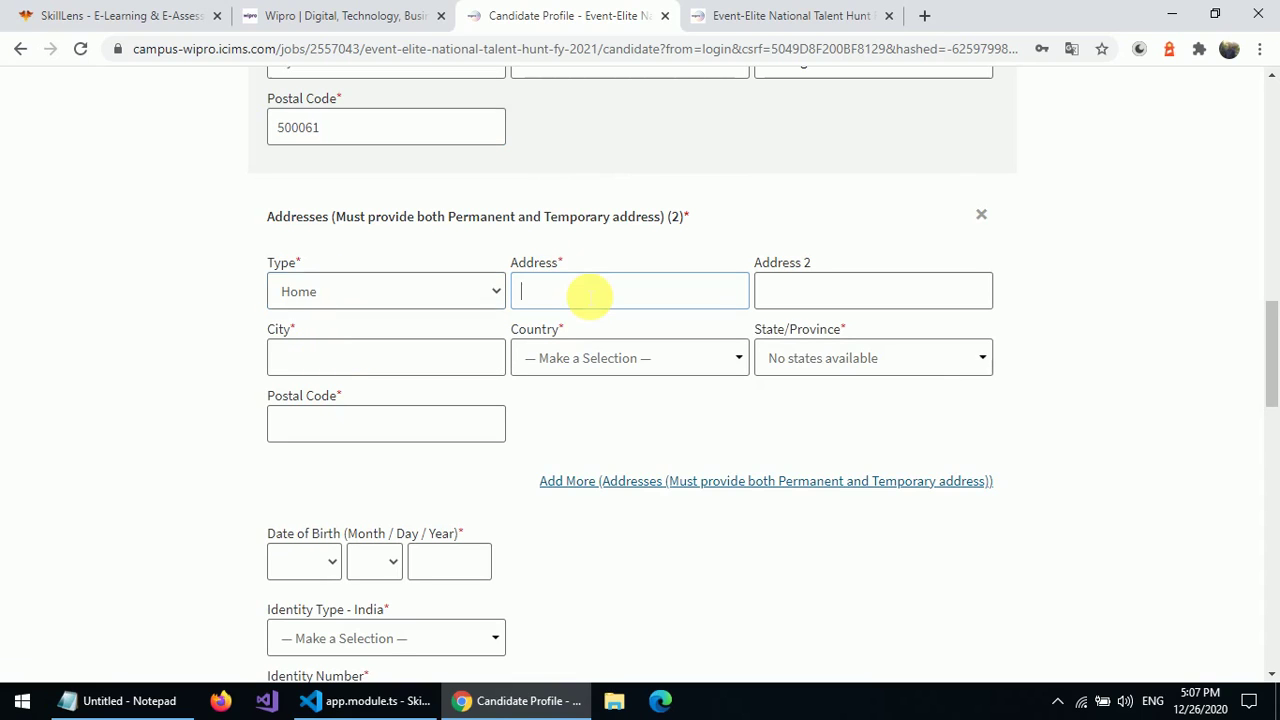
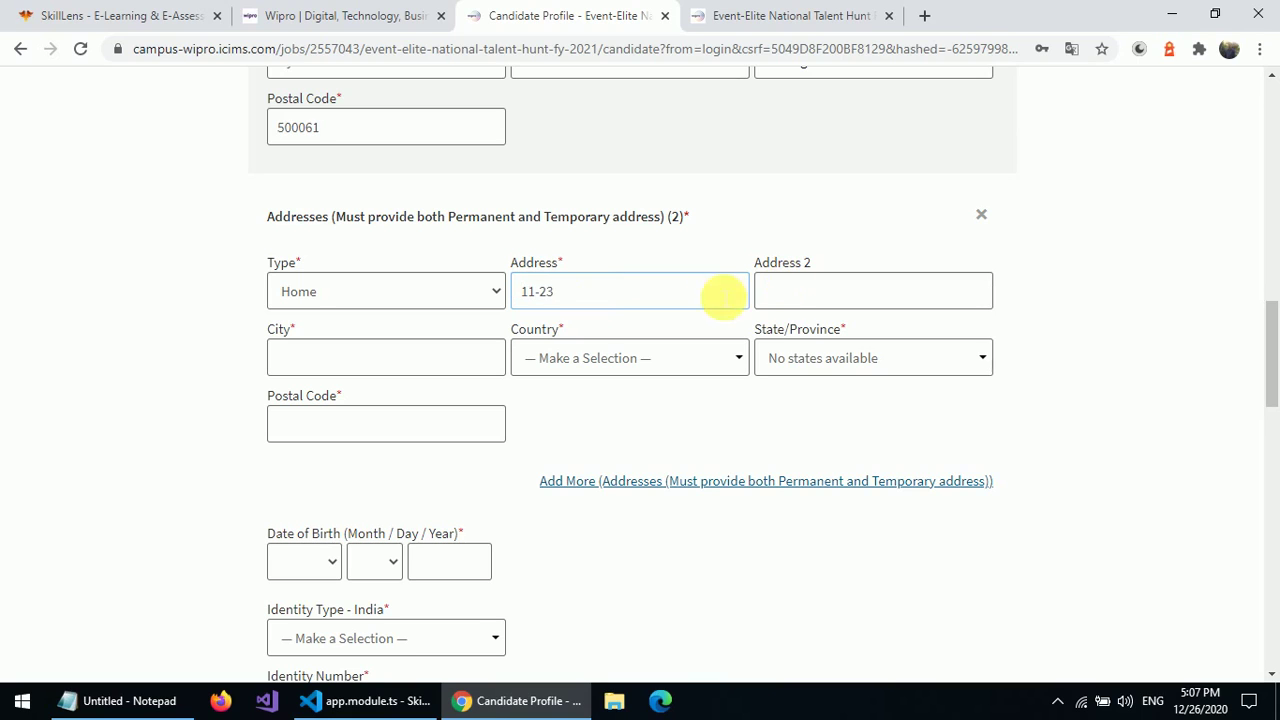
{"action": "left_click", "coordinate": [387, 367]}
{"action": "type", "text": "Hyd"}
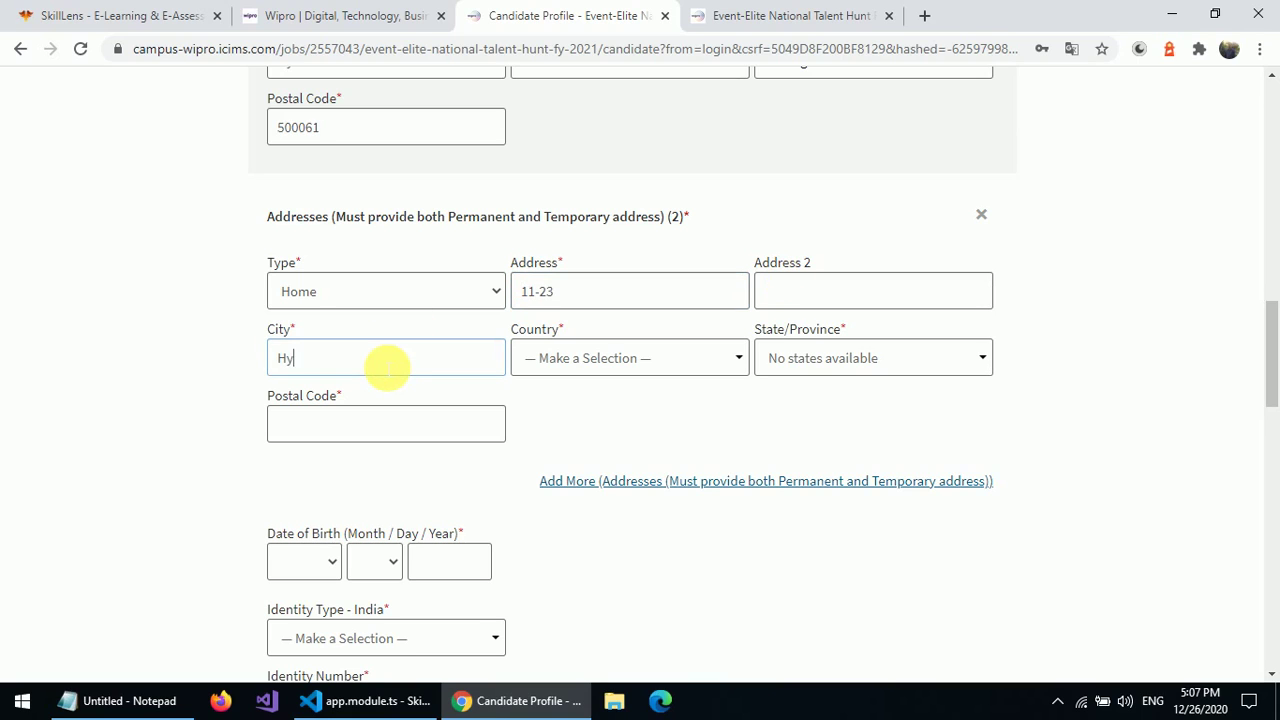
- Set the second address to India, Telangana, and enter its postal code
{"action": "left_click", "coordinate": [603, 368]}
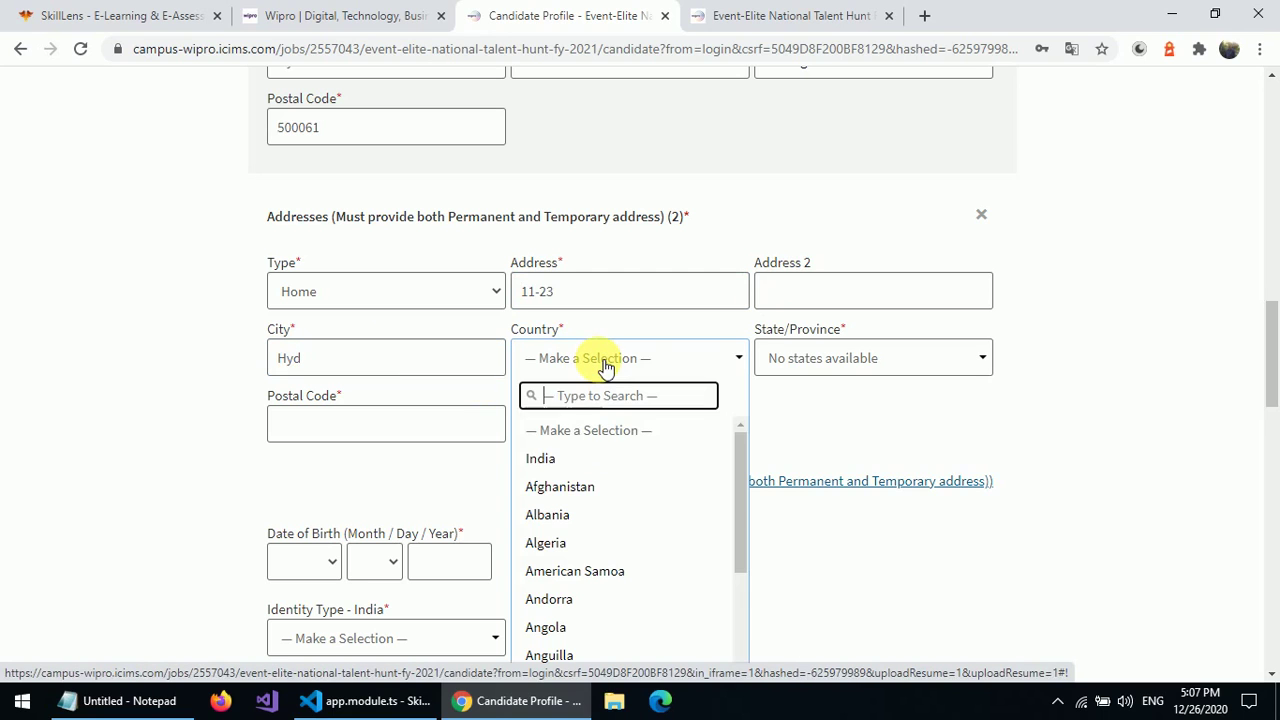
{"action": "left_click", "coordinate": [560, 458]}
{"action": "left_click", "coordinate": [813, 358]}
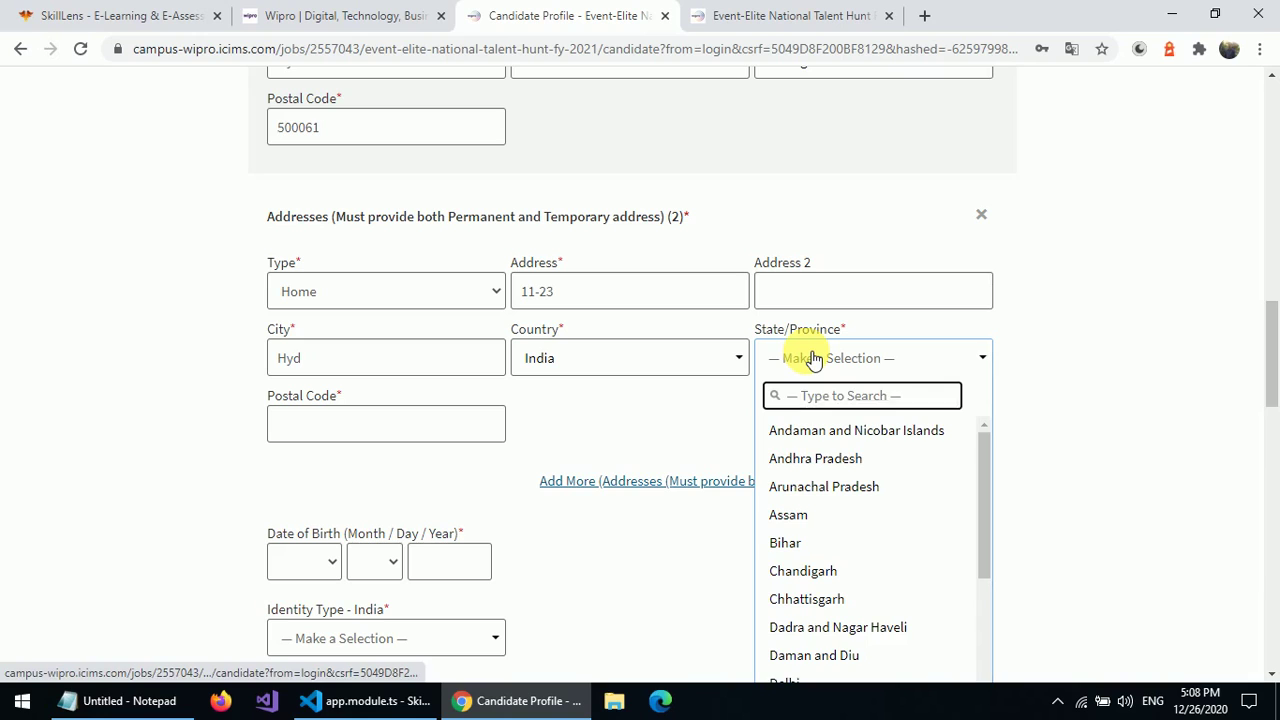
{"action": "type", "text": "te"}
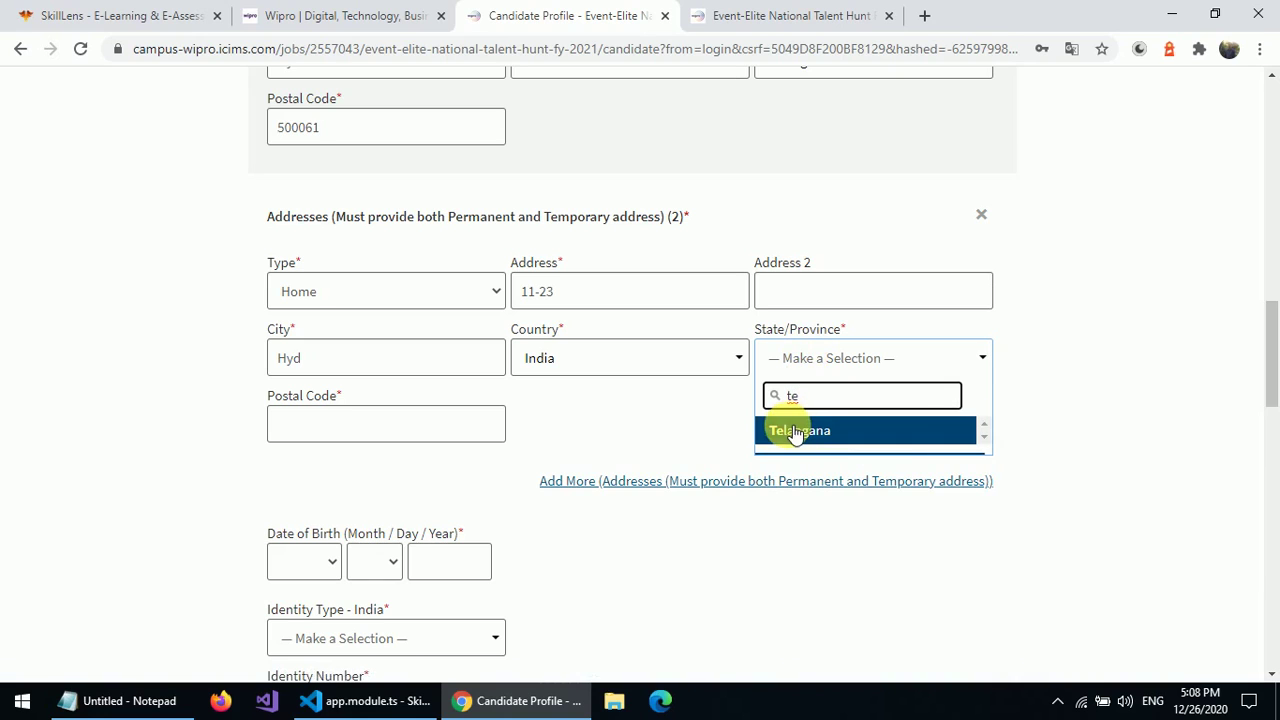
{"action": "left_click", "coordinate": [792, 432]}
{"action": "left_click", "coordinate": [448, 450]}
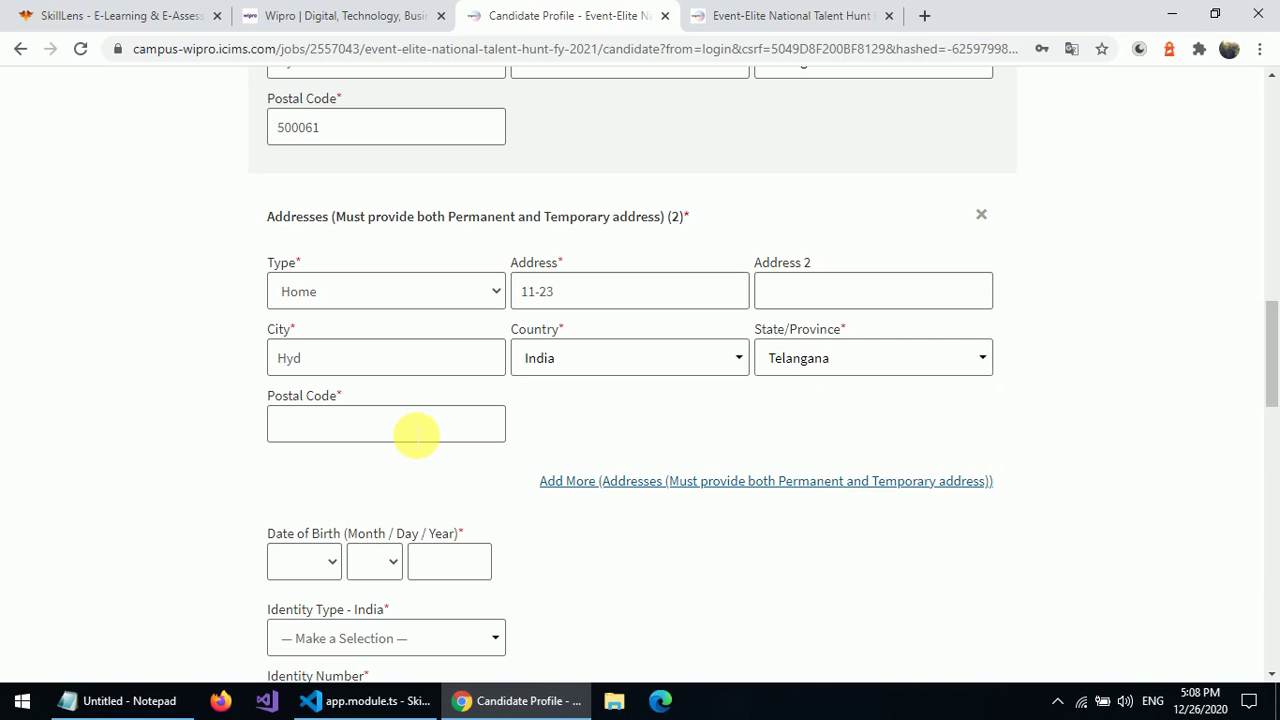
{"action": "left_click", "coordinate": [387, 436]}
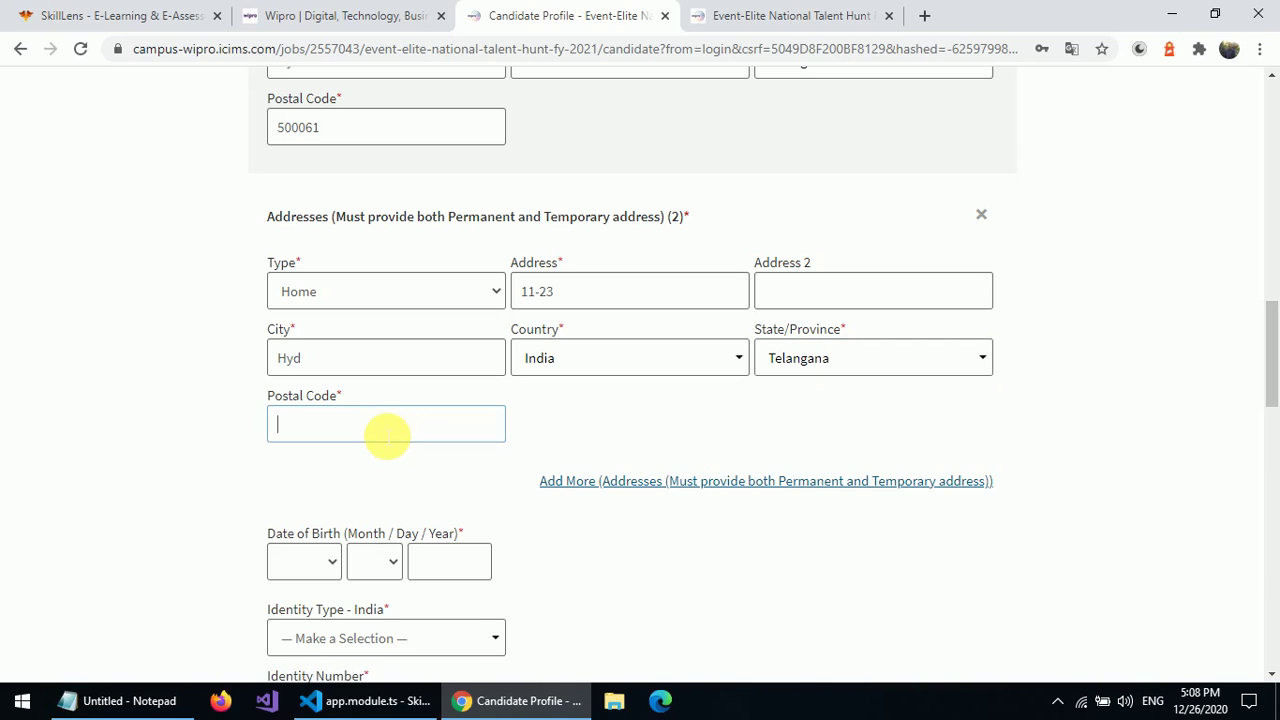
{"action": "type", "text": "500061"}
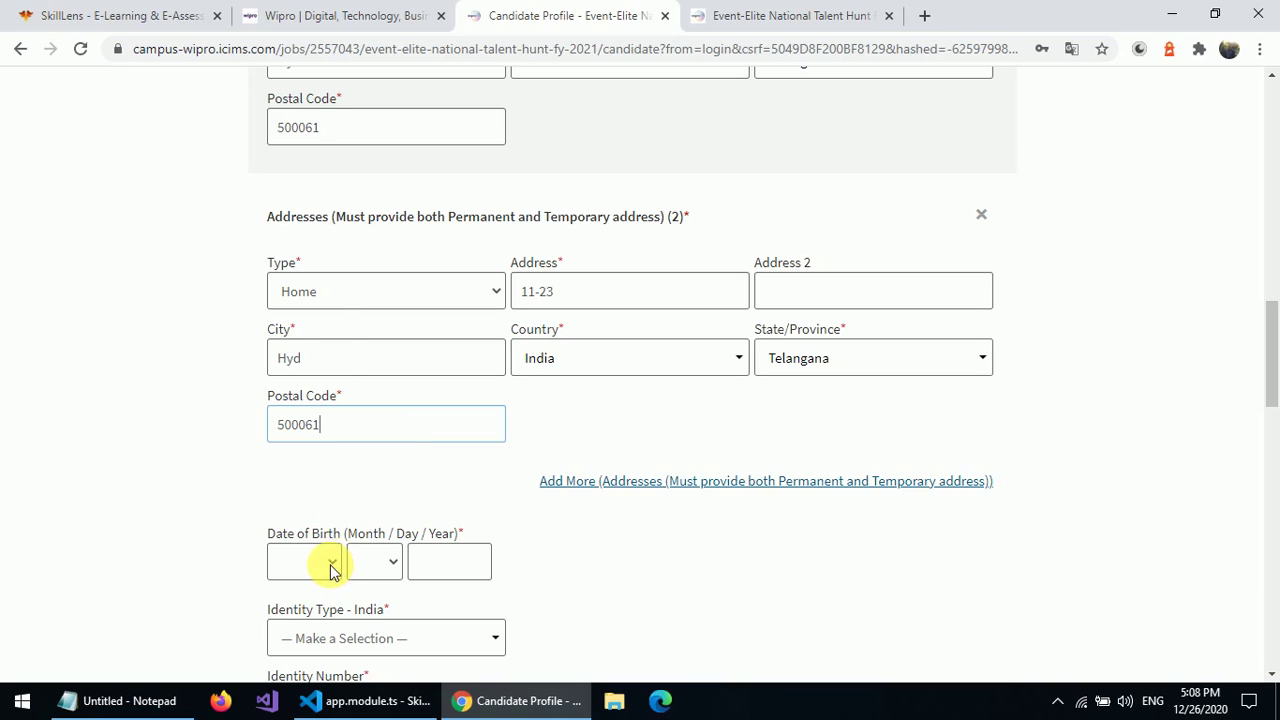
- Set the date of birth to Jan 8, 2000
{"action": "left_click", "coordinate": [332, 567]}
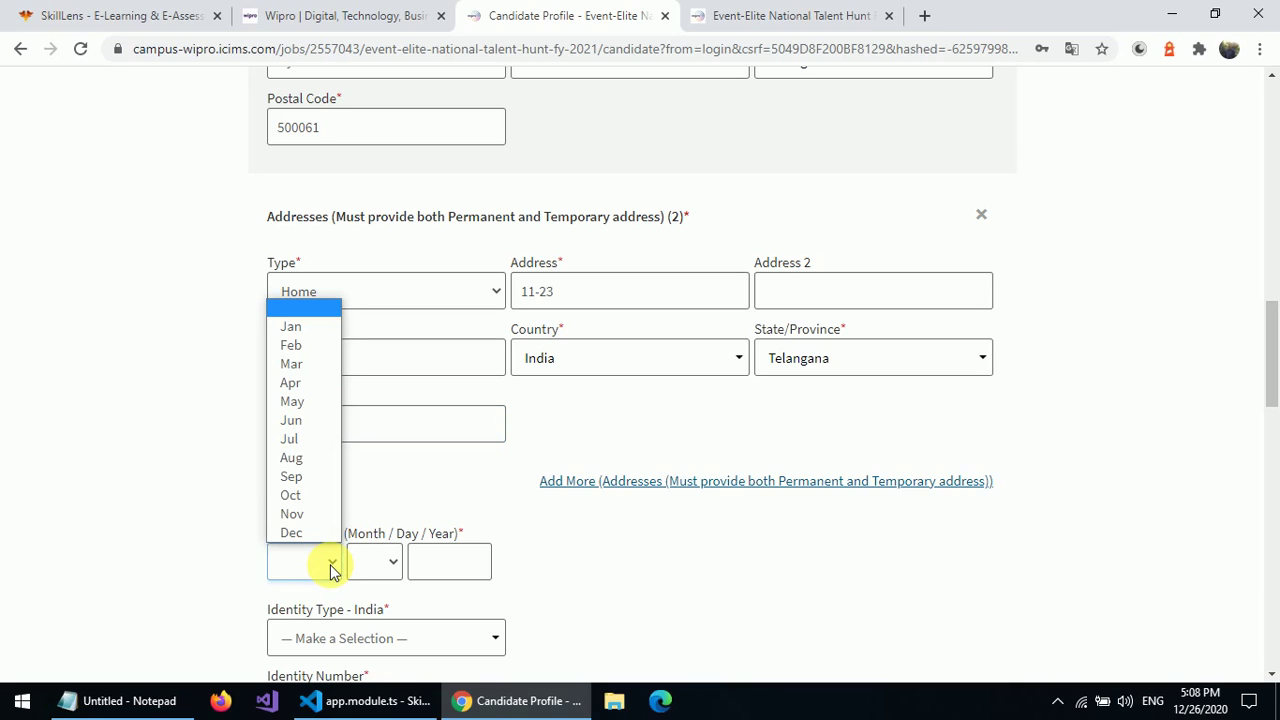
{"action": "left_click", "coordinate": [307, 328]}
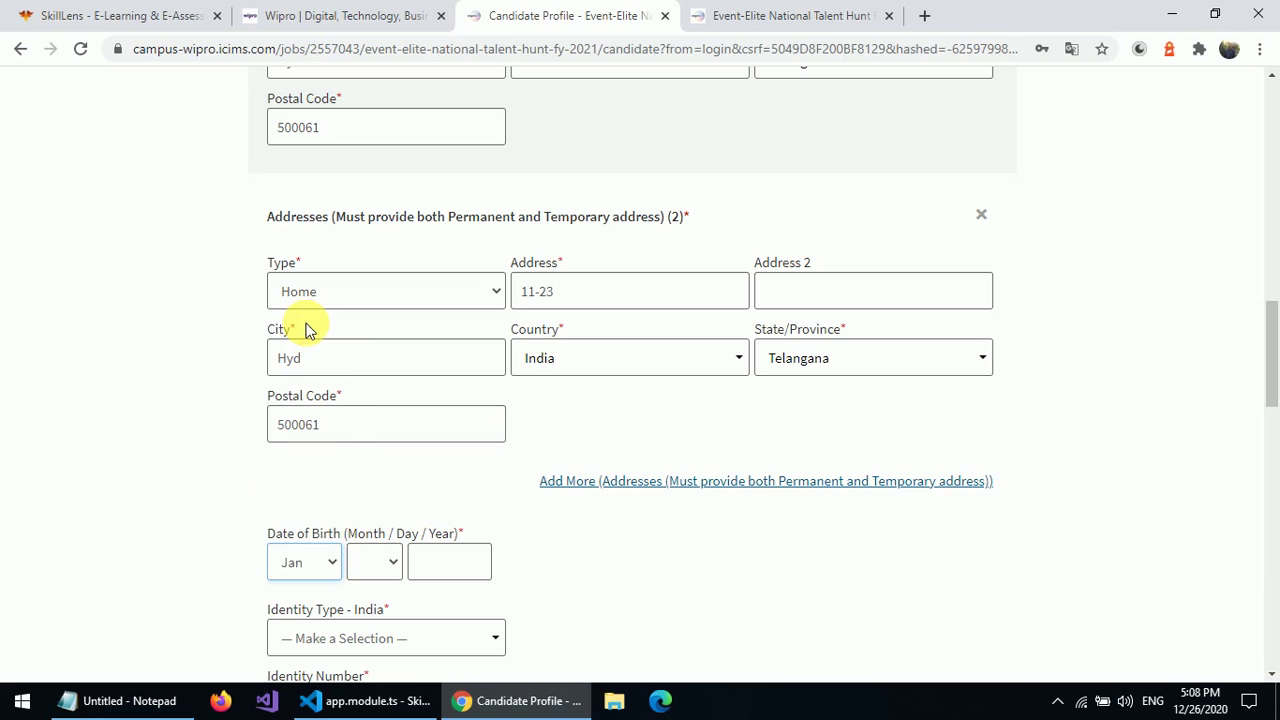
{"action": "left_click", "coordinate": [390, 561]}
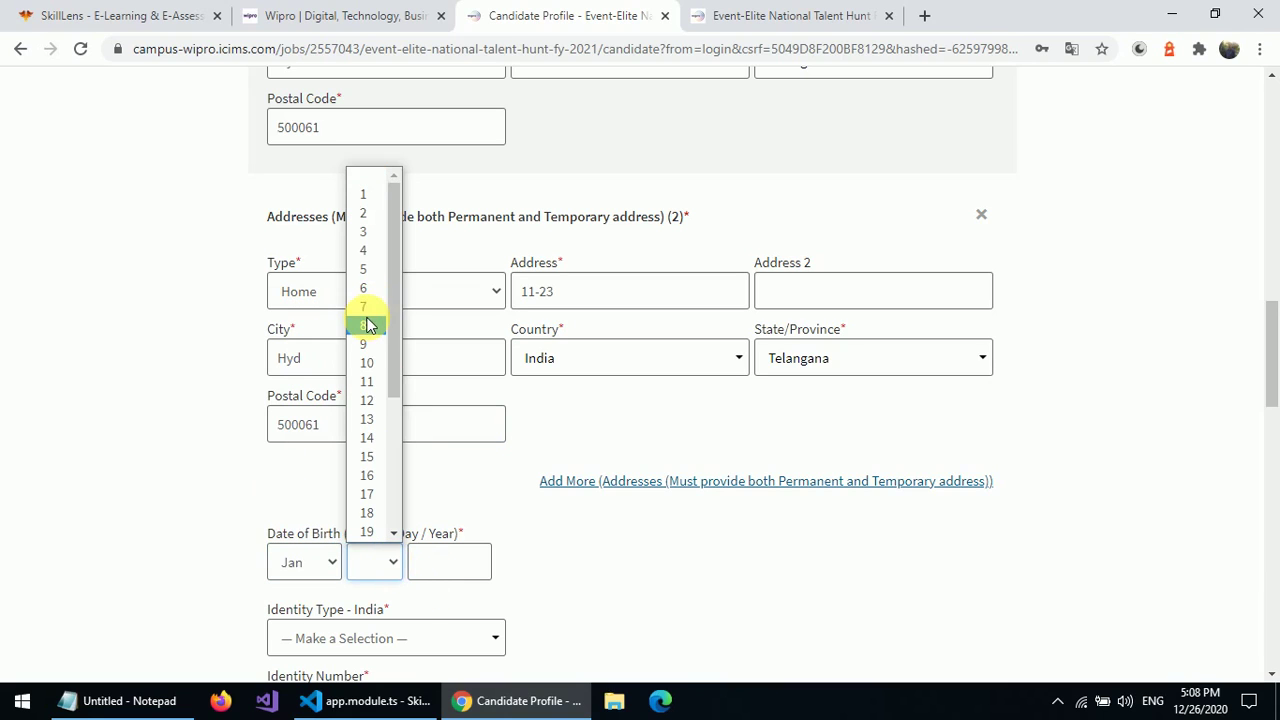
{"action": "left_click_drag", "start_coordinate": [383, 325], "coordinate": [458, 566]}
{"action": "left_click", "coordinate": [458, 566]}
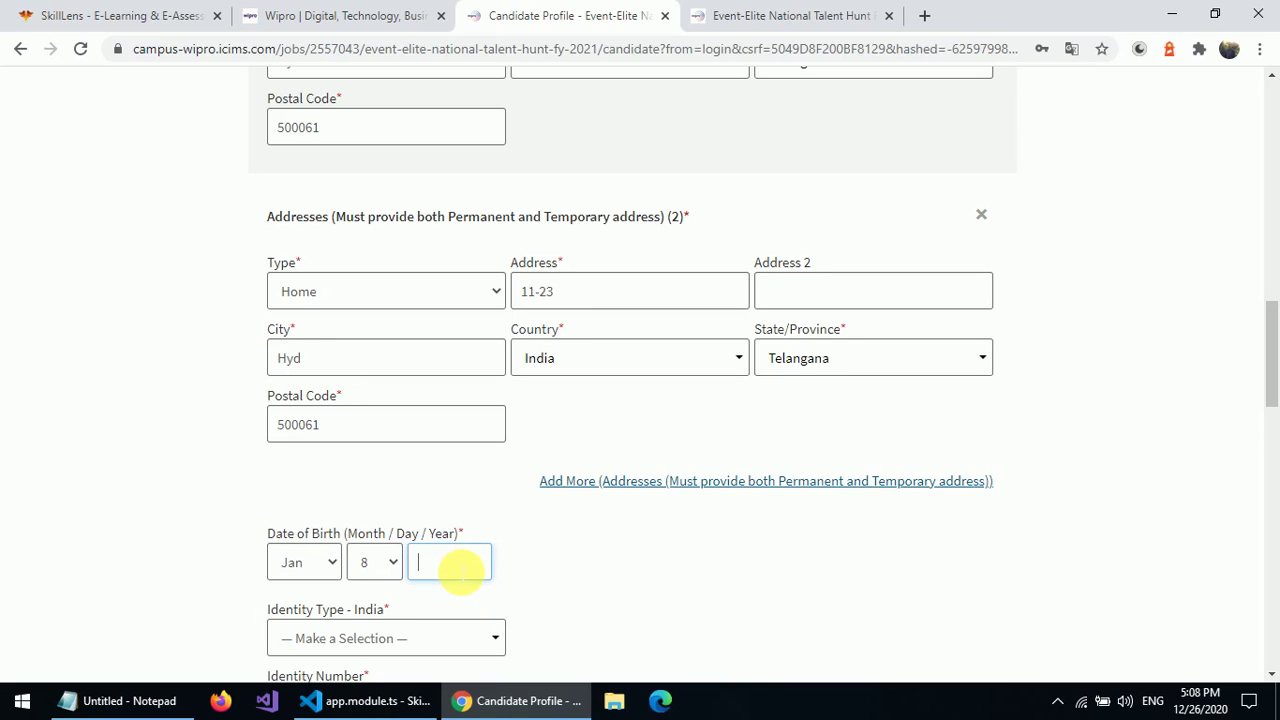
{"action": "type", "text": "2000"}
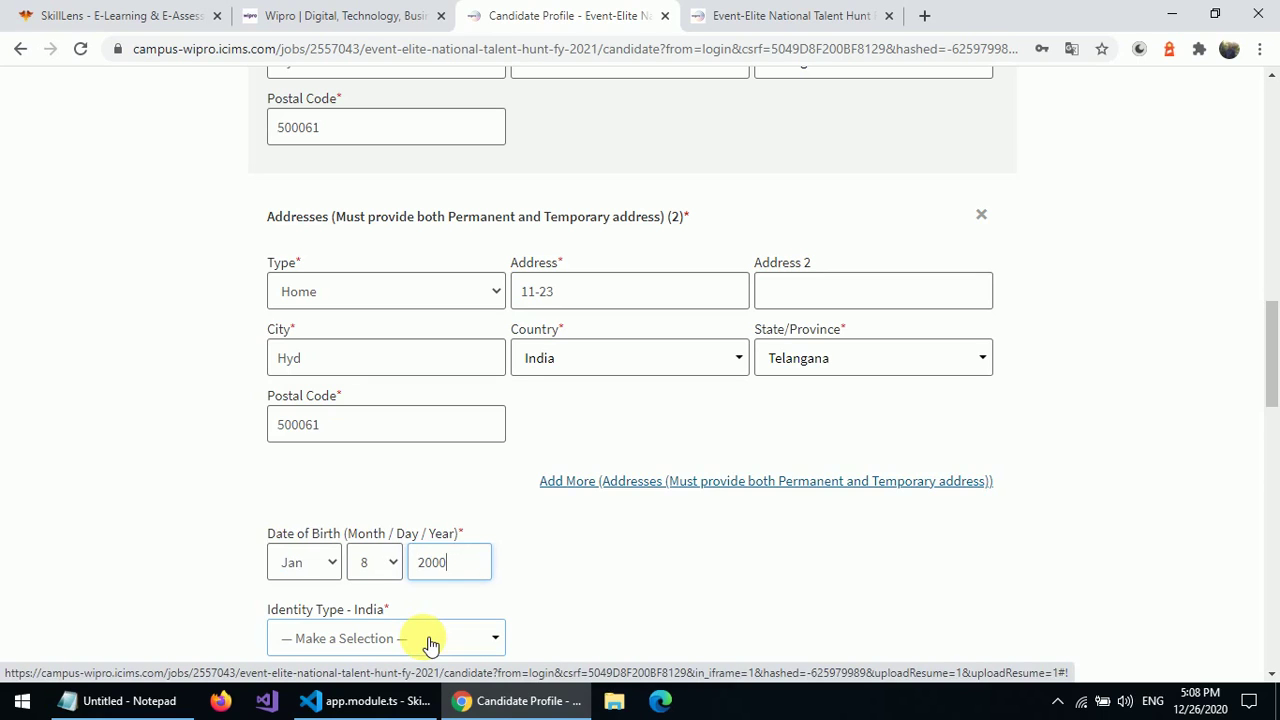
- Choose Aadhaar Number as the identity type and enter the identity number
{"action": "left_click", "coordinate": [1271, 463]}
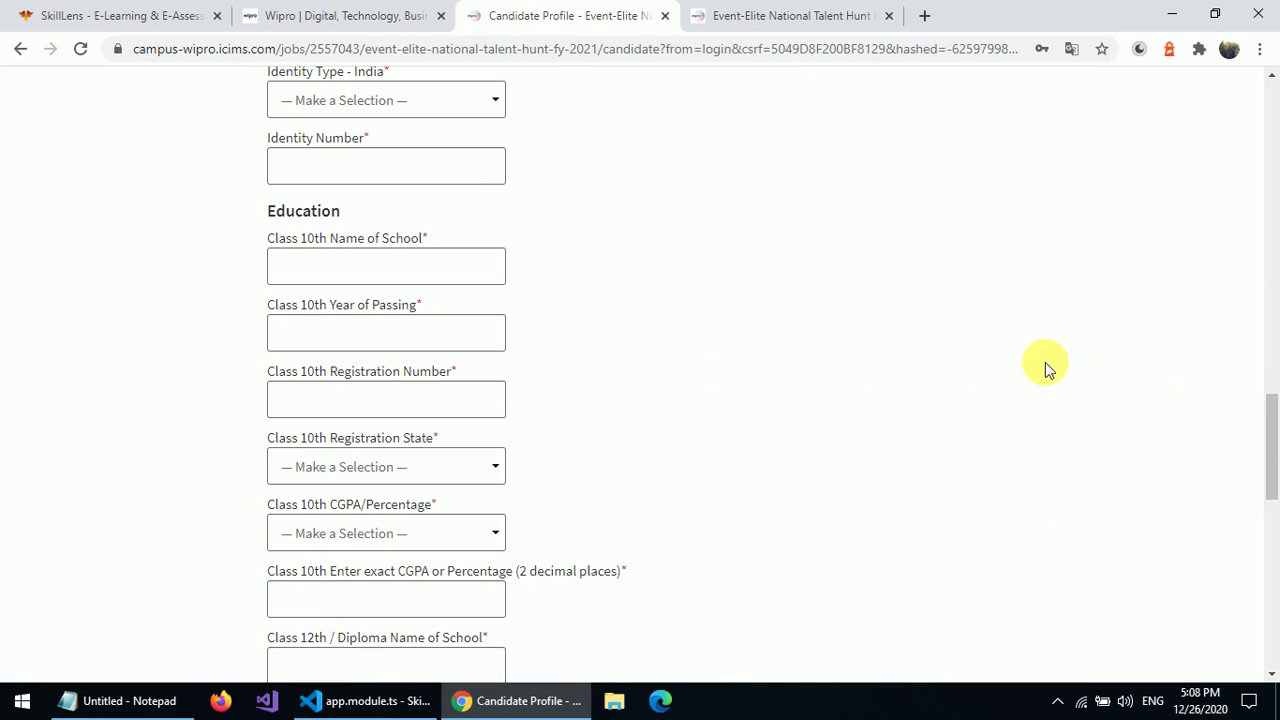
{"action": "left_click", "coordinate": [463, 100]}
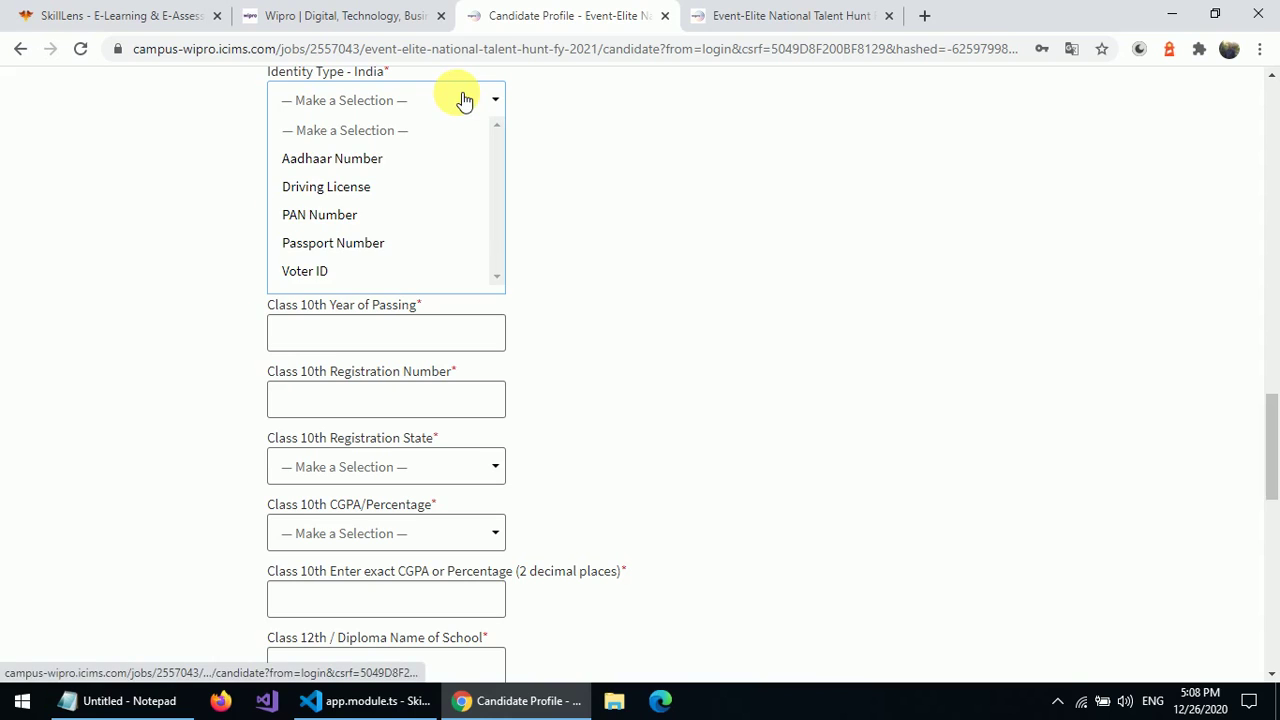
{"action": "left_click", "coordinate": [372, 160]}
{"action": "left_click", "coordinate": [353, 168]}
{"action": "type", "text": "12"}
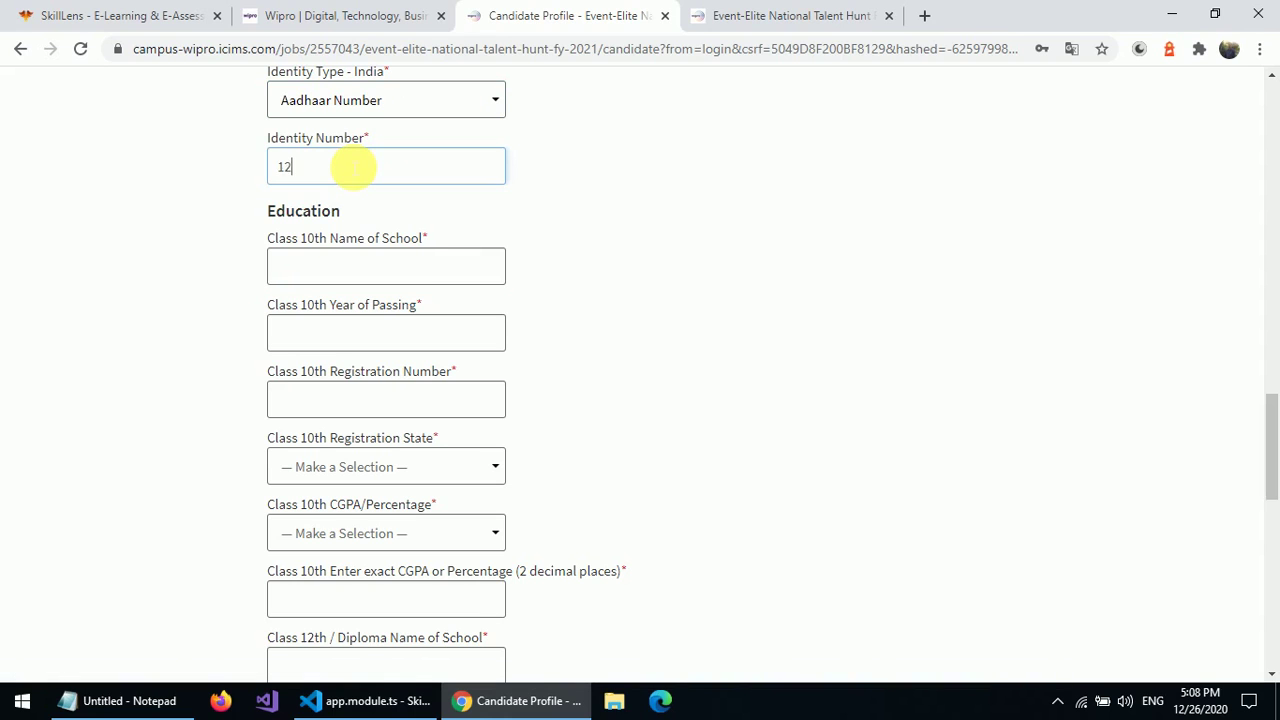
{"action": "type", "text": "3456789012"}
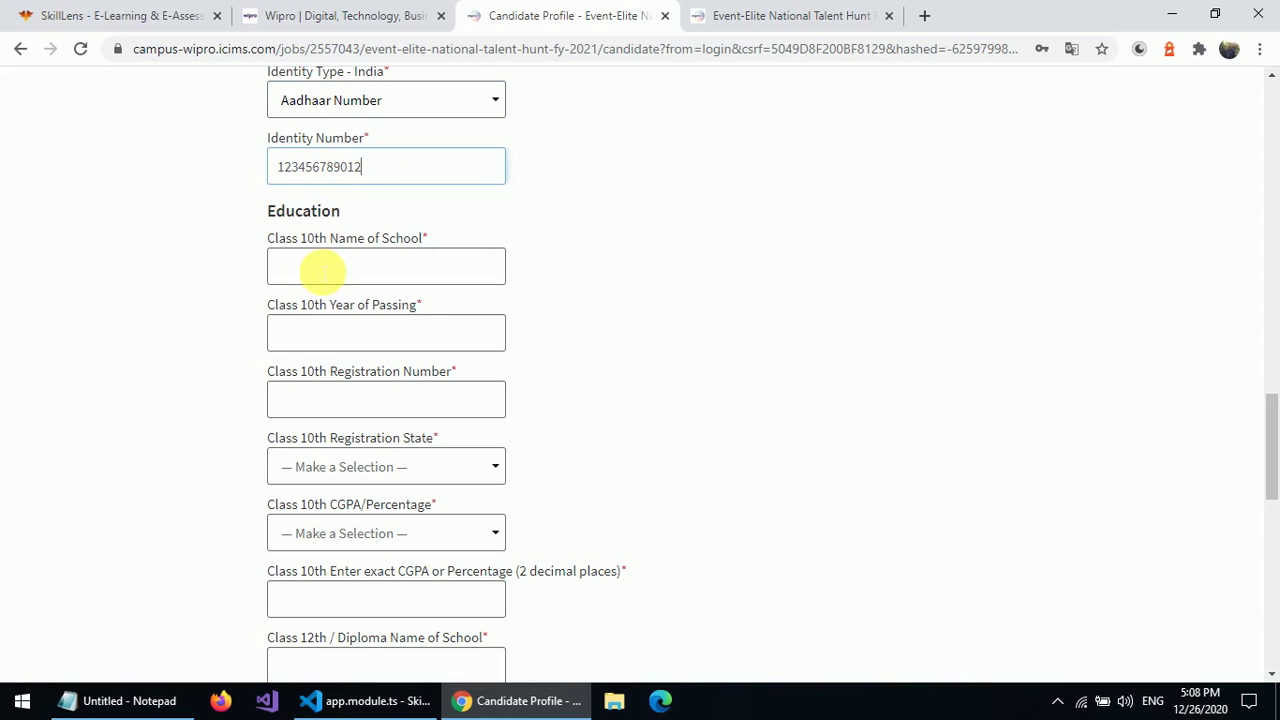
{"action": "left_click", "coordinate": [320, 268]}
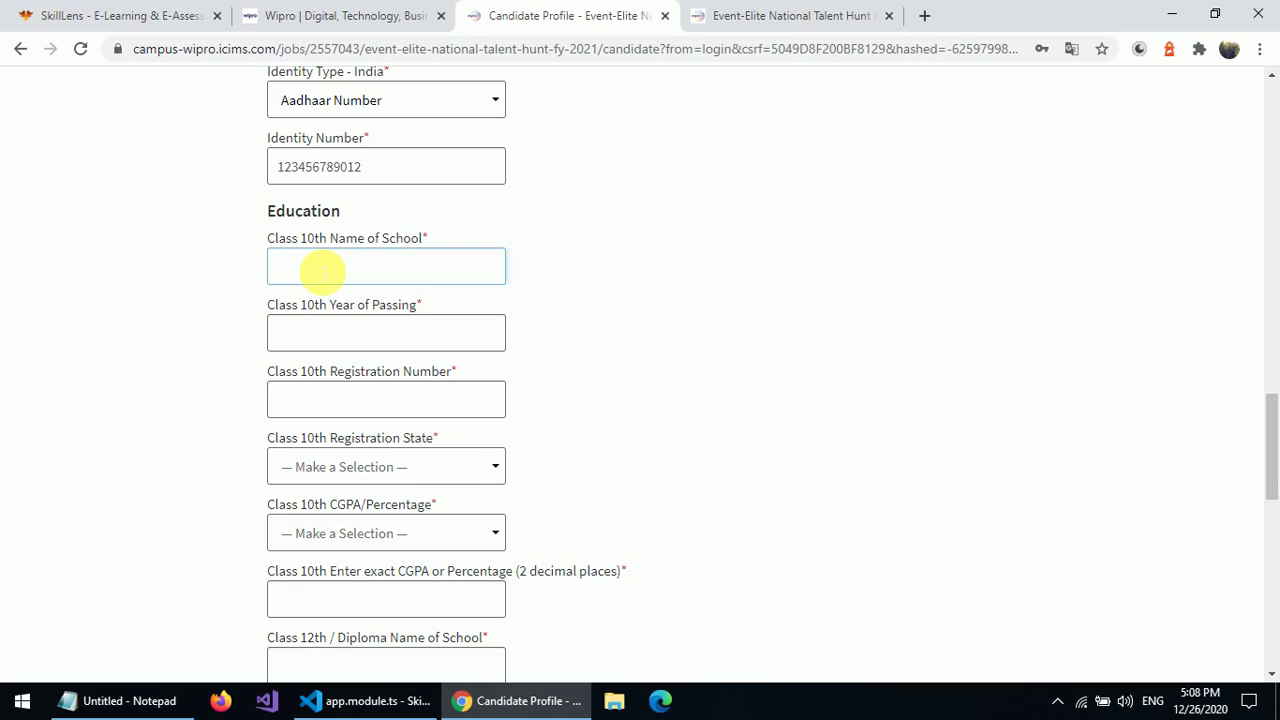
- Enter Class 10th school 'skill lens', passing year 2015 and the registration number
{"action": "type", "text": "skill lens"}
{"action": "left_click", "coordinate": [314, 333]}
{"action": "type", "text": "20"}
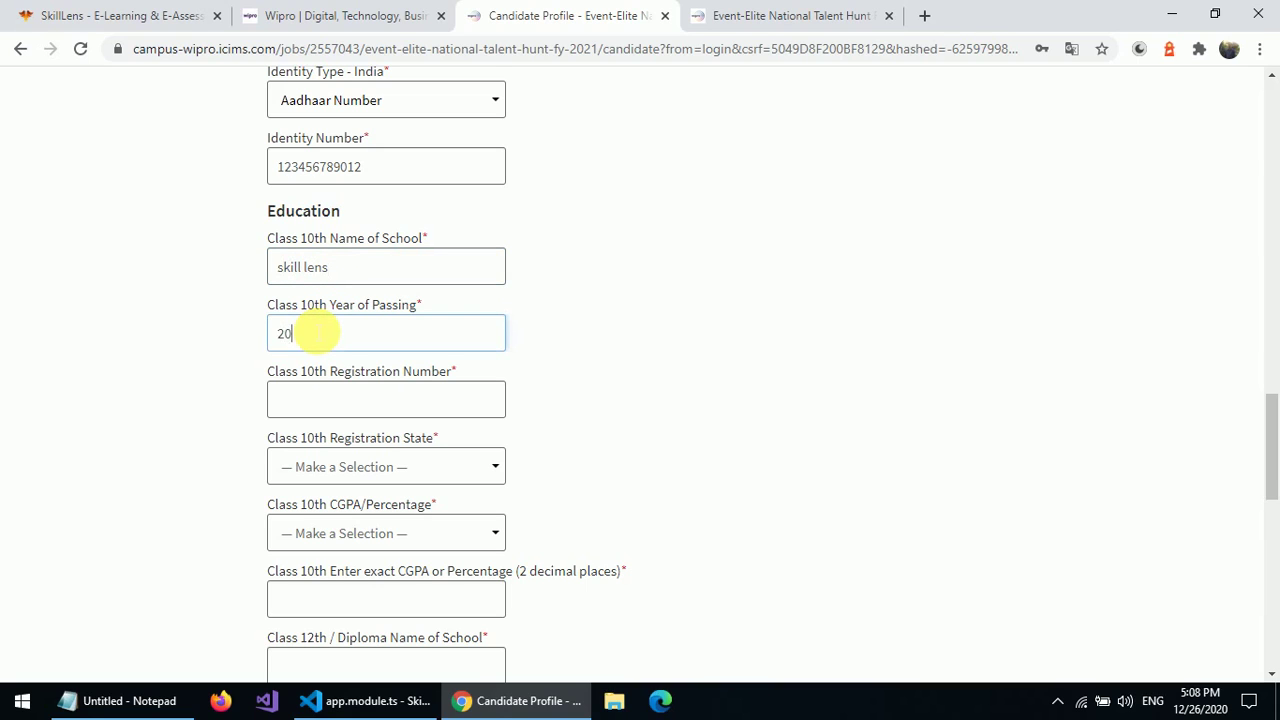
{"action": "type", "text": "15"}
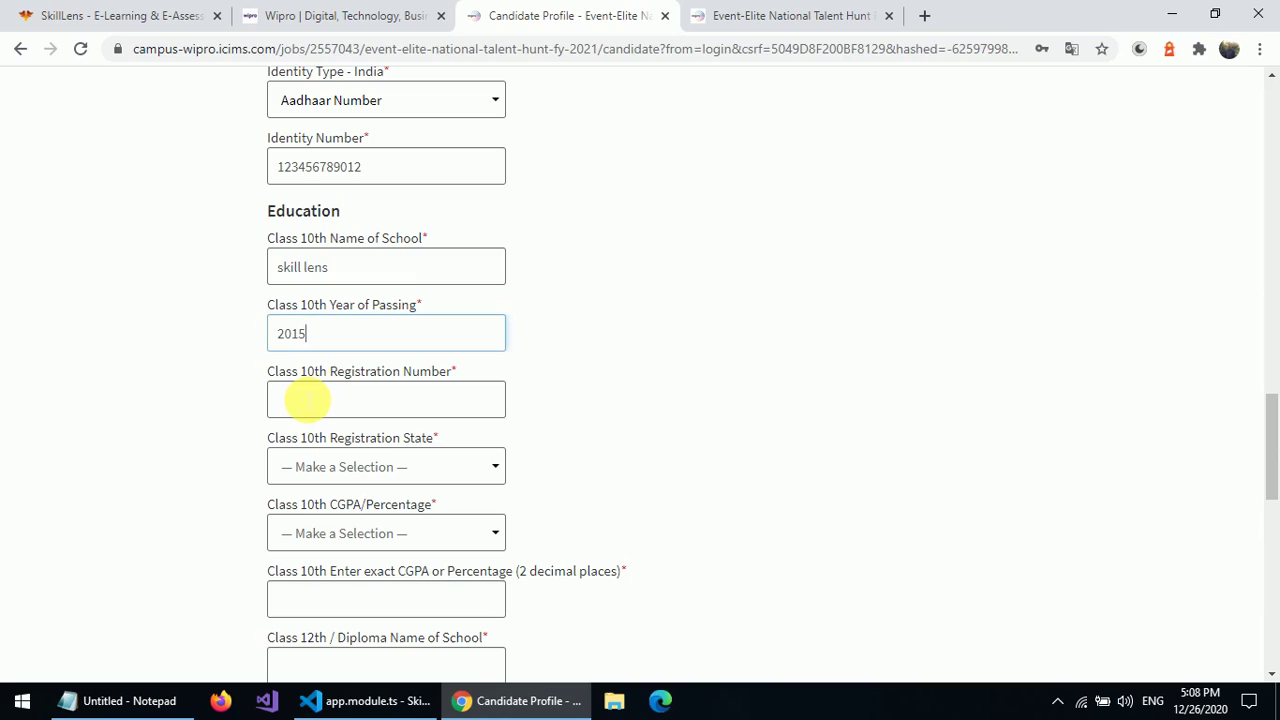
{"action": "left_click", "coordinate": [307, 400]}
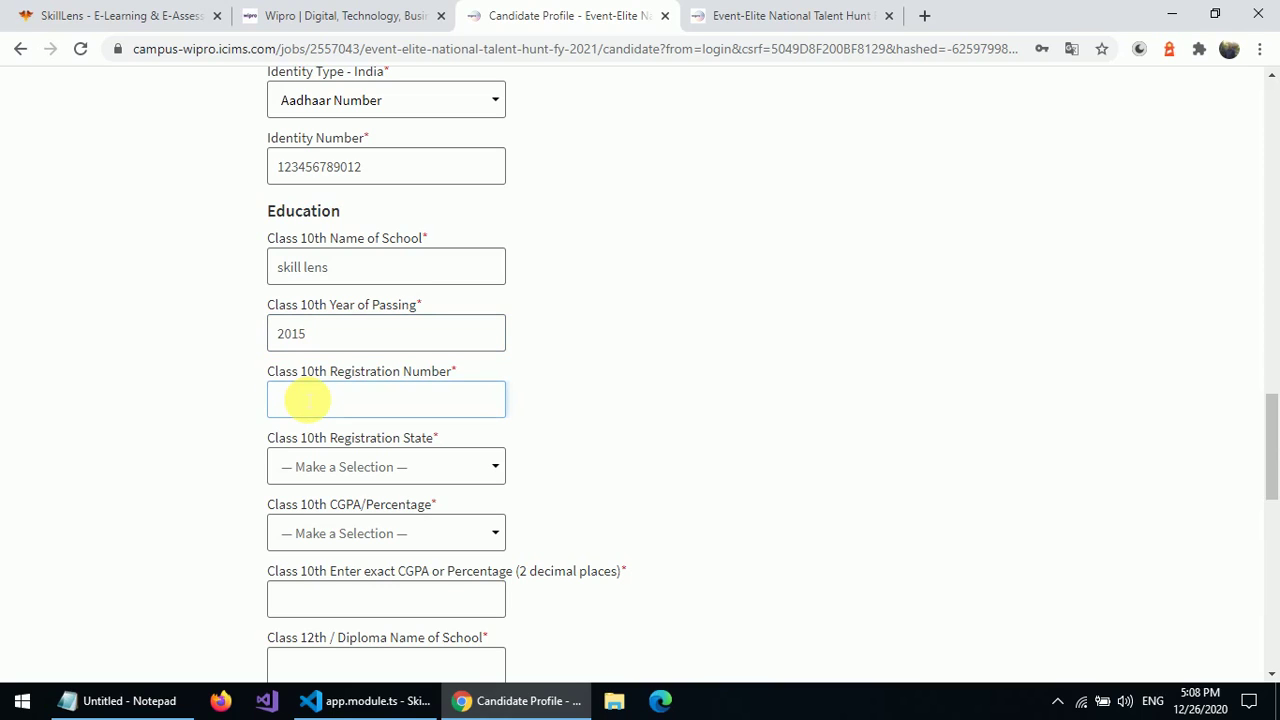
{"action": "type", "text": "123456789"}
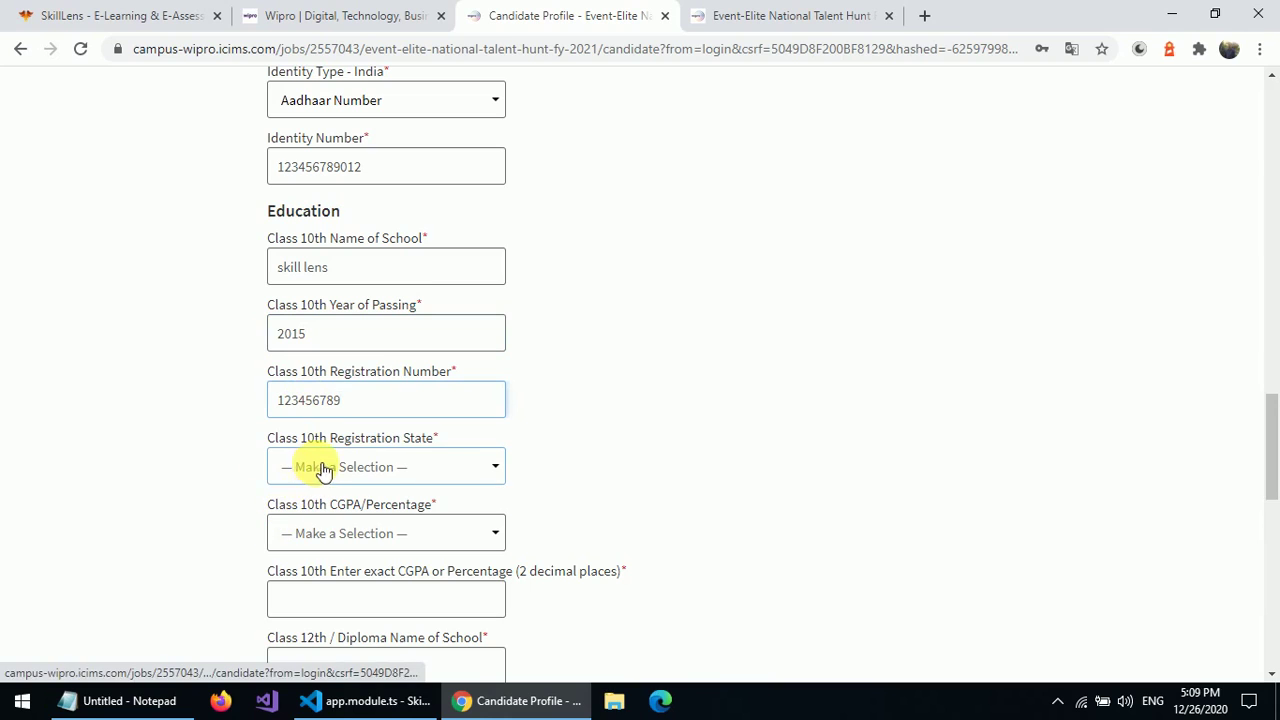
- Set Class 10th registration state to Telangana and score type CGPA with value 9.5
{"action": "left_click", "coordinate": [323, 468]}
{"action": "left_click", "coordinate": [323, 468]}
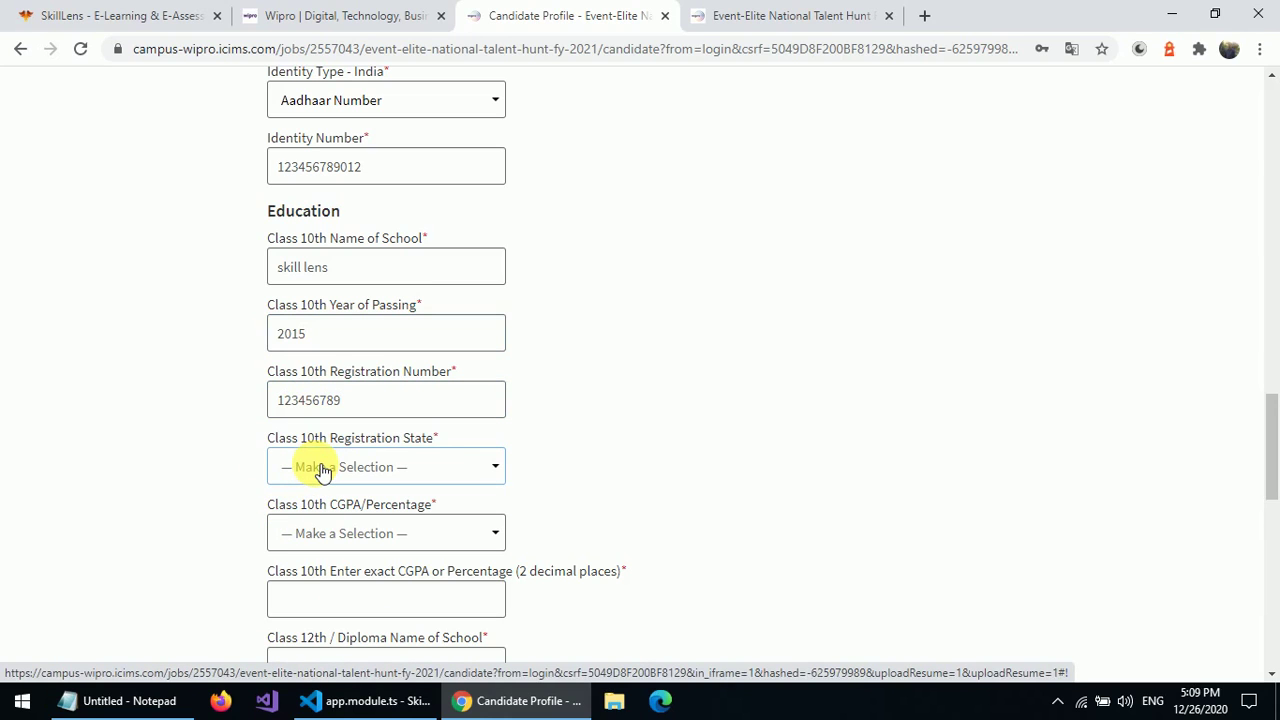
{"action": "left_click", "coordinate": [320, 468]}
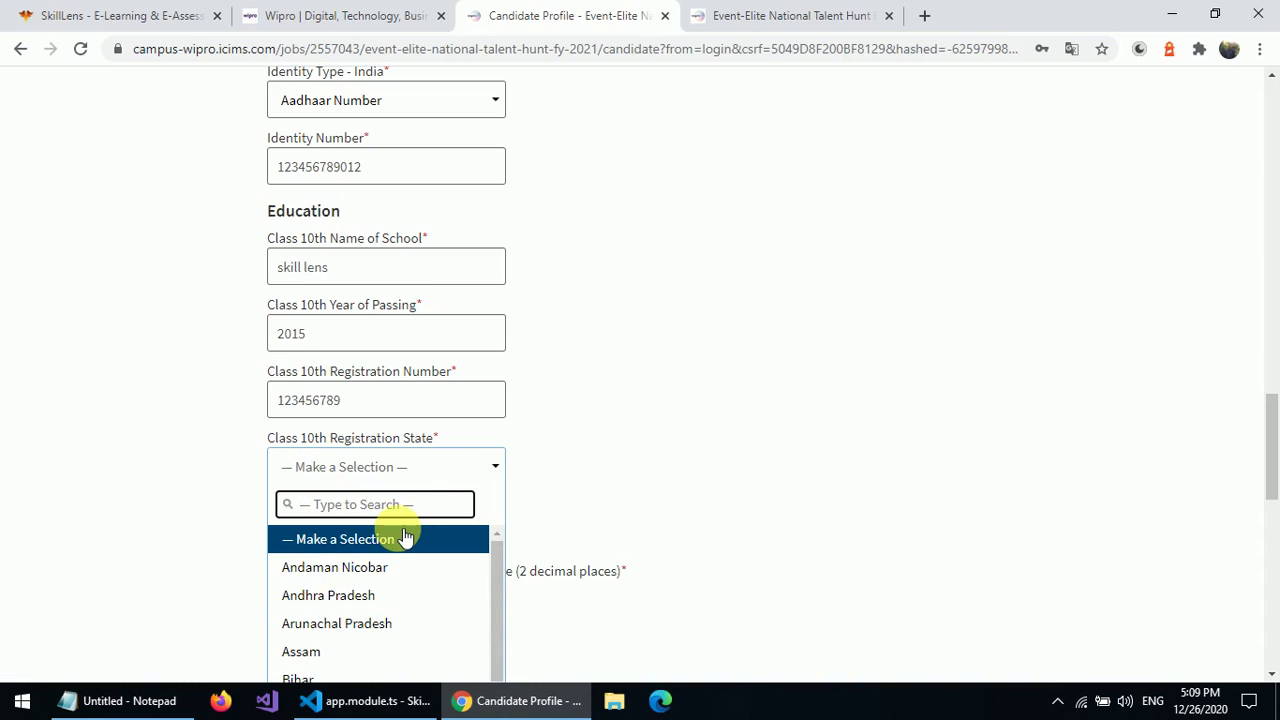
{"action": "type", "text": "te"}
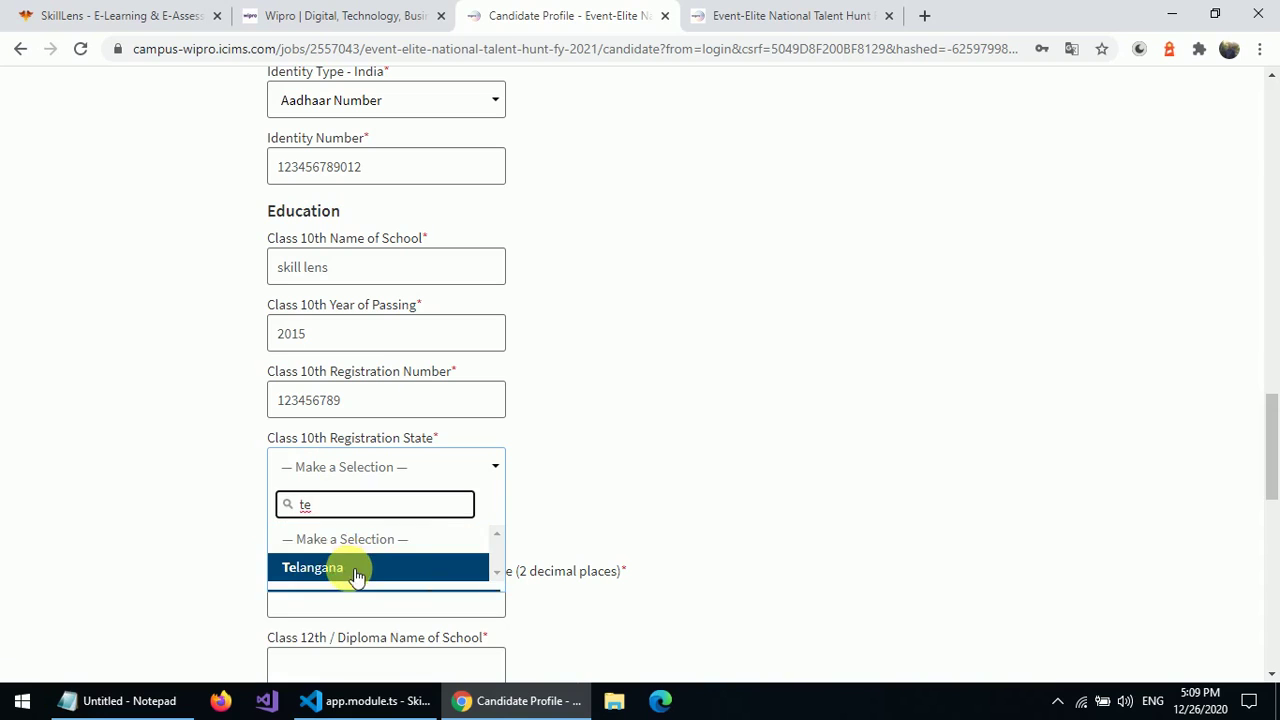
{"action": "left_click", "coordinate": [357, 573]}
{"action": "left_click", "coordinate": [378, 540]}
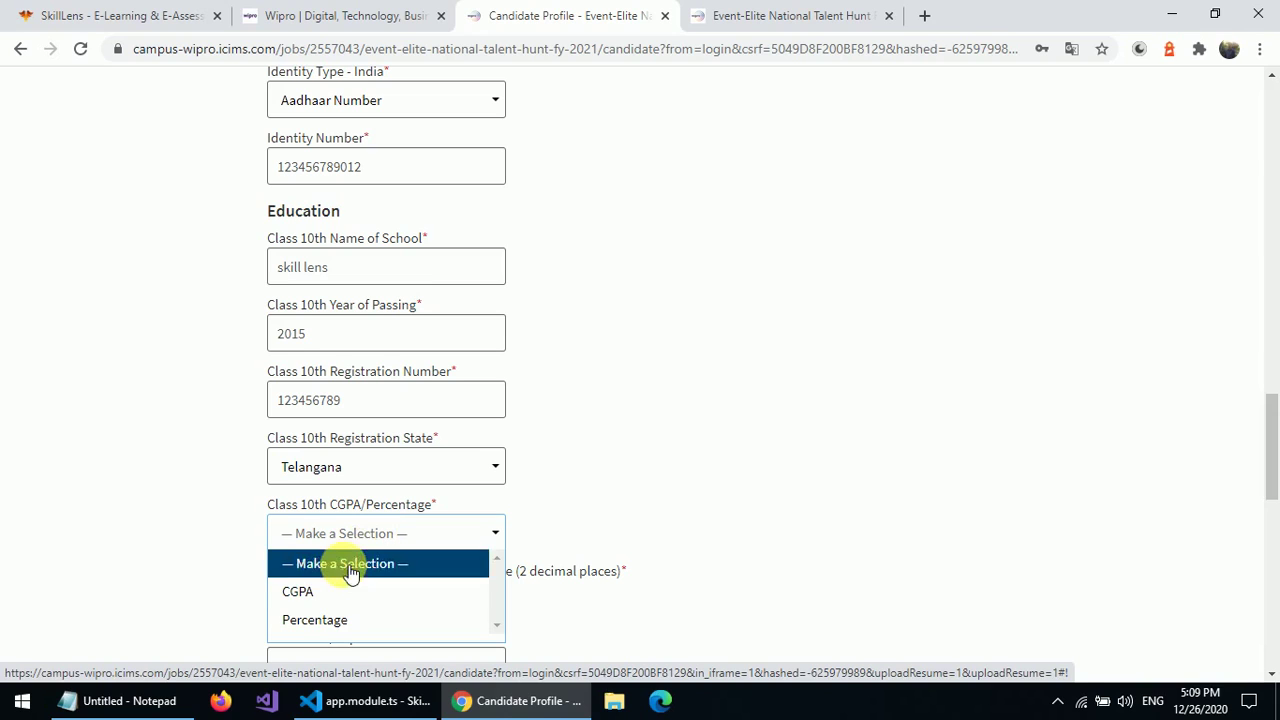
{"action": "left_click", "coordinate": [320, 591]}
{"action": "left_click", "coordinate": [332, 601]}
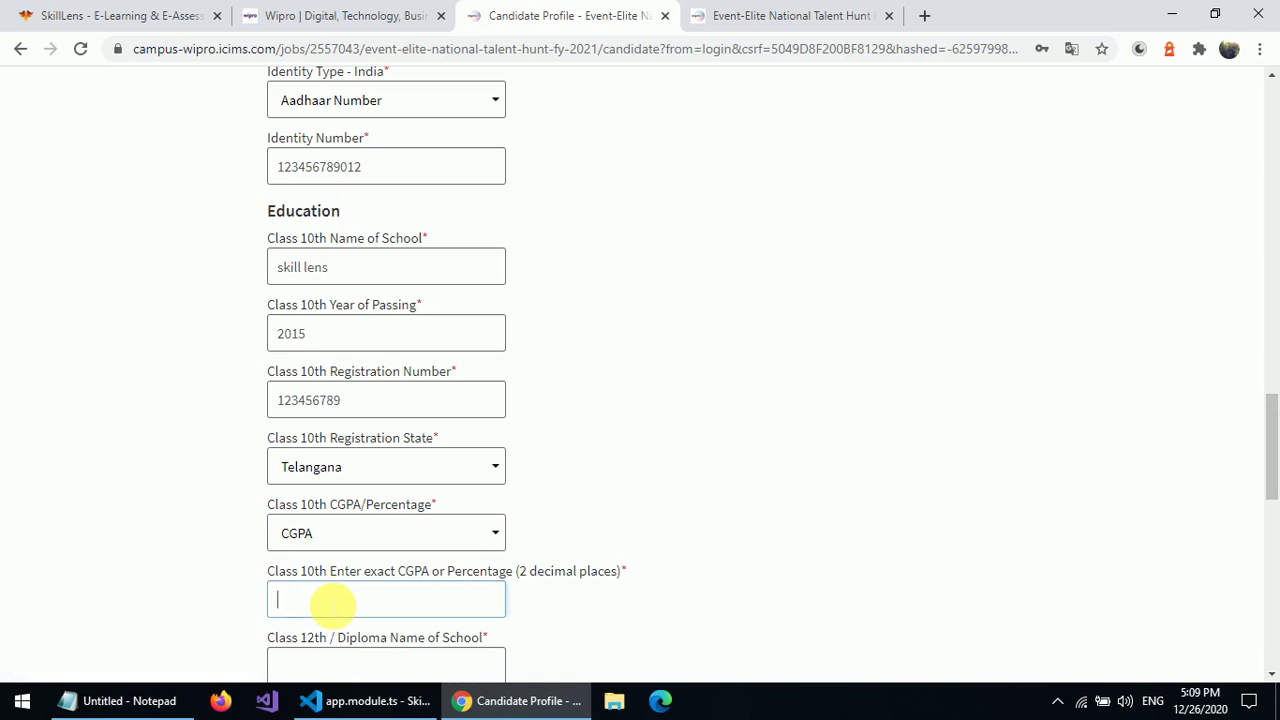
{"action": "type", "text": "9.5"}
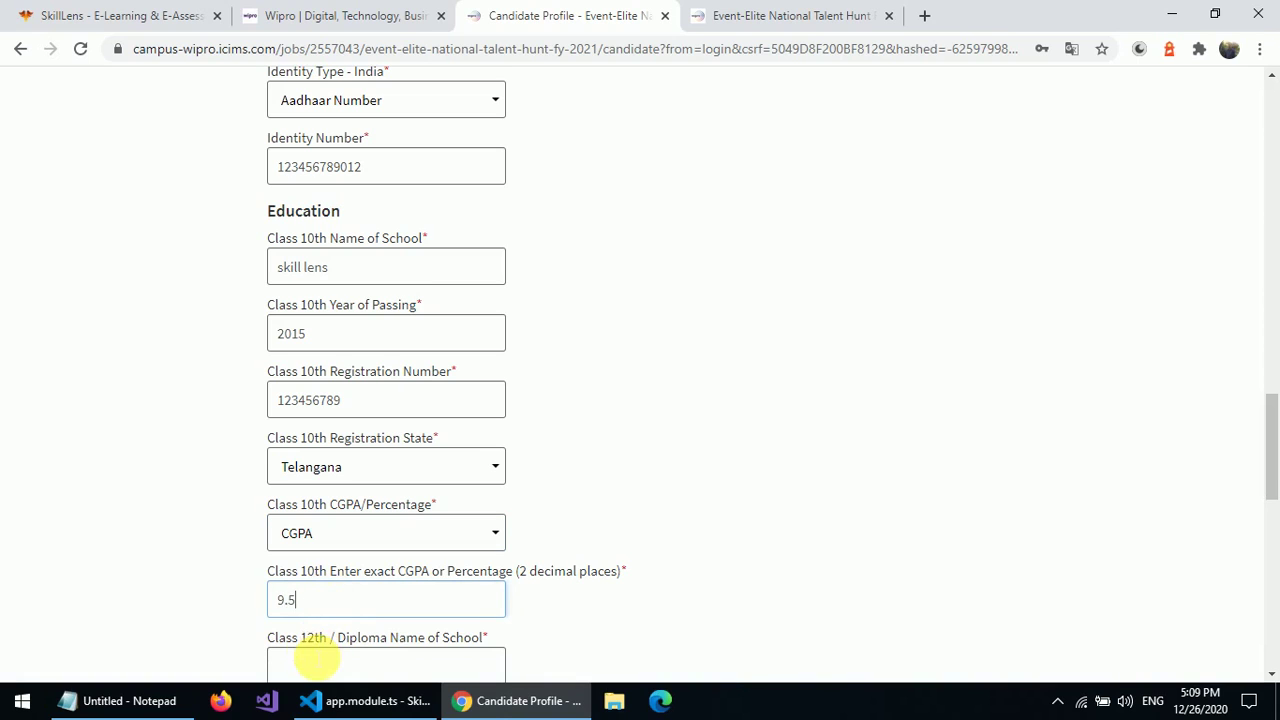
{"action": "left_click", "coordinate": [316, 660]}
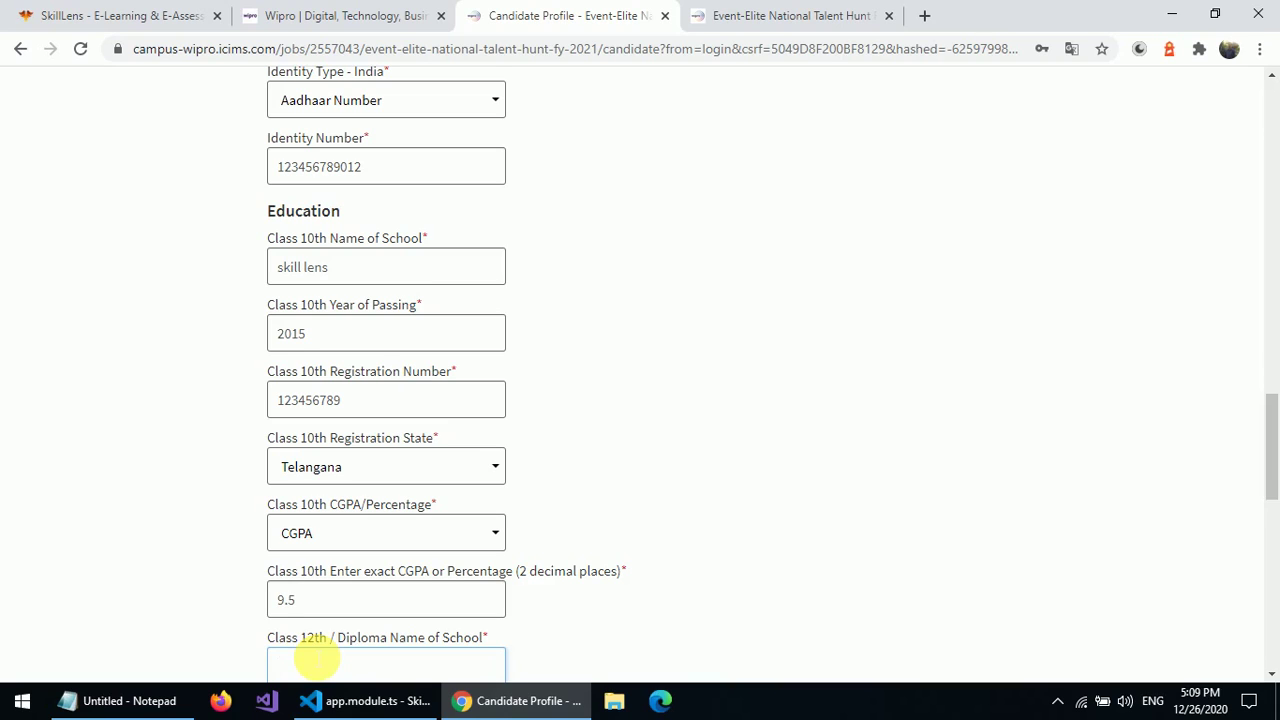
- Enter Class 12th school 'LENS skill', year of passing 2017 and the registration number
{"action": "type", "text": "LENS skill"}
{"action": "left_click", "coordinate": [1272, 535]}
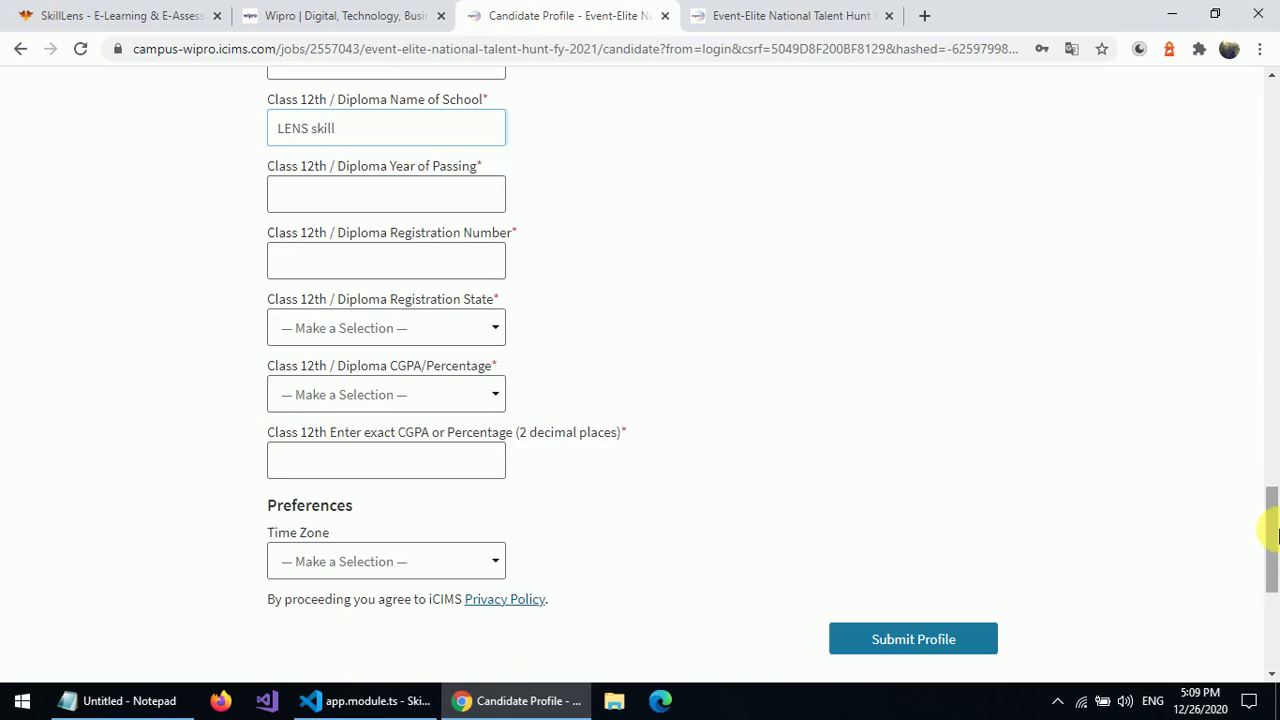
{"action": "left_click", "coordinate": [435, 206]}
{"action": "type", "text": "2017"}
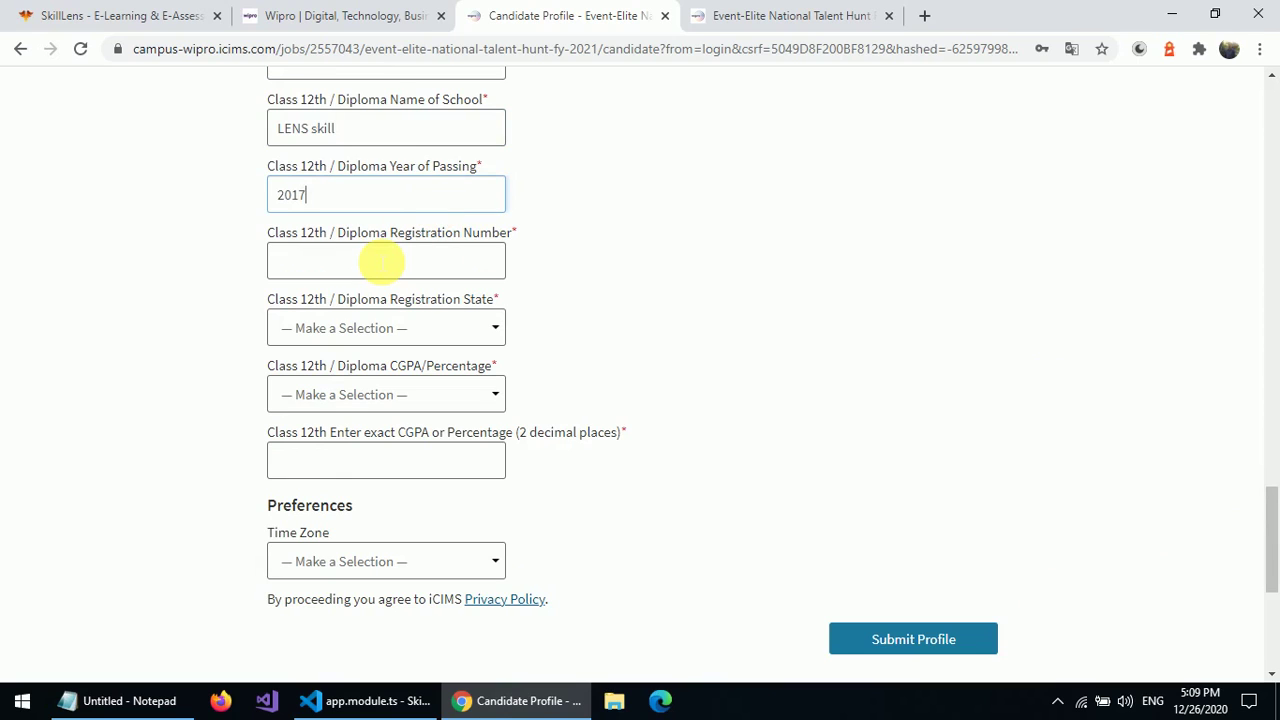
{"action": "left_click", "coordinate": [381, 263]}
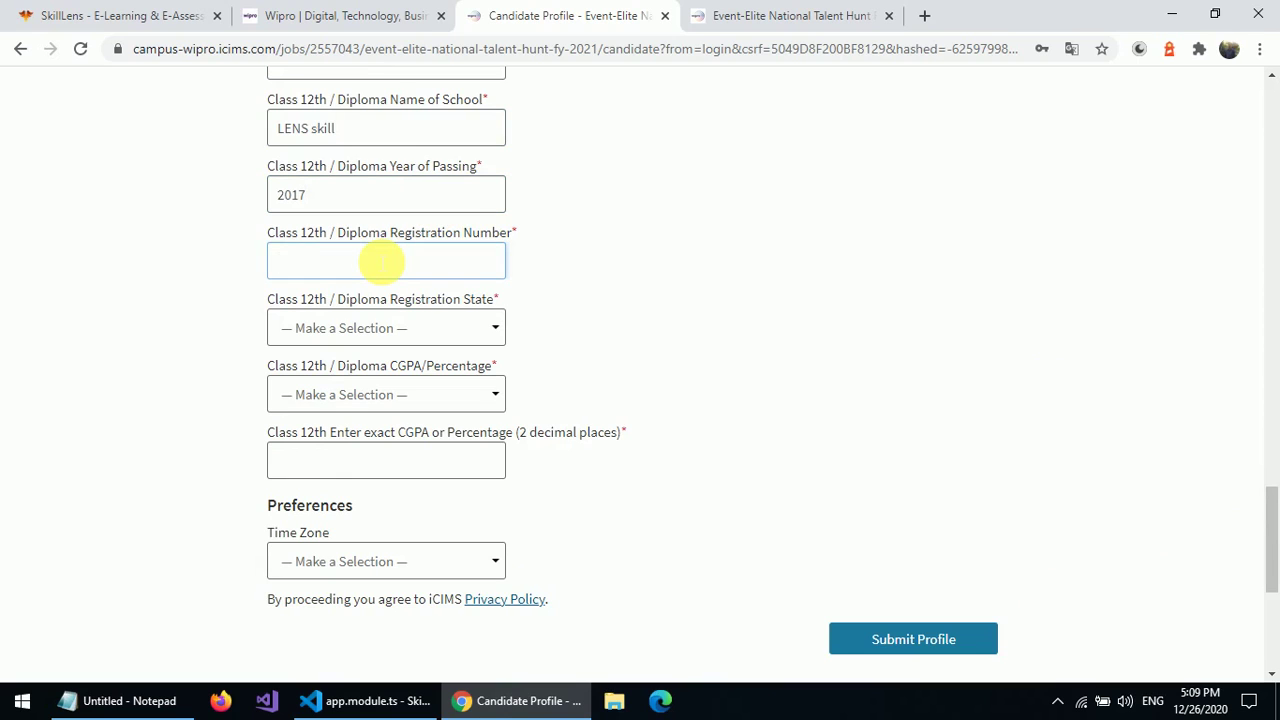
{"action": "type", "text": "987654321"}
- Set the Class 12th state to Telangana and record a CGPA of 9.8
{"action": "left_click", "coordinate": [359, 337]}
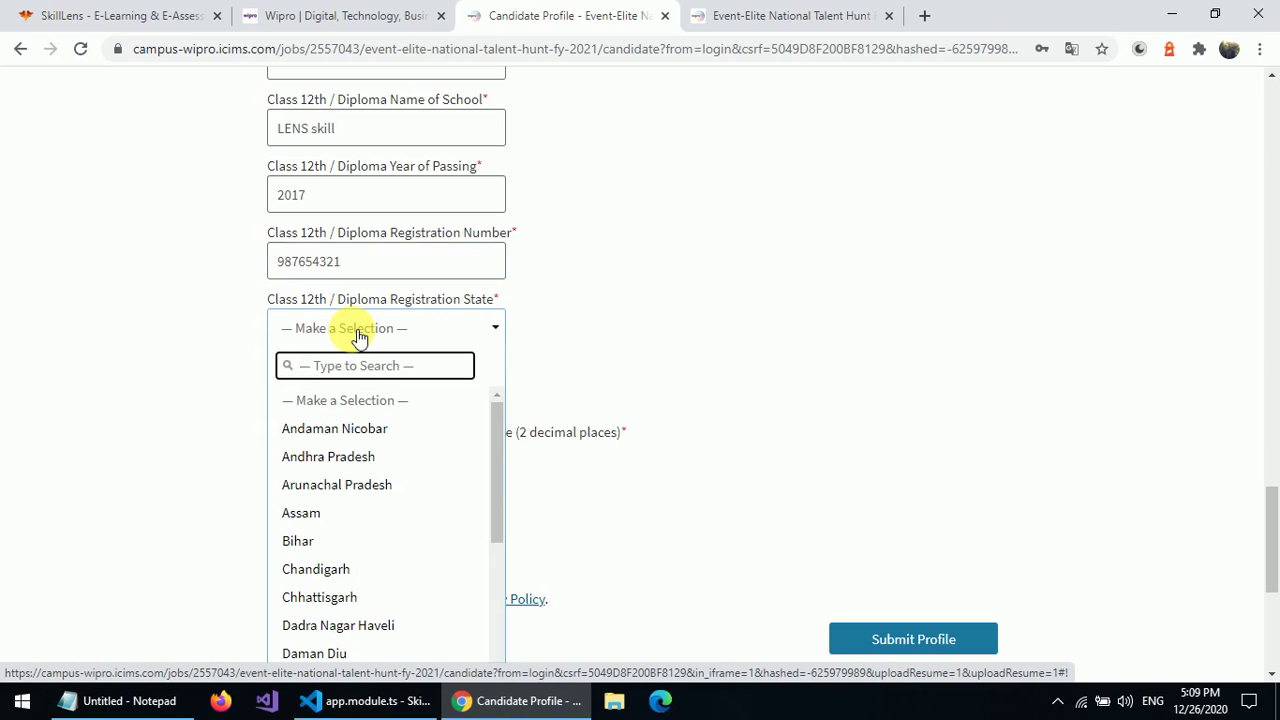
{"action": "type", "text": "te"}
{"action": "left_click", "coordinate": [320, 427]}
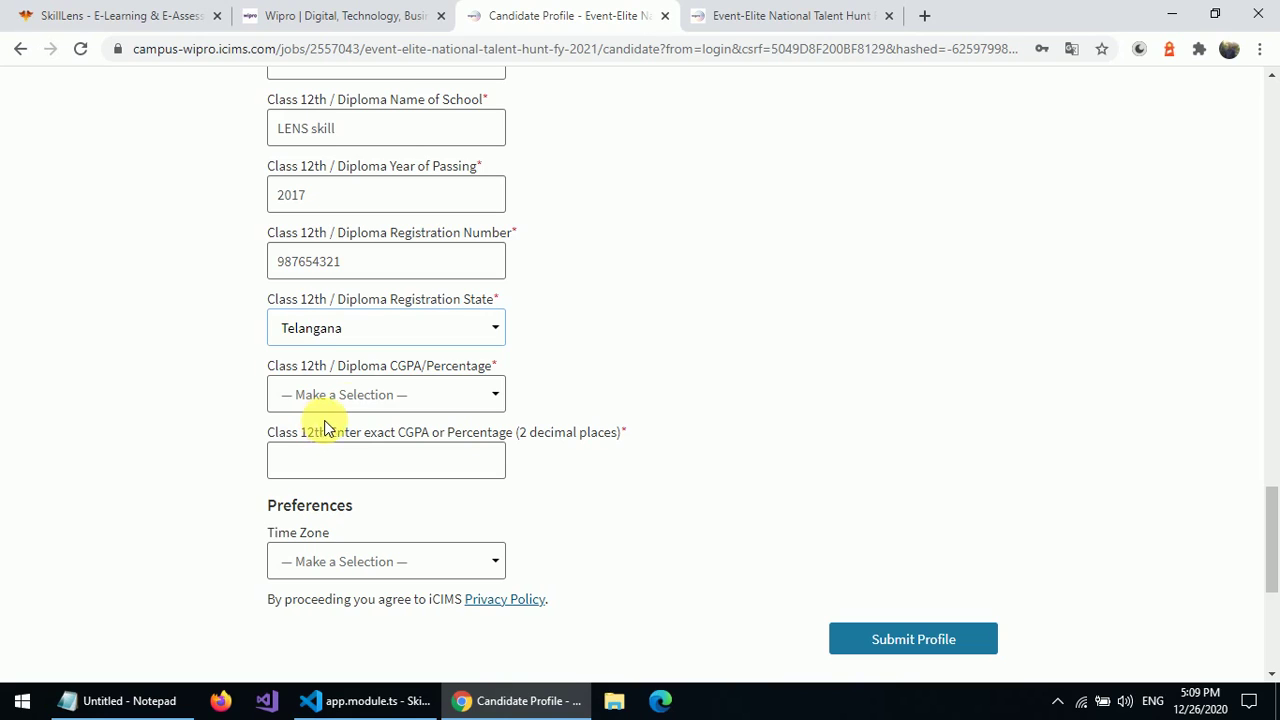
{"action": "left_click", "coordinate": [363, 396]}
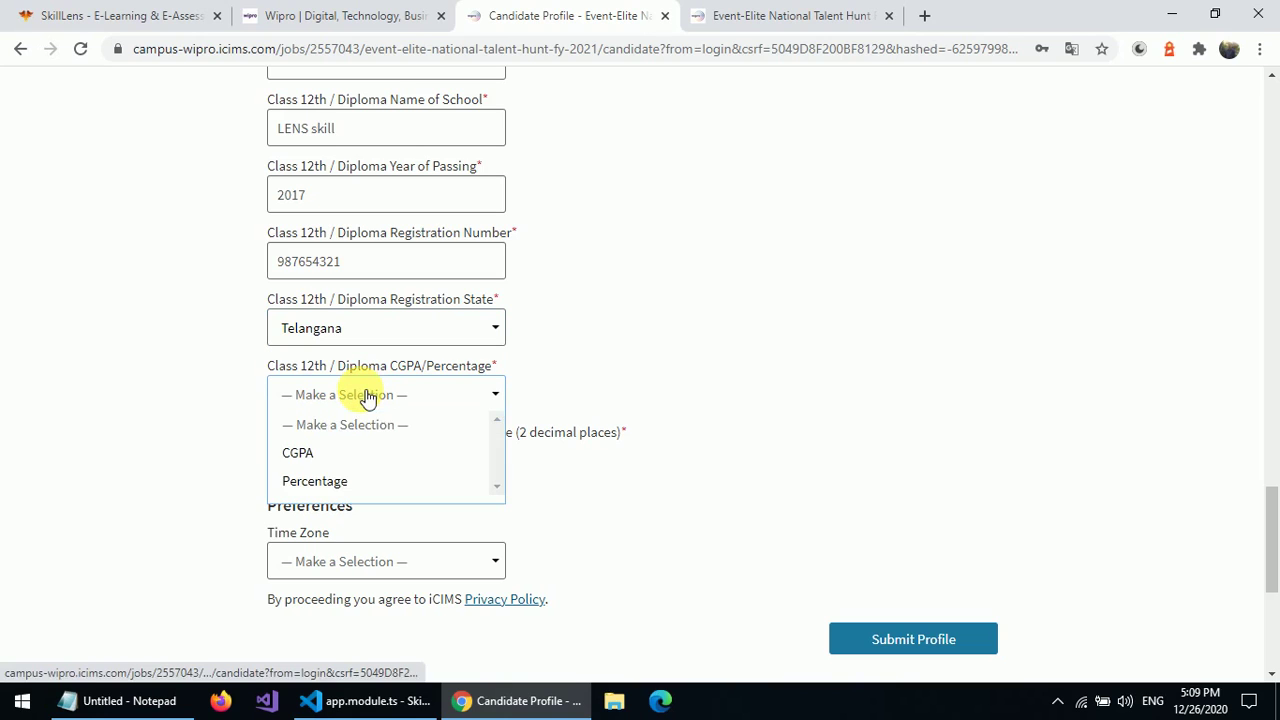
{"action": "left_click", "coordinate": [310, 453]}
{"action": "left_click", "coordinate": [318, 461]}
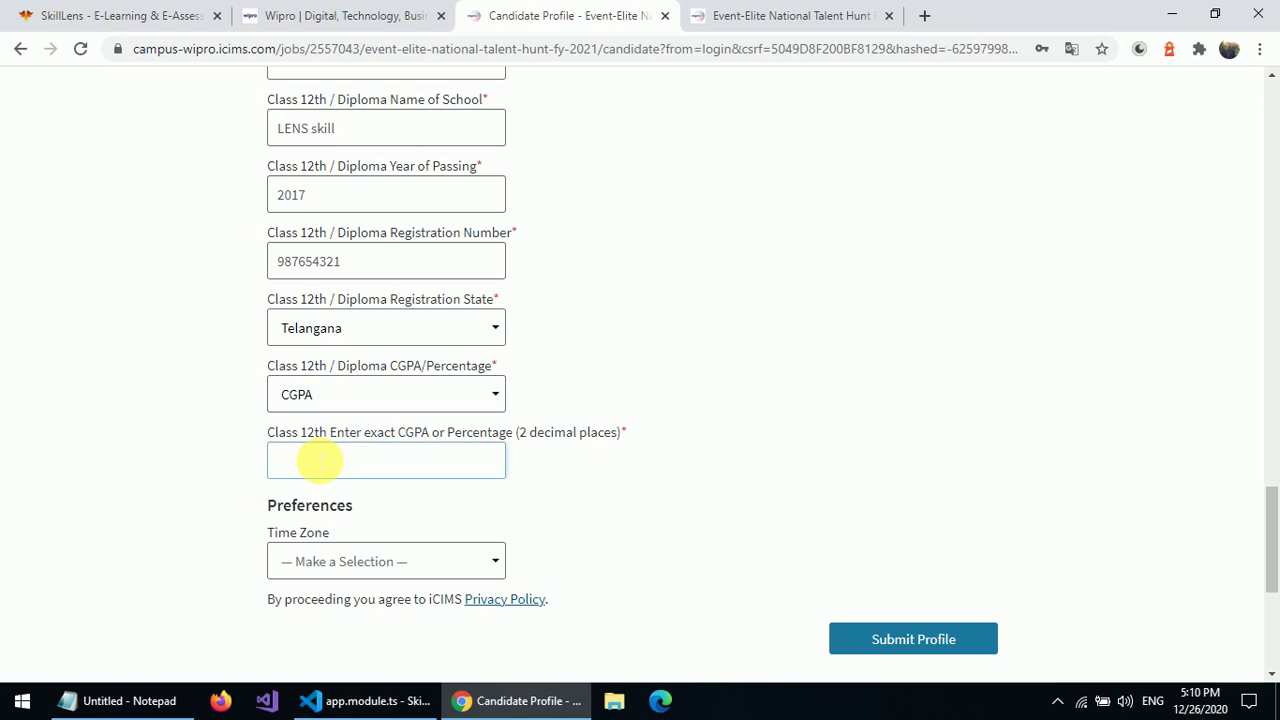
{"action": "type", "text": "9.8"}
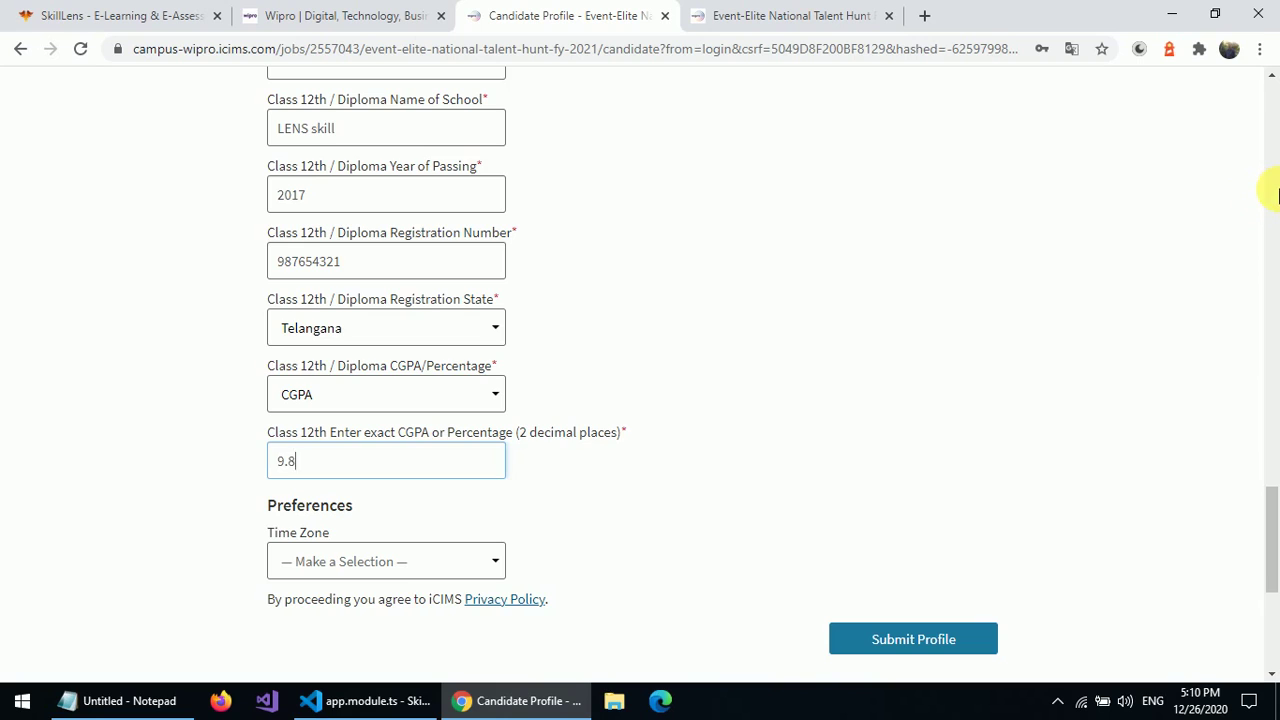
{"action": "left_click", "coordinate": [1272, 194]}
- Review the Addresses and Education sections, then submit the candidate profile
{"action": "left_click", "coordinate": [1272, 135]}
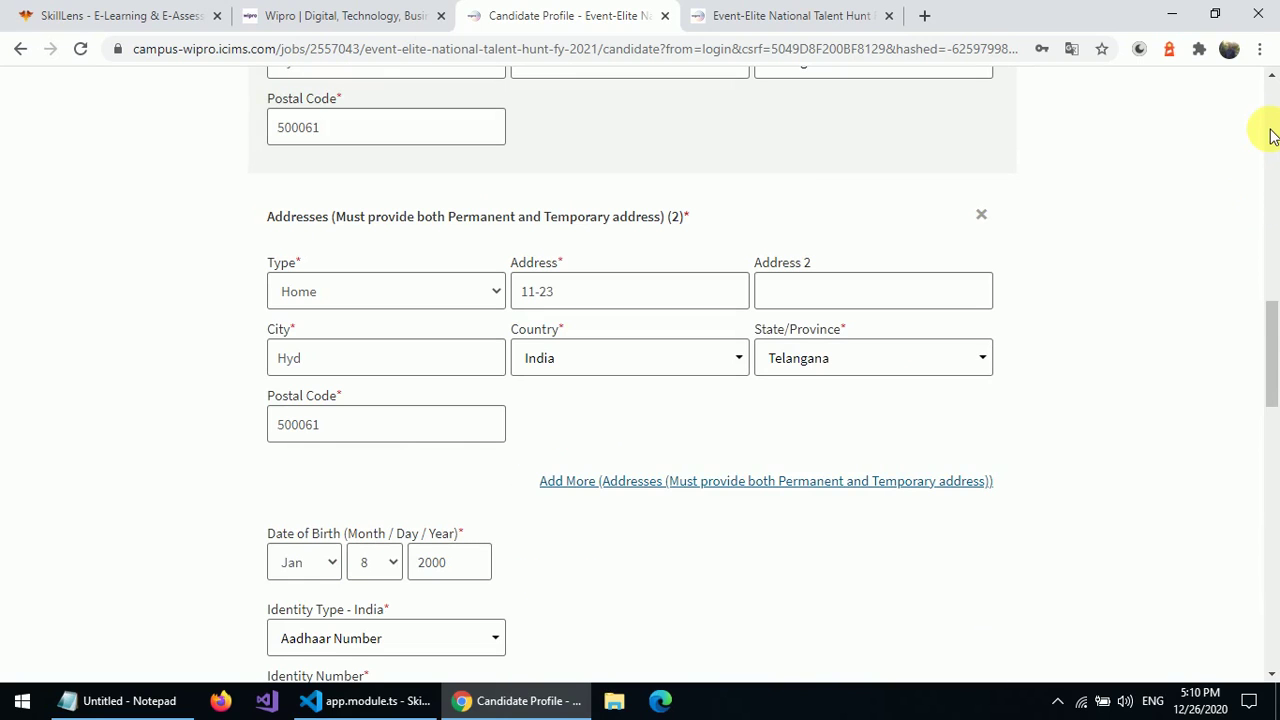
{"action": "left_click", "coordinate": [1274, 558]}
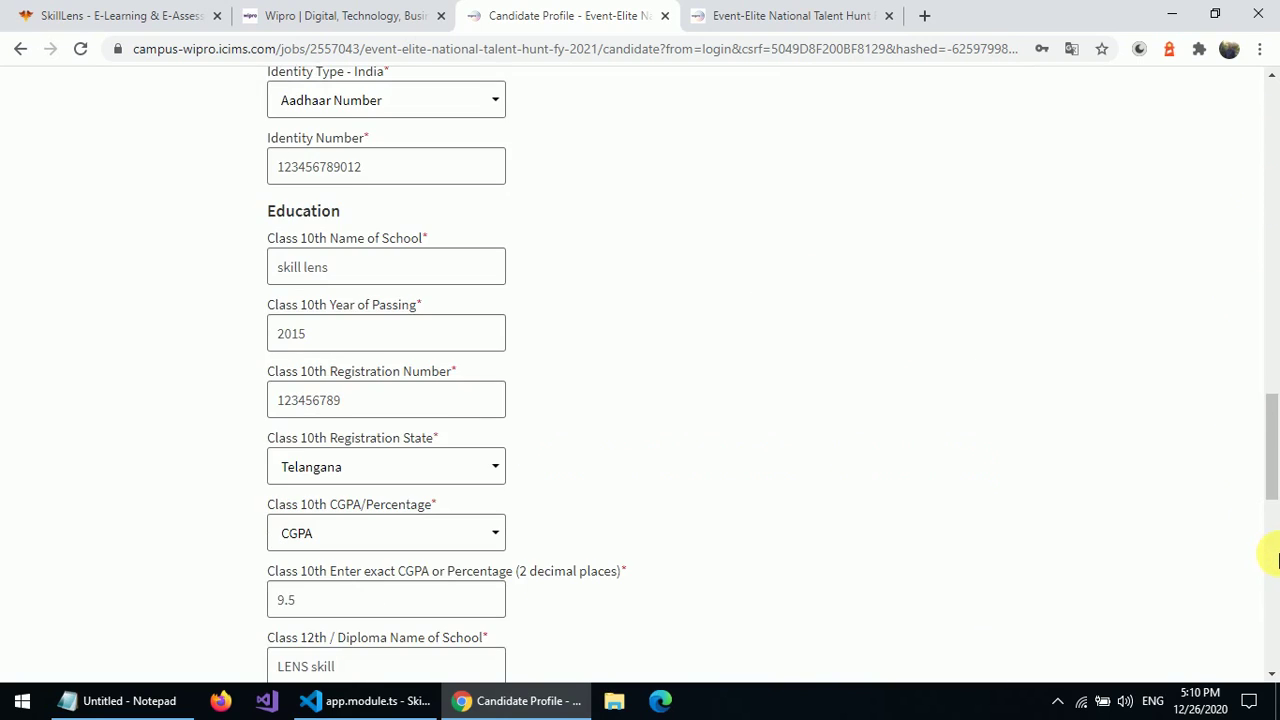
{"action": "left_click", "coordinate": [1271, 609]}
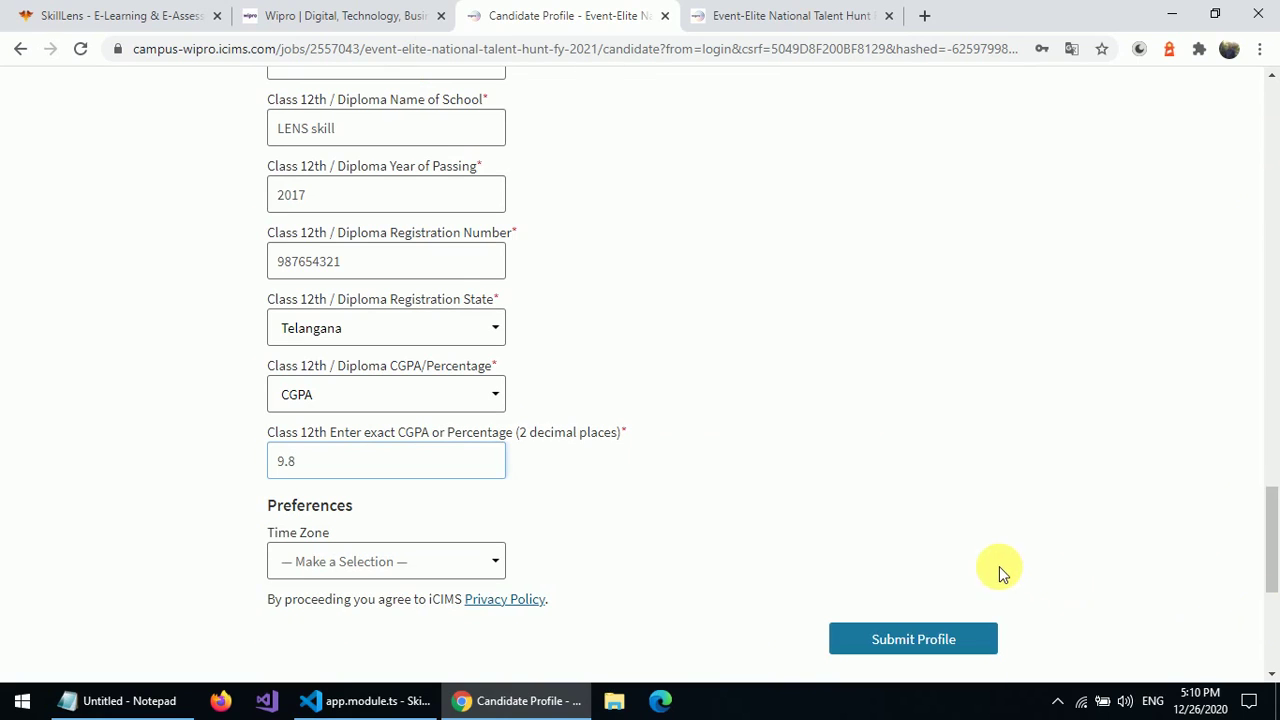
{"action": "left_click", "coordinate": [879, 641]}
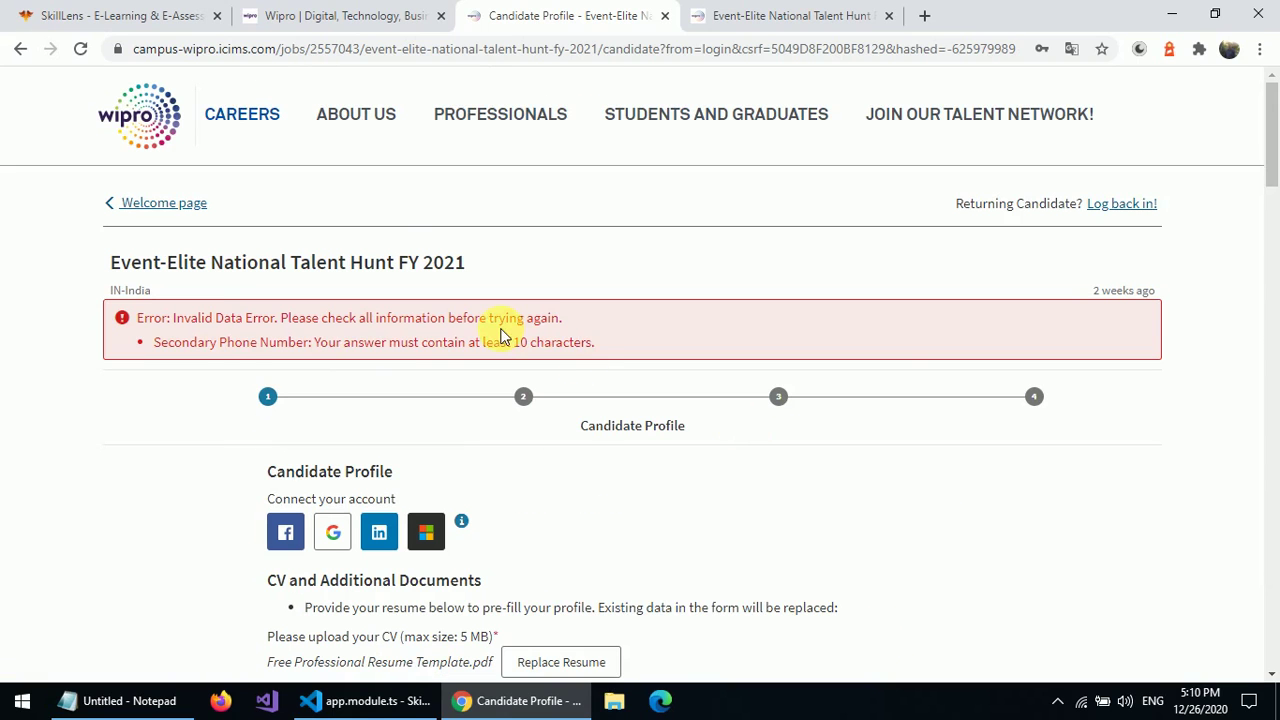
- Read the too-short secondary phone number error and scroll down to that field
{"action": "mouse_move", "coordinate": [500, 342]}
{"action": "left_mouse_down"}
{"action": "mouse_move", "coordinate": [405, 343]}
{"action": "mouse_move", "coordinate": [486, 344]}
{"action": "left_mouse_up"}
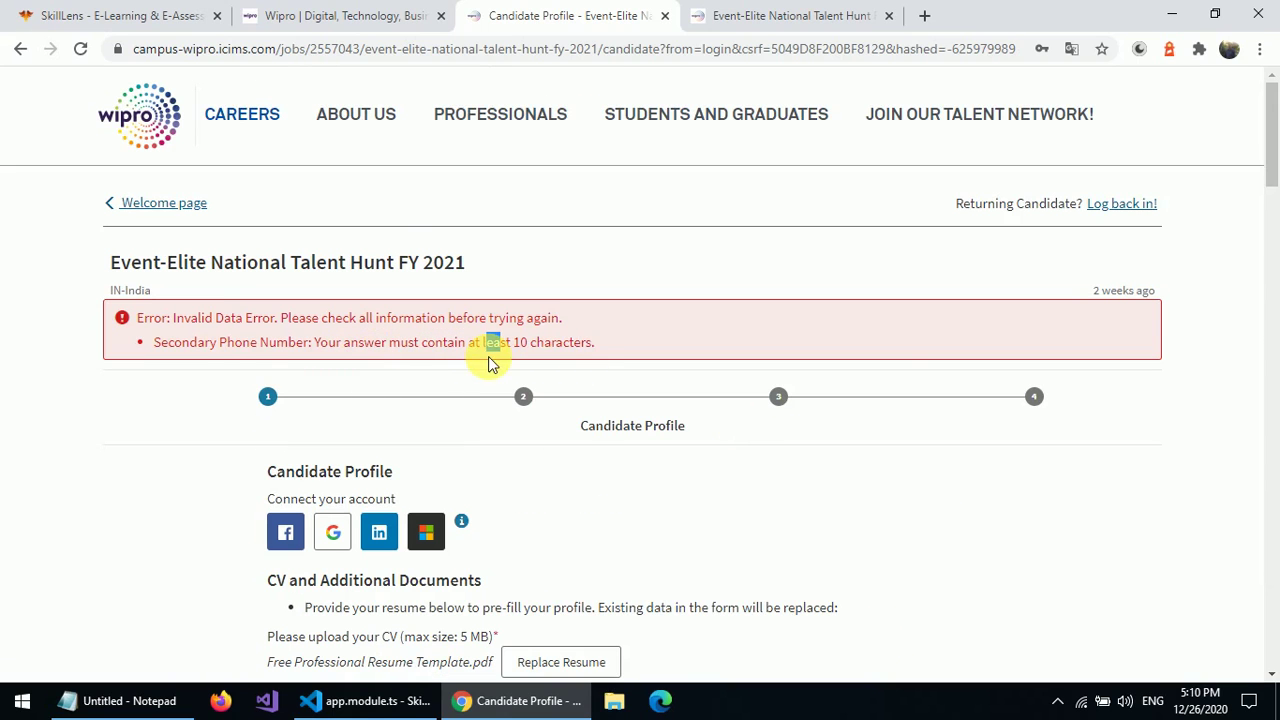
{"action": "left_click", "coordinate": [598, 318]}
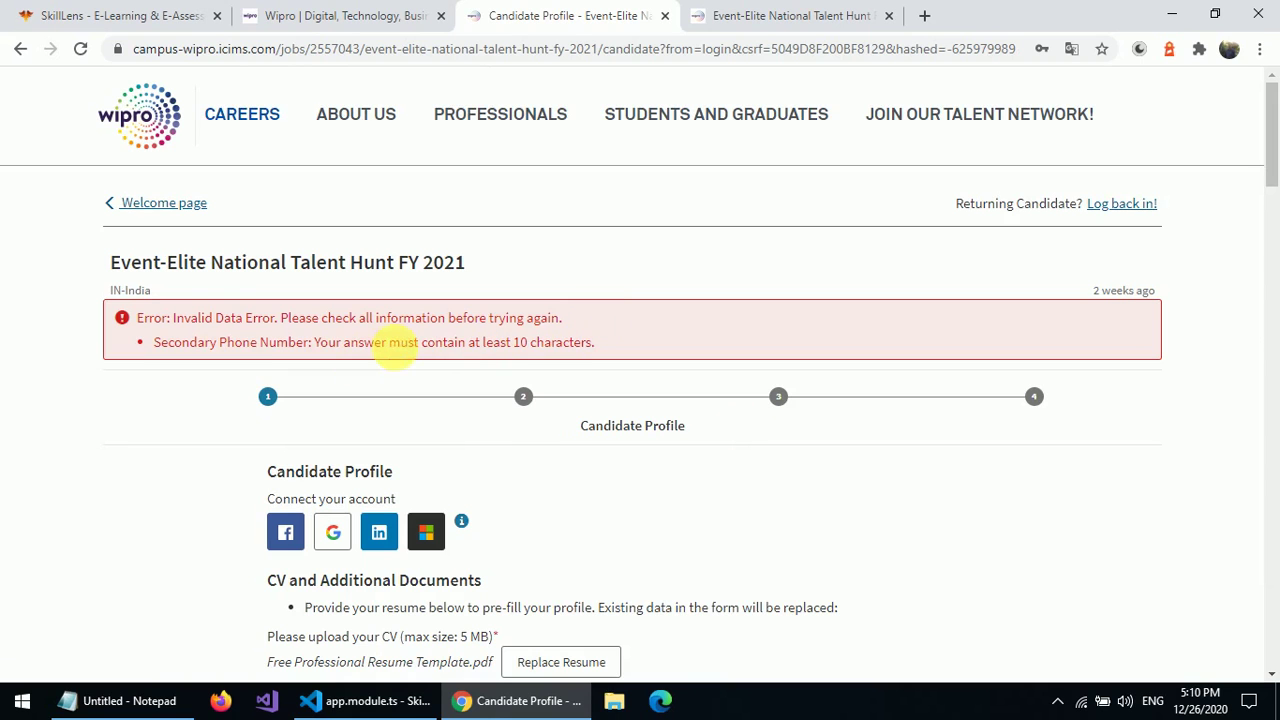
{"action": "scroll", "coordinate": [489, 477], "scroll_direction": "down", "scroll_amount": 2}
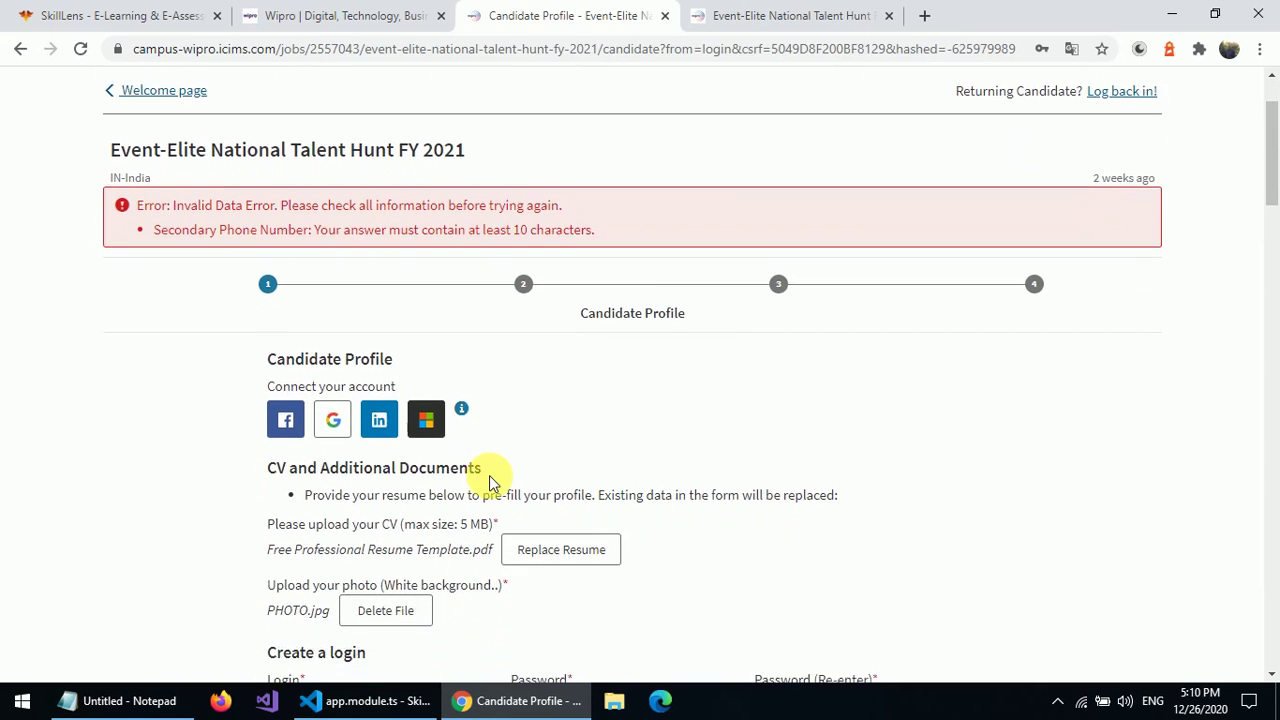
{"action": "scroll", "coordinate": [489, 477], "scroll_direction": "down", "scroll_amount": 5}
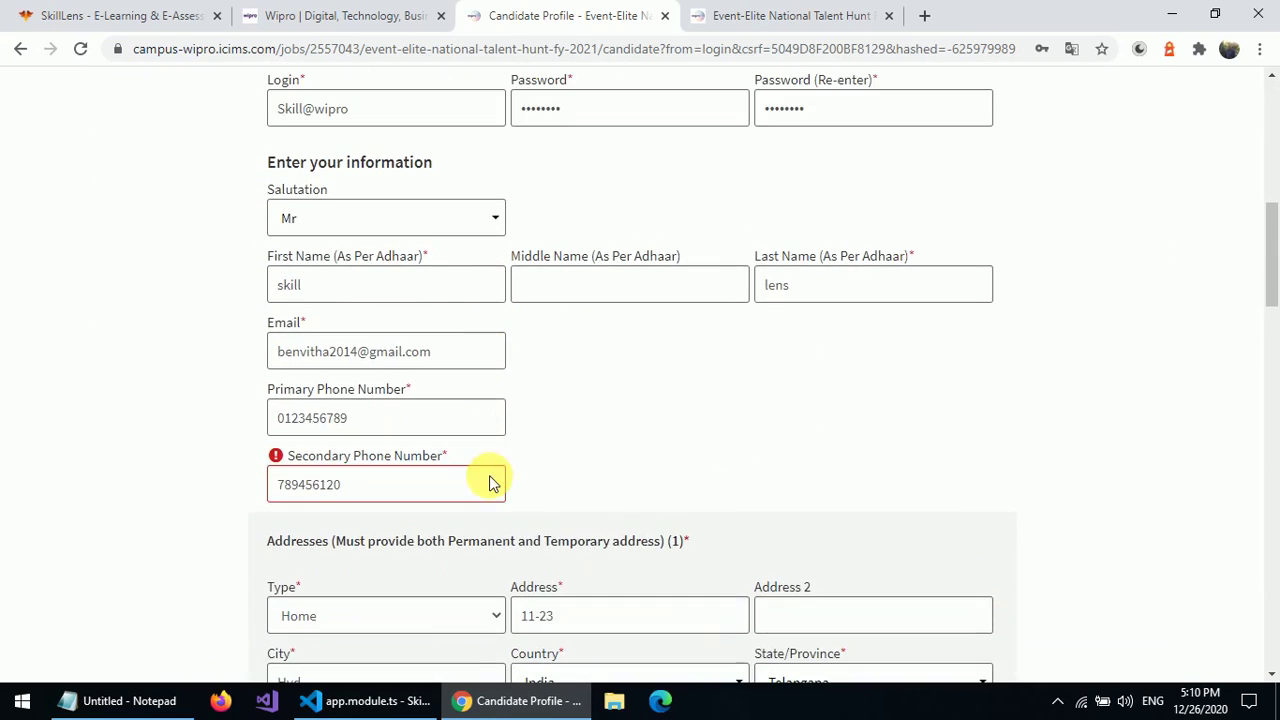
- Replace the primary phone number with a new ten-digit number
{"action": "left_click", "coordinate": [415, 424]}
{"action": "key", "text": "BackSpace"}
{"action": "key", "text": "BackSpace"}
{"action": "key", "text": "BackSpace"}
{"action": "key", "text": "BackSpace"}
{"action": "key", "text": "BackSpace"}
{"action": "key", "text": "BackSpace"}
{"action": "key", "text": "BackSpace"}
{"action": "key", "text": "BackSpace"}
{"action": "key", "text": "BackSpace"}
{"action": "key", "text": "BackSpace"}
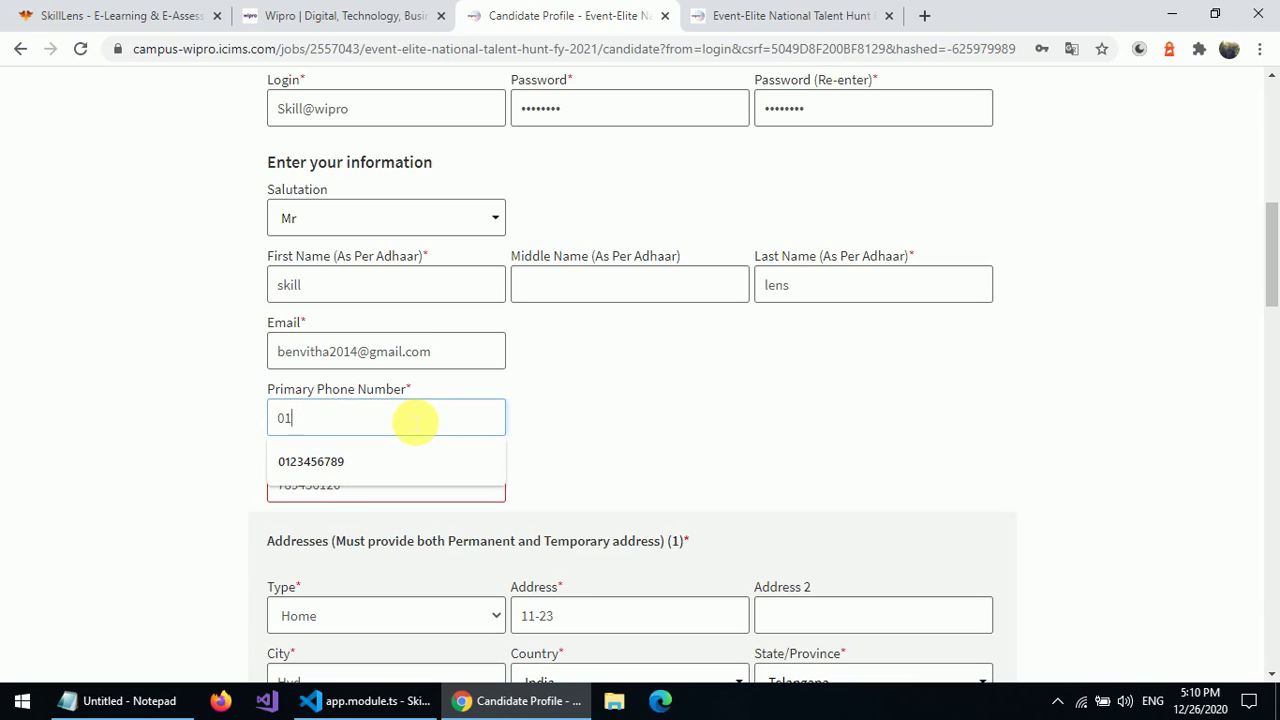
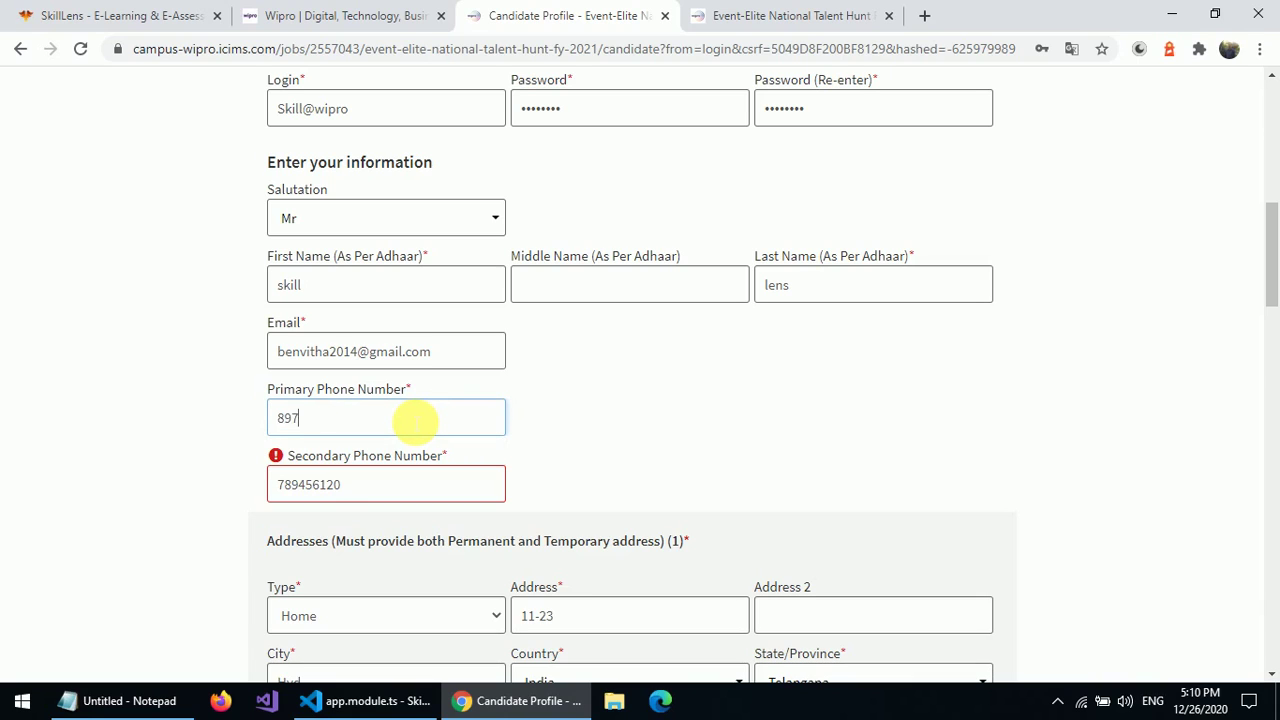
- Append the missing final digit 0 to the secondary phone number
{"action": "left_click", "coordinate": [371, 499]}
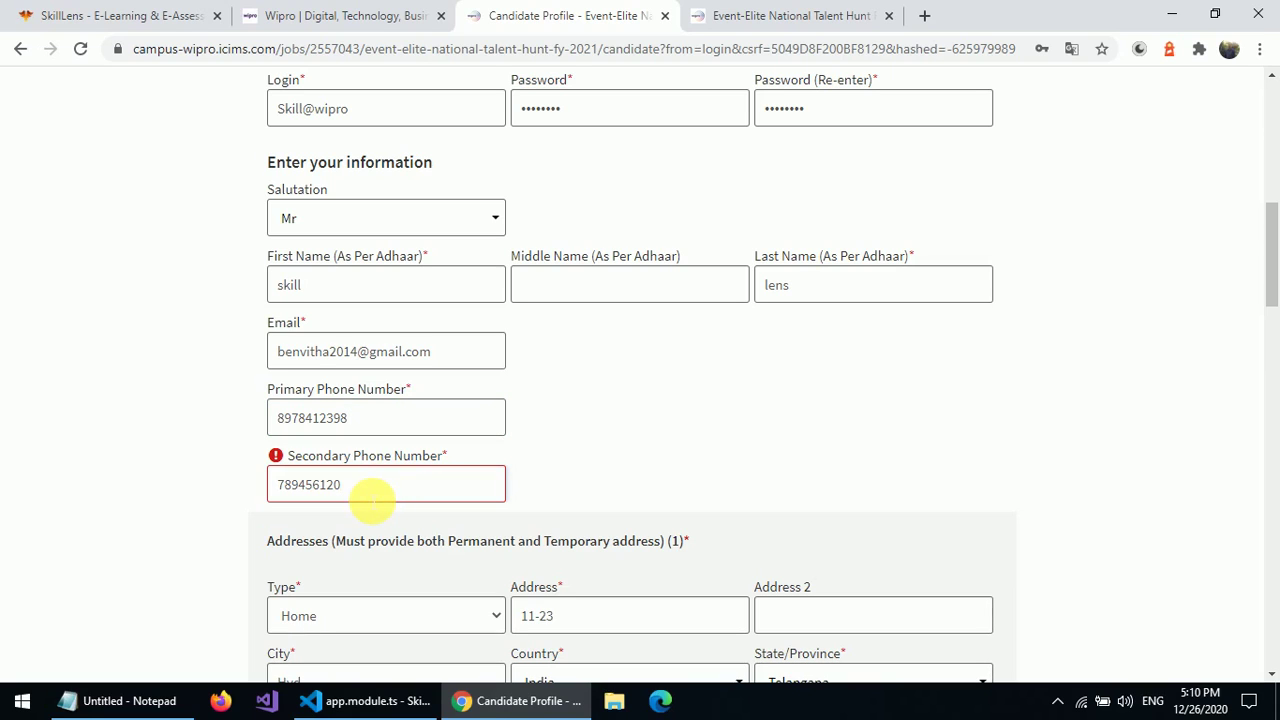
{"action": "type", "text": "0"}
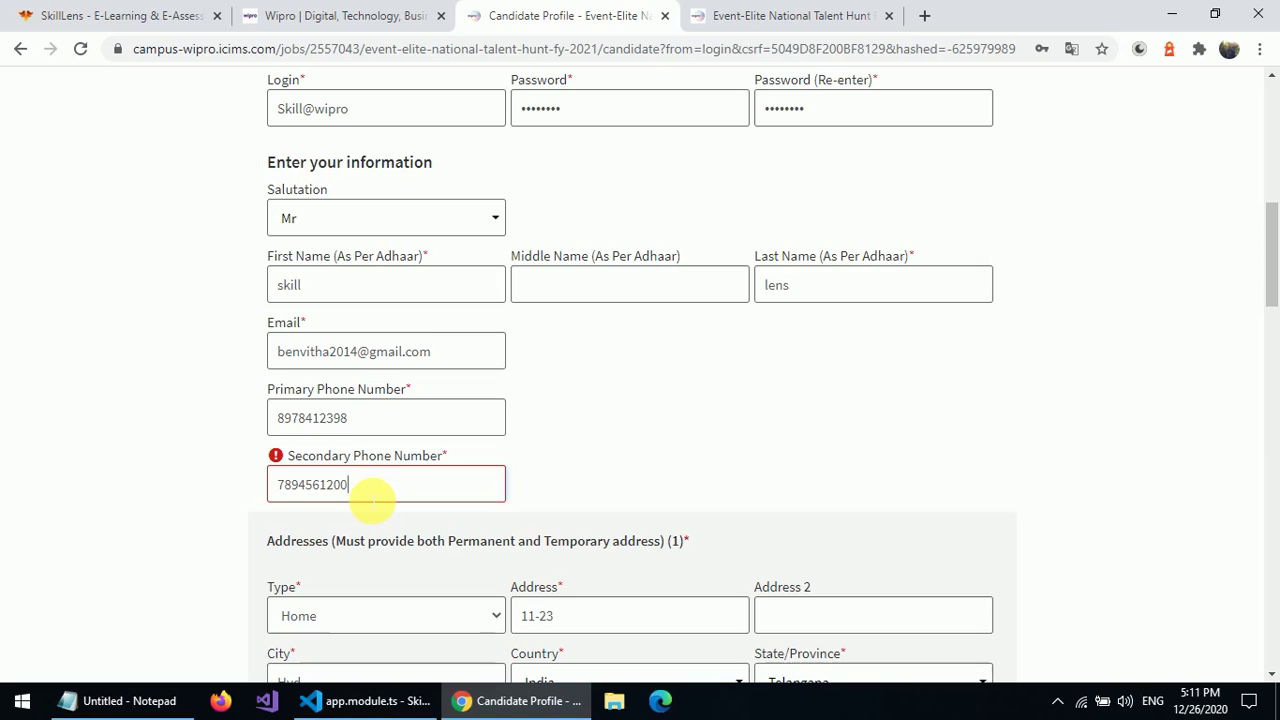
{"action": "key", "text": "BackSpace"}
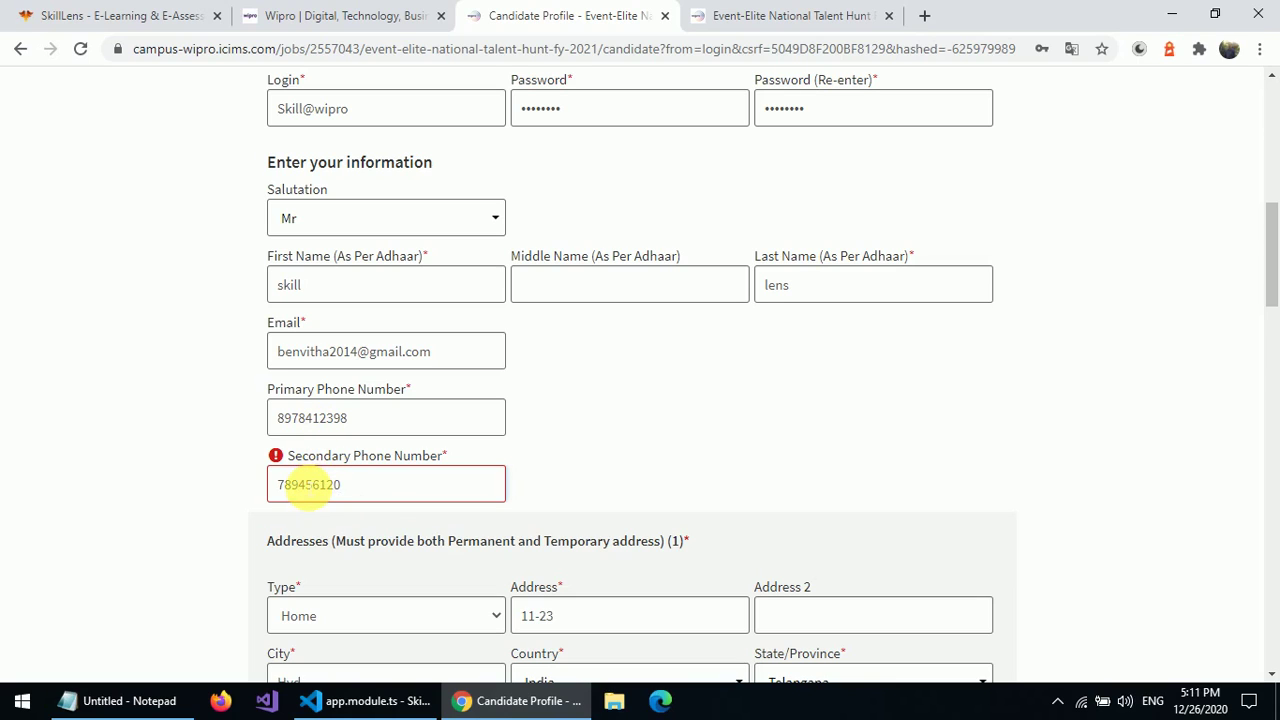
{"action": "type", "text": "0"}
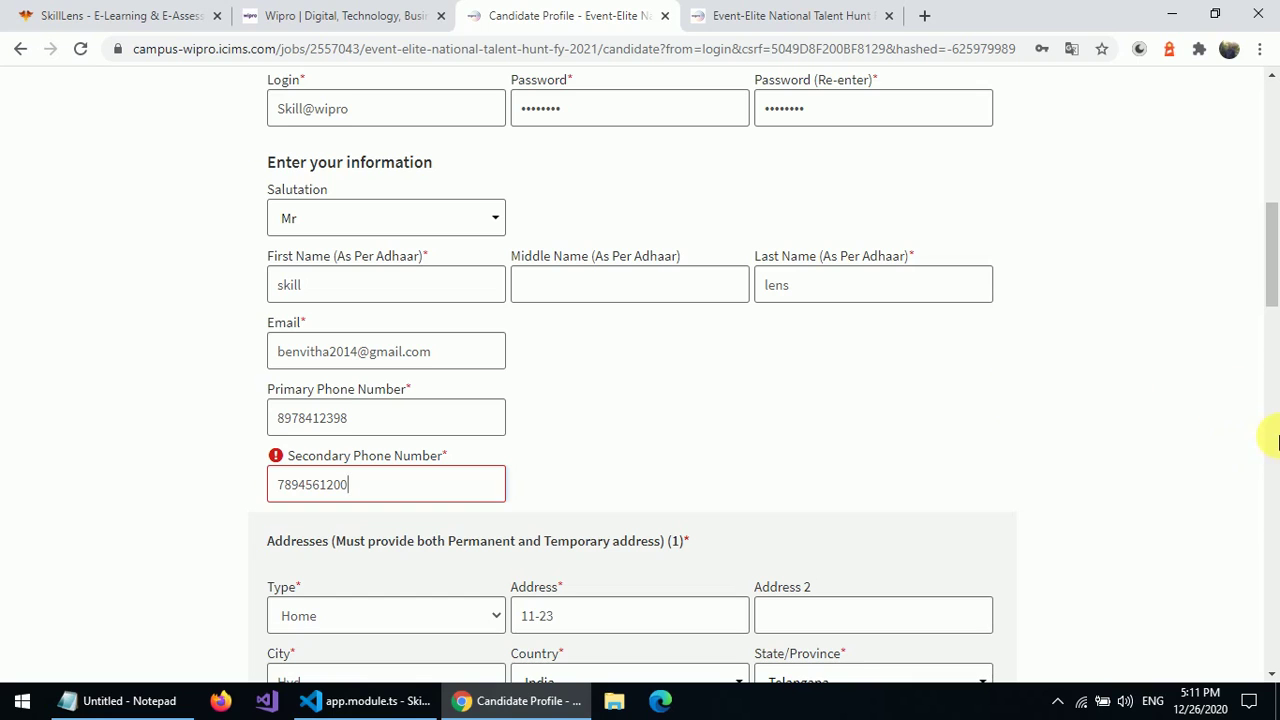
{"action": "left_click", "coordinate": [1271, 468]}
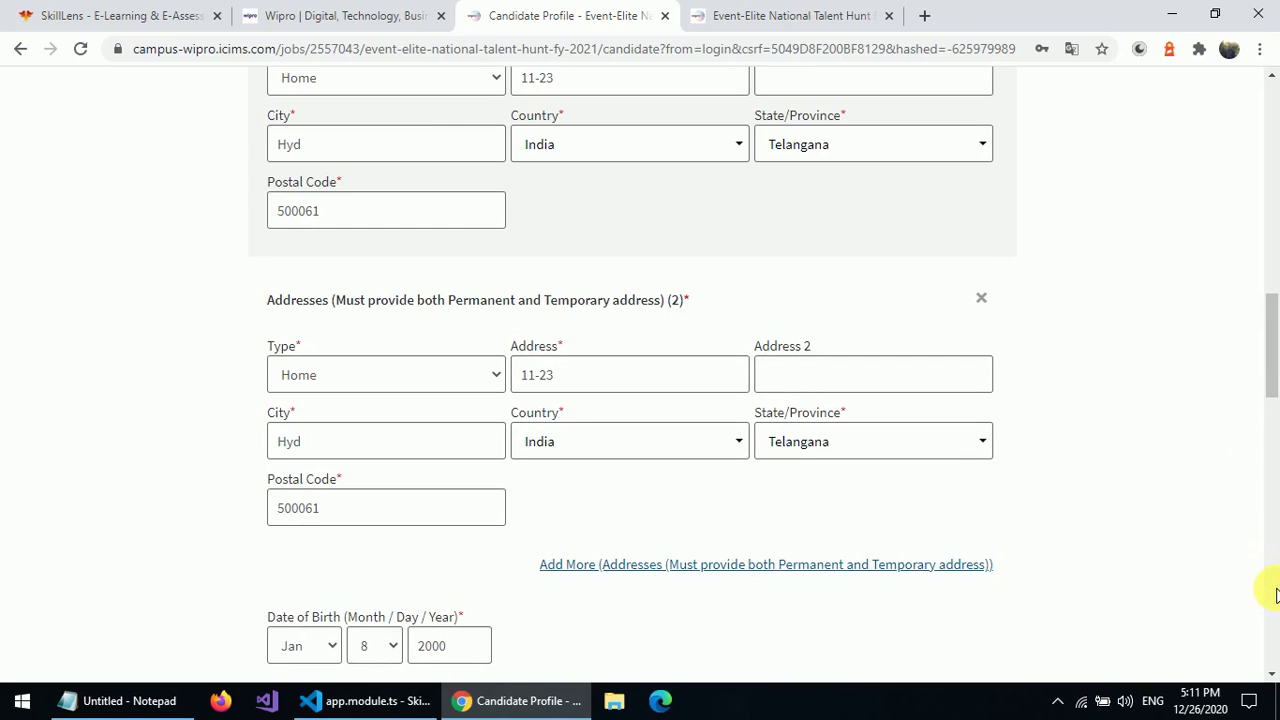
{"action": "left_click", "coordinate": [1275, 595]}
{"action": "left_click", "coordinate": [1275, 595]}
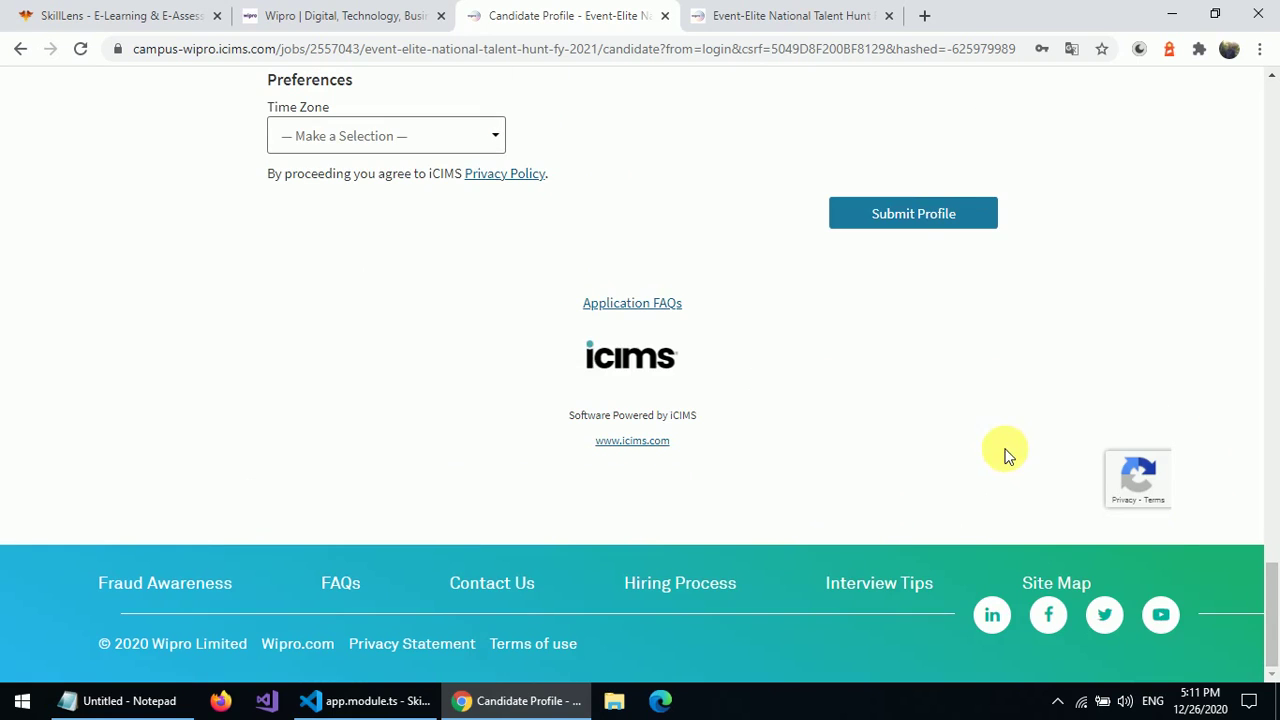
- Resubmit the profile and scroll to the top of the Candidate Questions page
{"action": "left_click", "coordinate": [918, 210]}
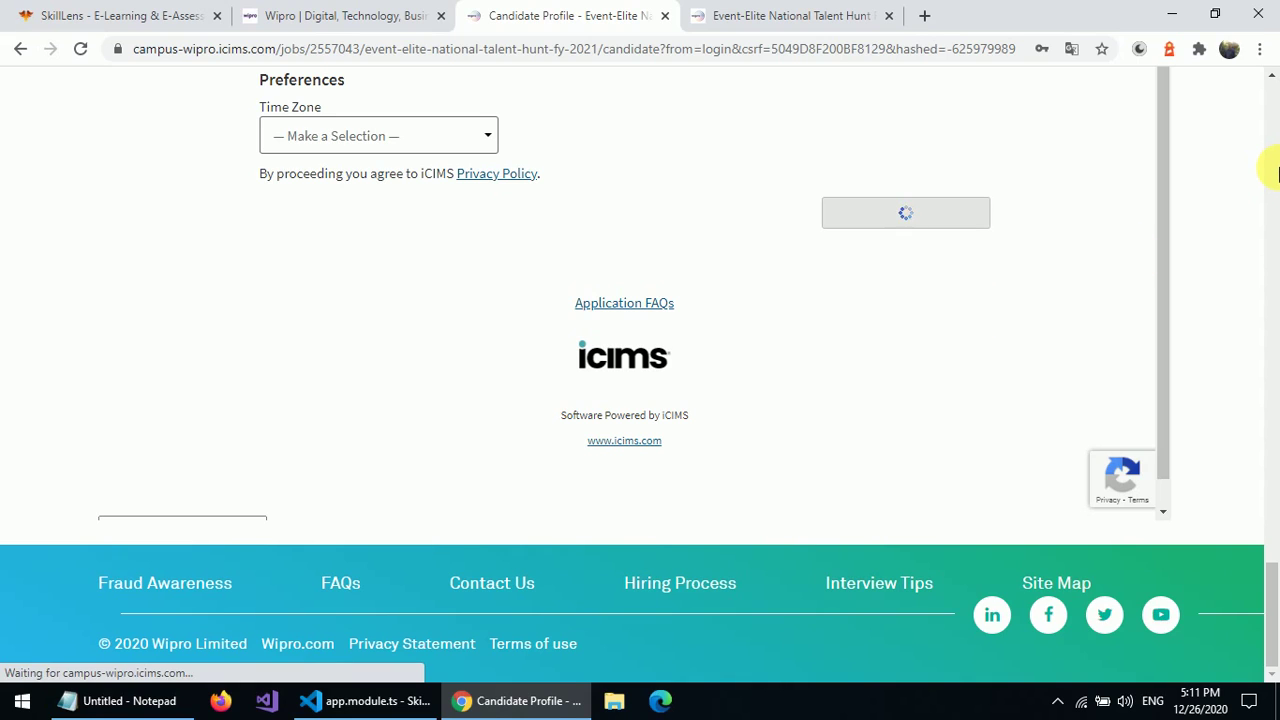
{"action": "scroll", "coordinate": [1277, 172], "scroll_direction": "up", "scroll_amount": 5}
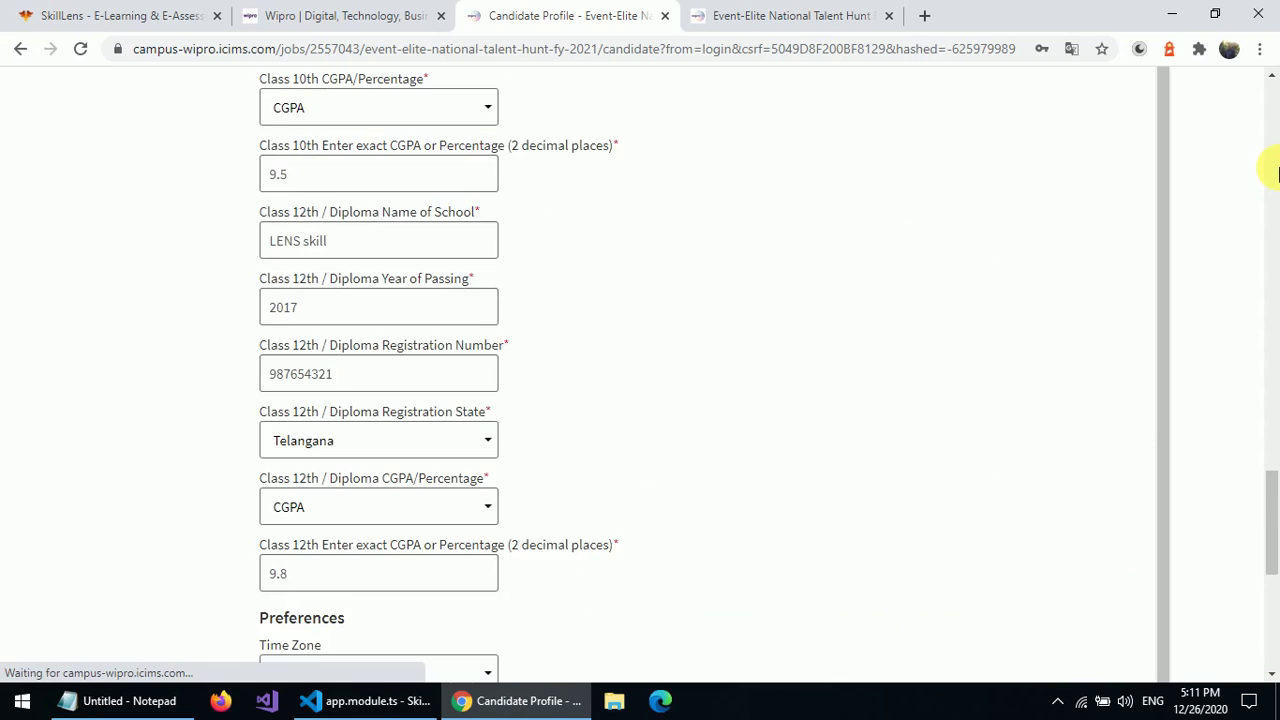
{"action": "scroll", "coordinate": [1277, 172], "scroll_direction": "up", "scroll_amount": 10}
{"action": "scroll", "coordinate": [1277, 172], "scroll_direction": "up", "scroll_amount": 5}
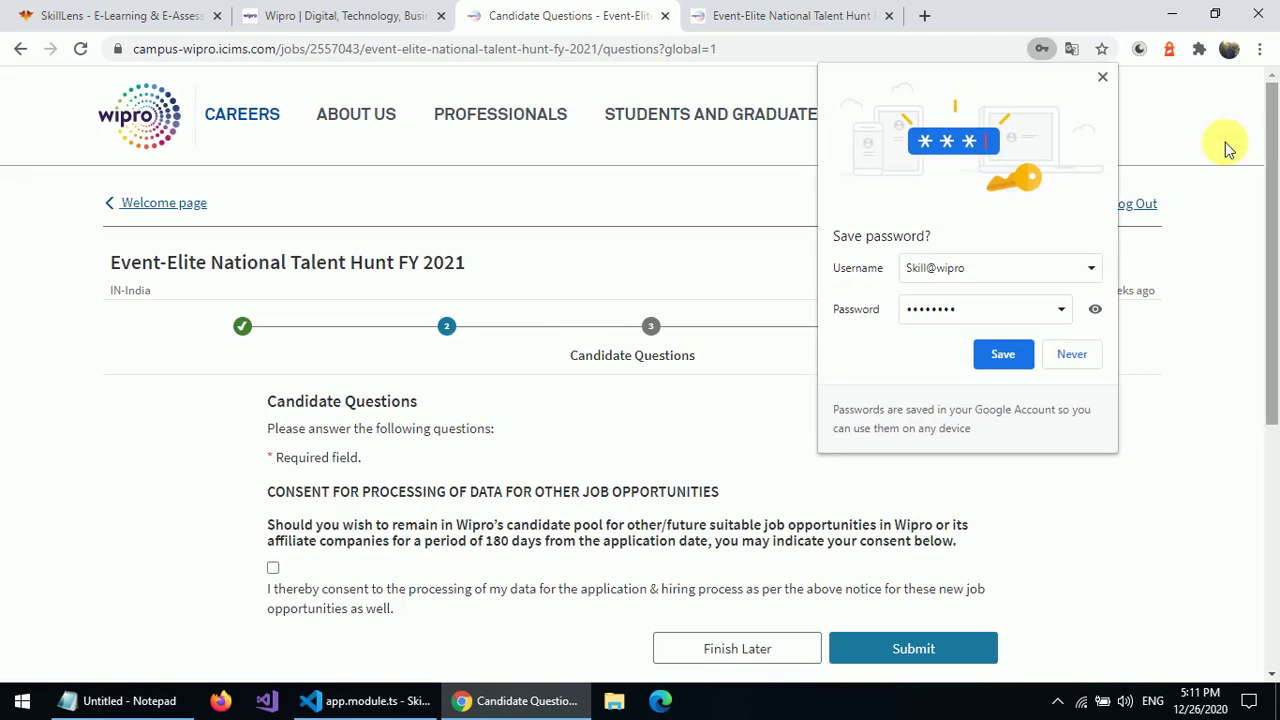
- Choose Never on the save-password prompt, give data-processing consent, and submit the questions
{"action": "left_click", "coordinate": [1068, 358]}
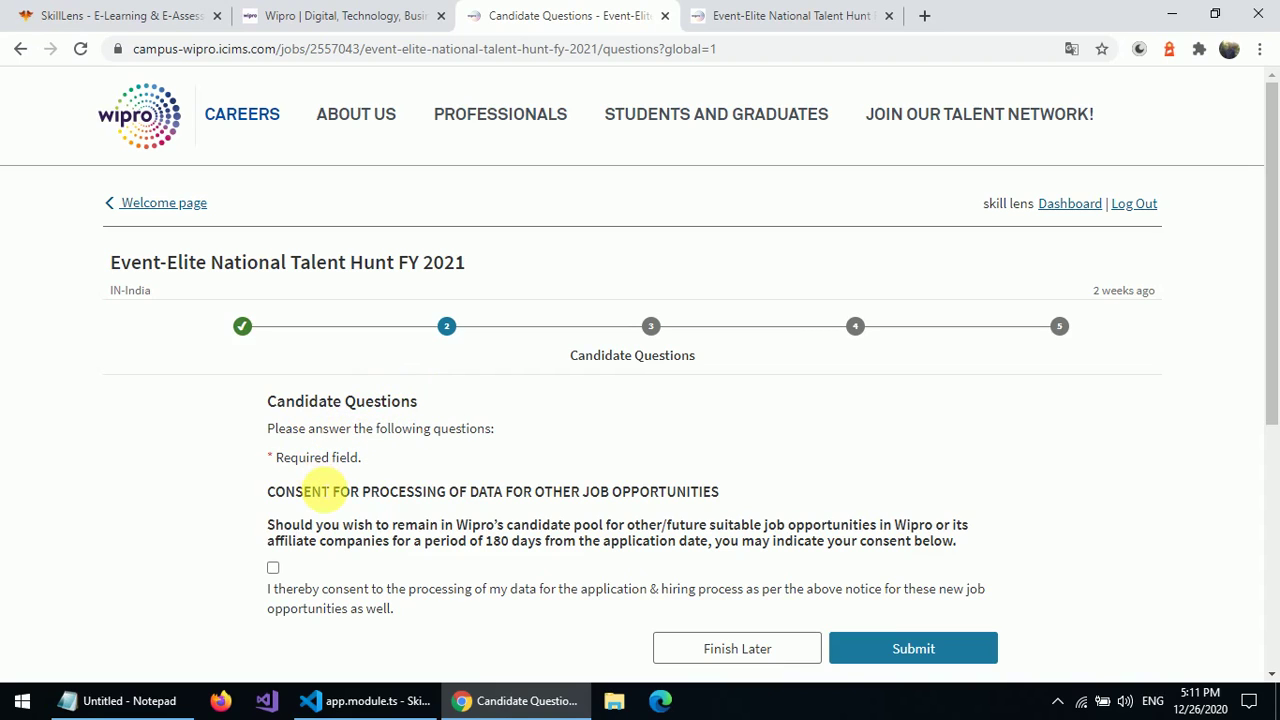
{"action": "left_click", "coordinate": [272, 567]}
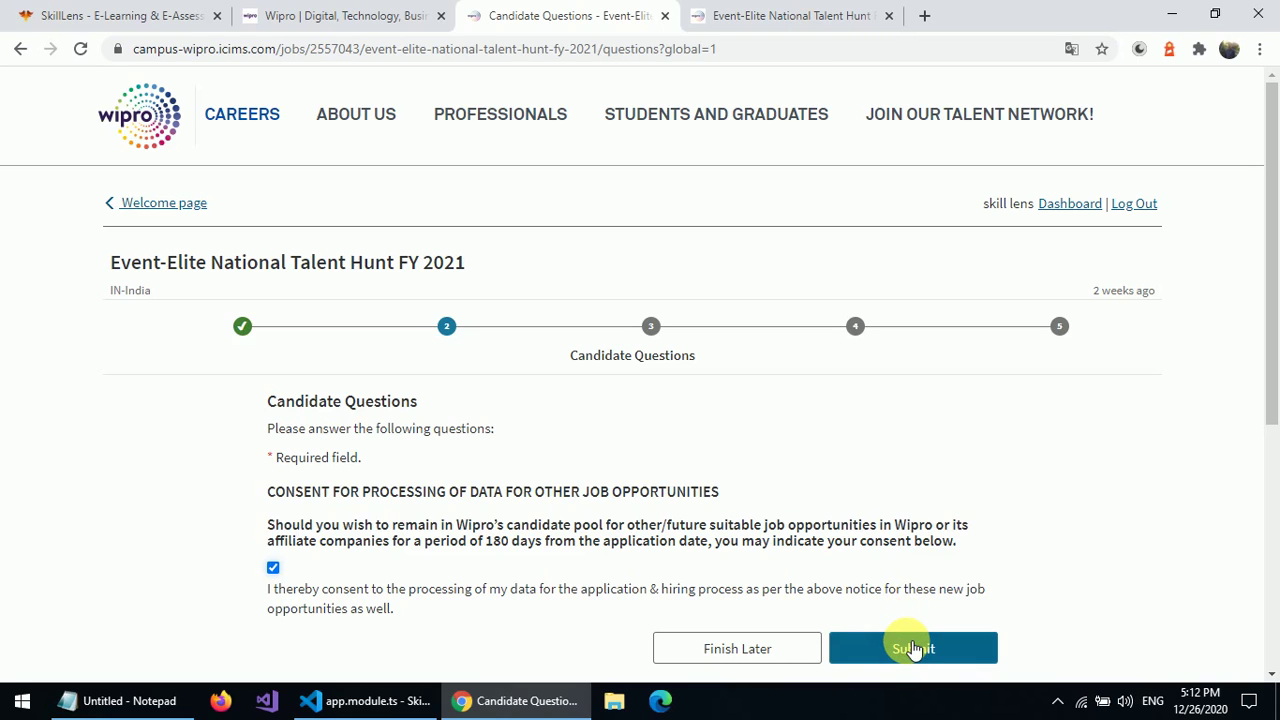
{"action": "left_click", "coordinate": [912, 648]}
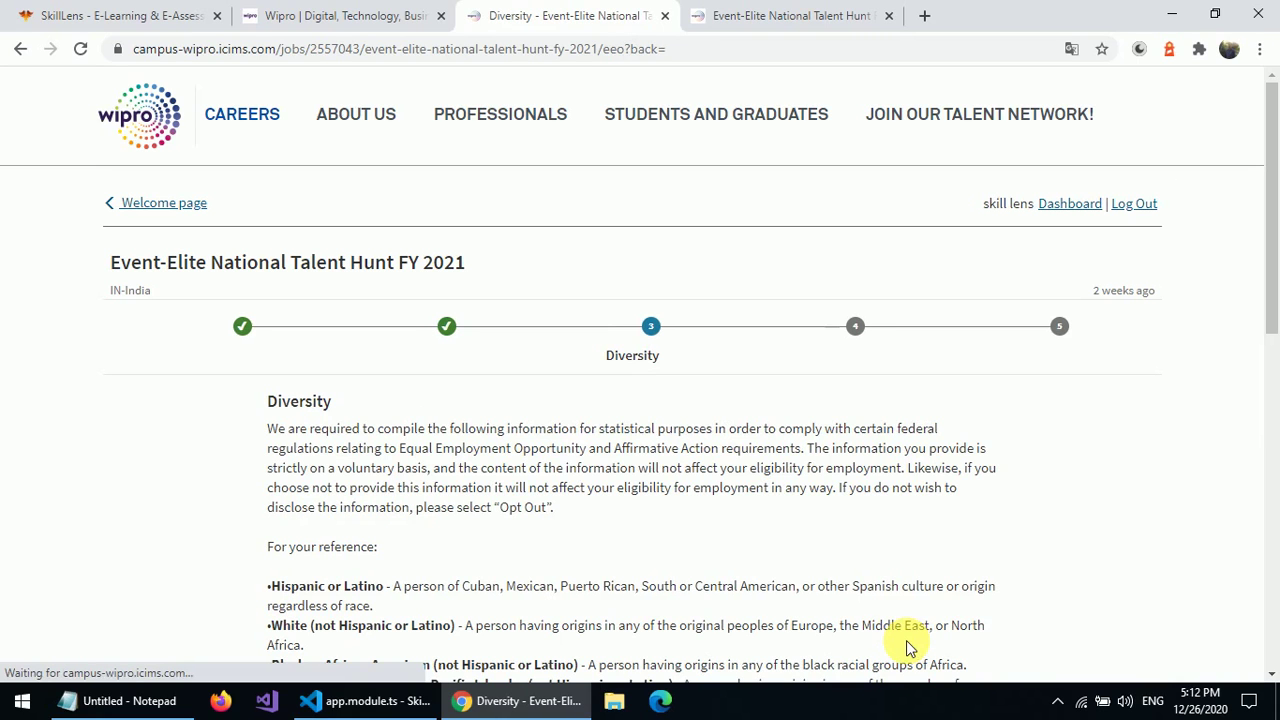
- Set Race to Opt Out and Gender to Male, then submit the Diversity step
{"action": "left_click", "coordinate": [1275, 450]}
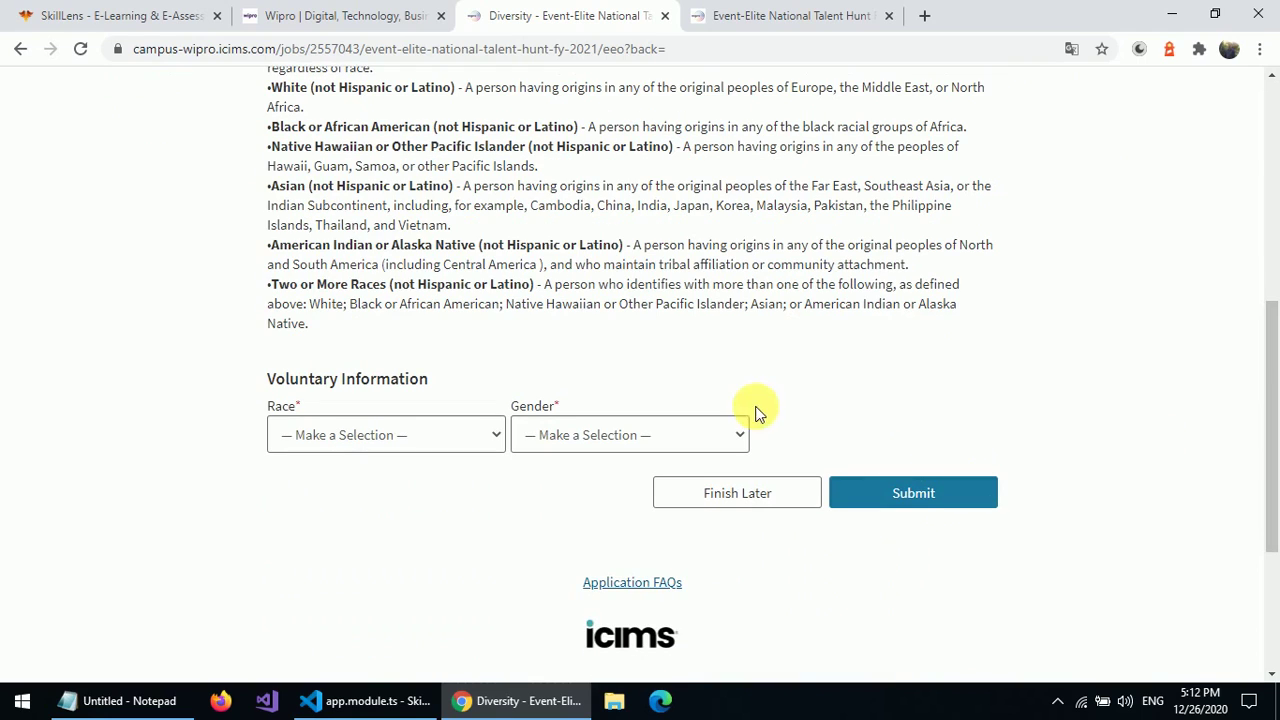
{"action": "left_click", "coordinate": [476, 433]}
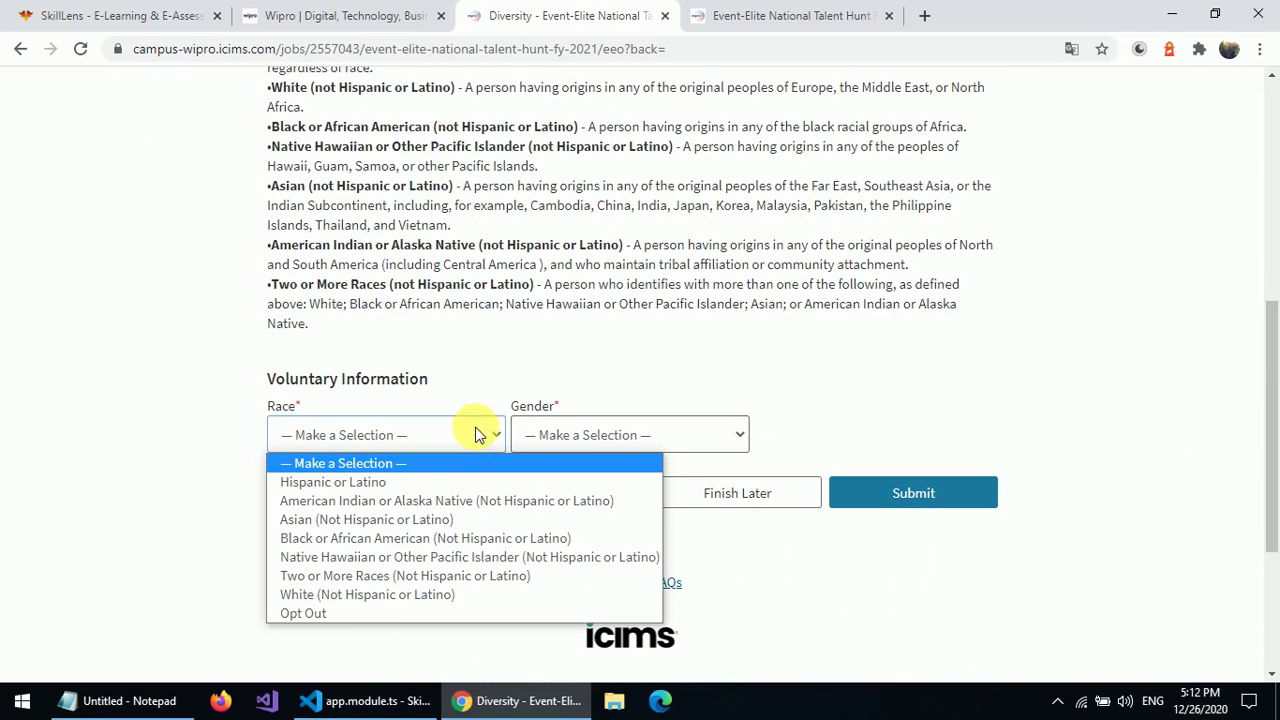
{"action": "left_click", "coordinate": [360, 621]}
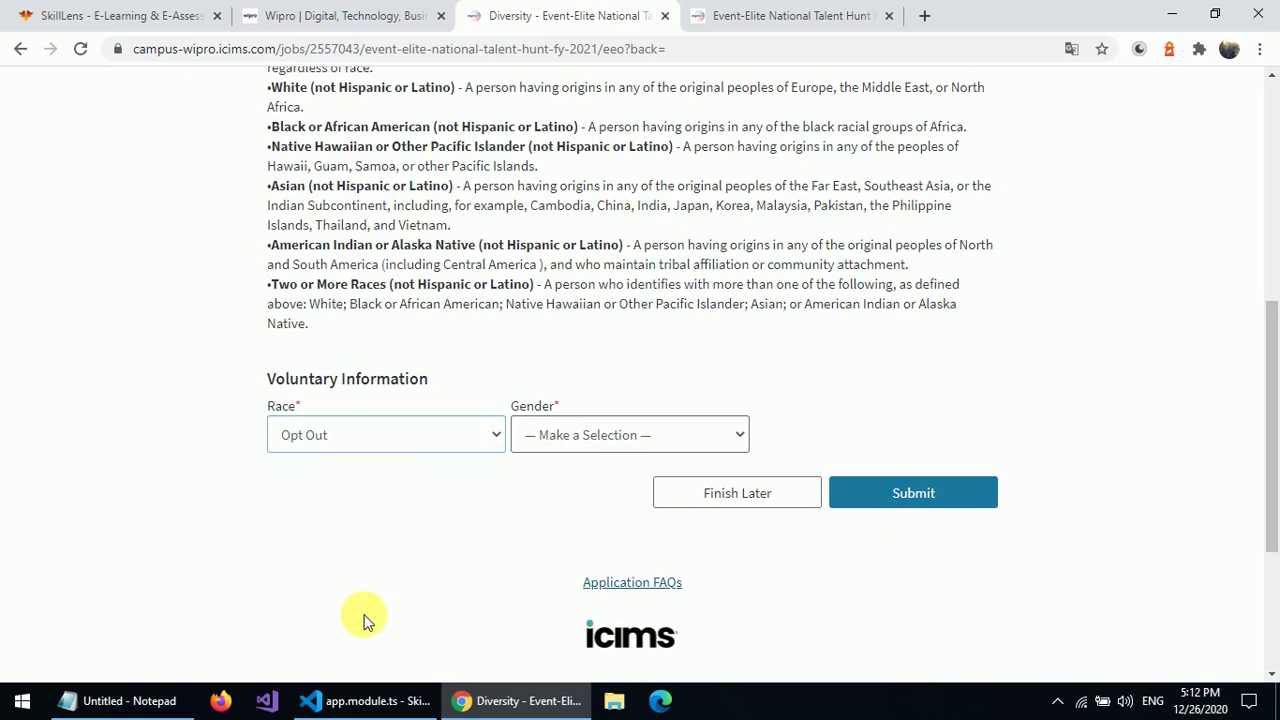
{"action": "left_click", "coordinate": [596, 441]}
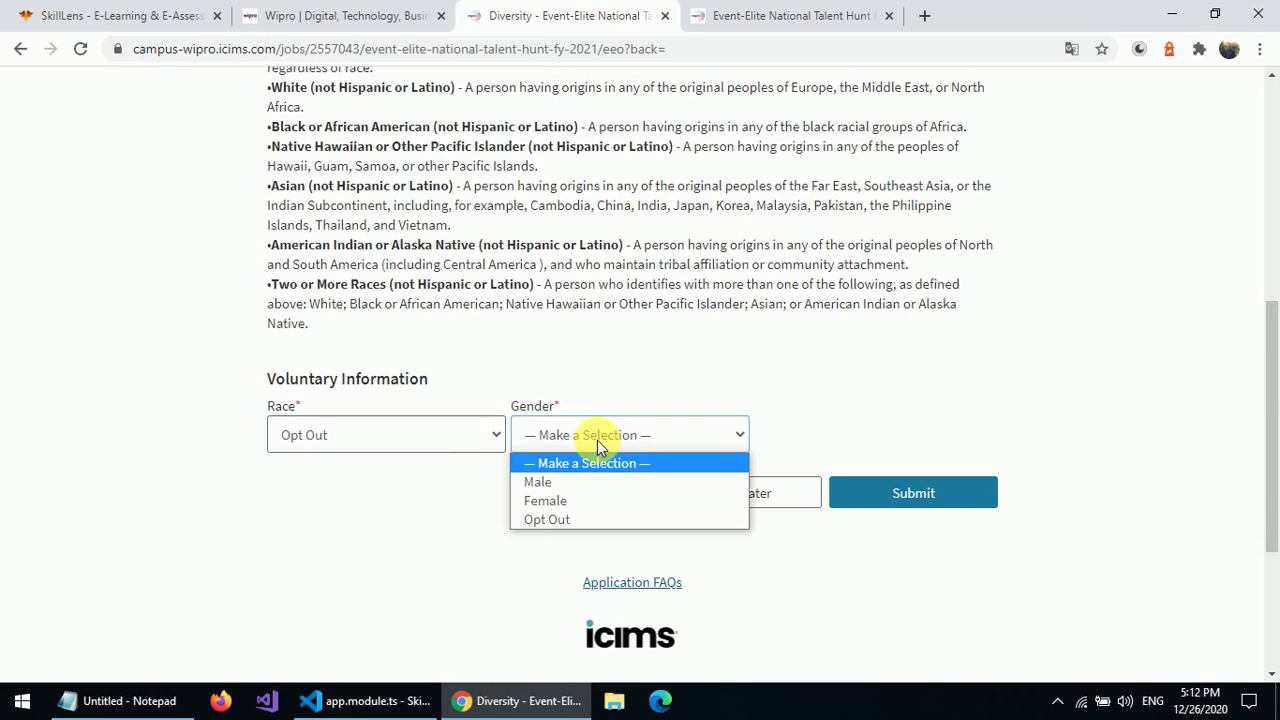
{"action": "left_click", "coordinate": [562, 482]}
{"action": "left_click", "coordinate": [903, 491]}
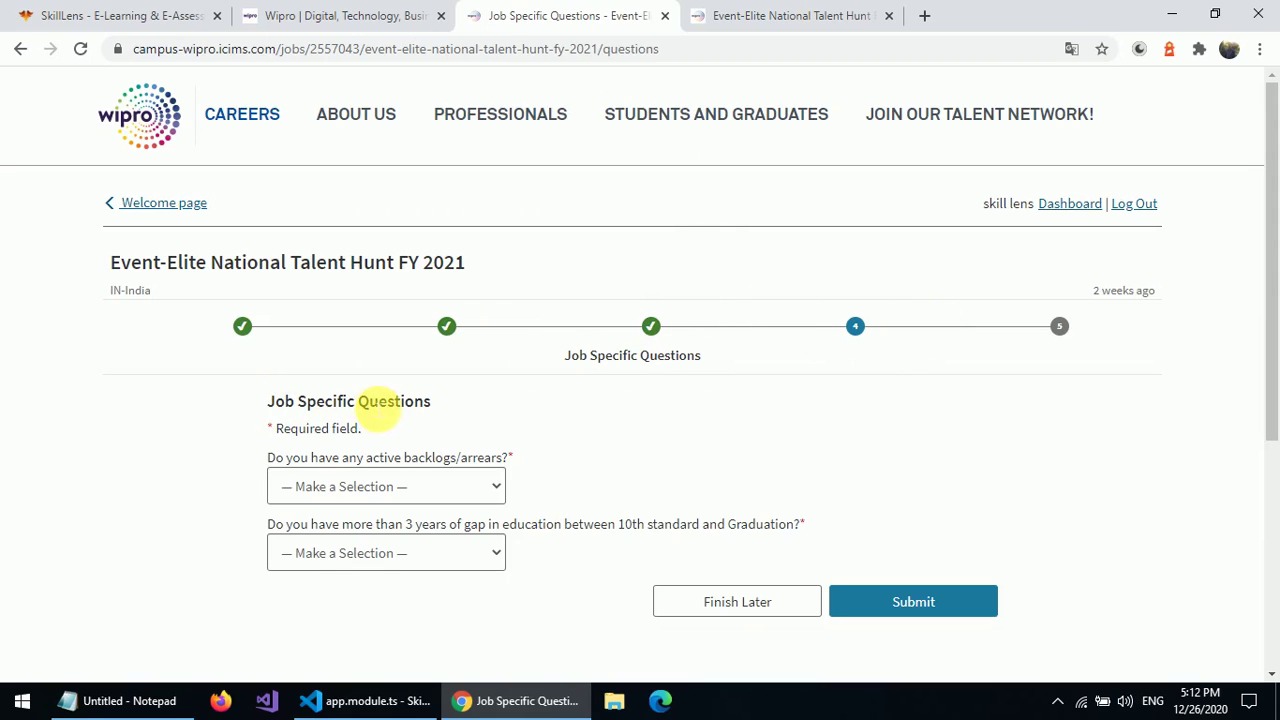
- Answer No to the active backlogs and education gap questions, then submit
{"action": "left_click", "coordinate": [419, 490]}
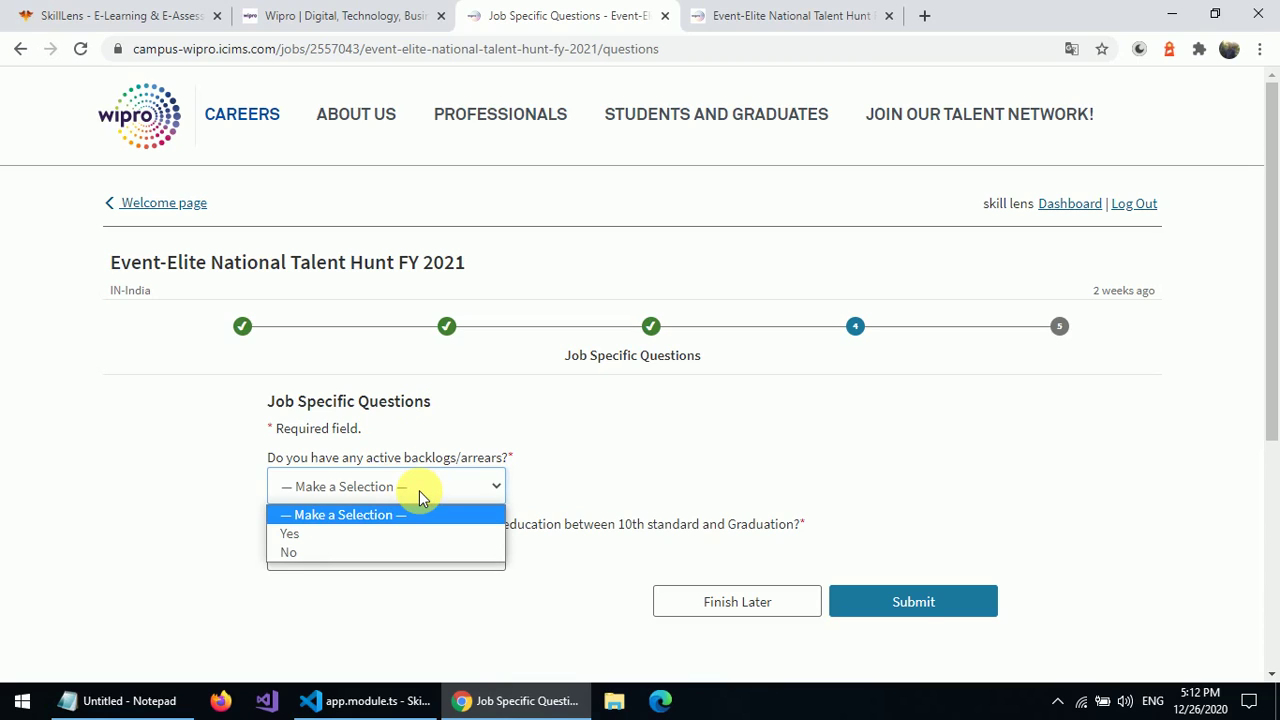
{"action": "left_click", "coordinate": [342, 552]}
{"action": "left_click", "coordinate": [370, 553]}
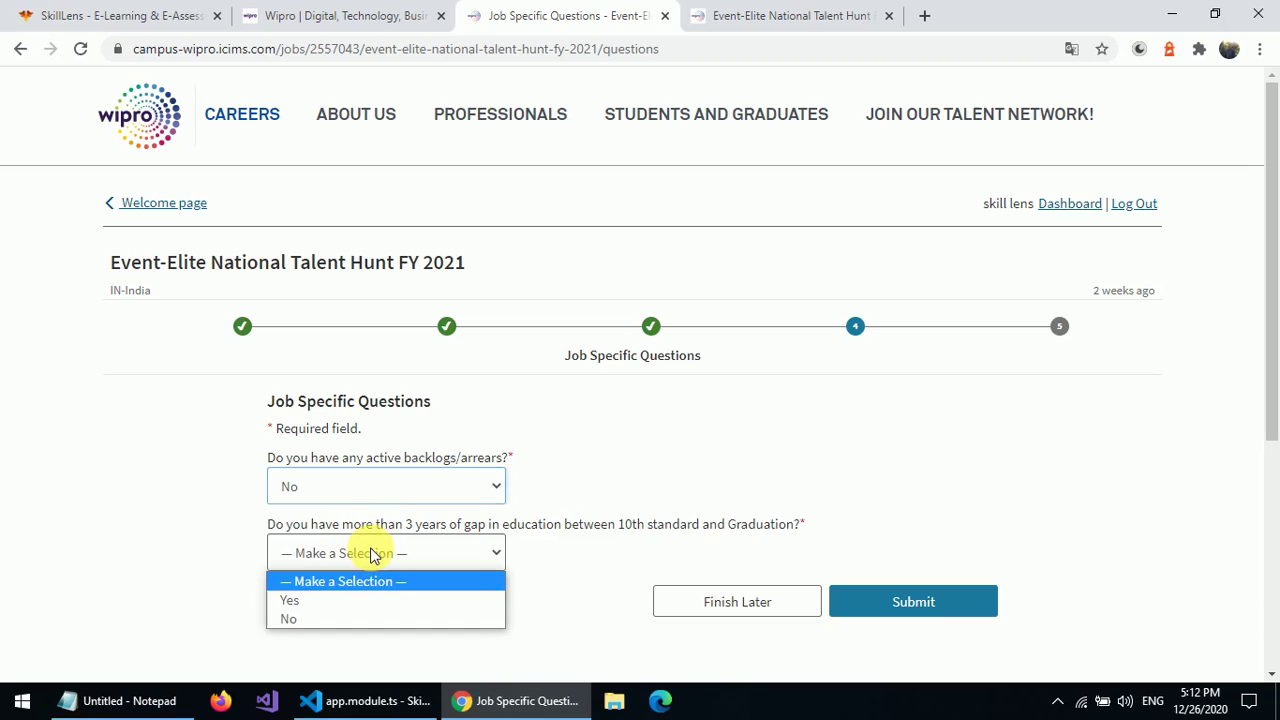
{"action": "left_click", "coordinate": [316, 616]}
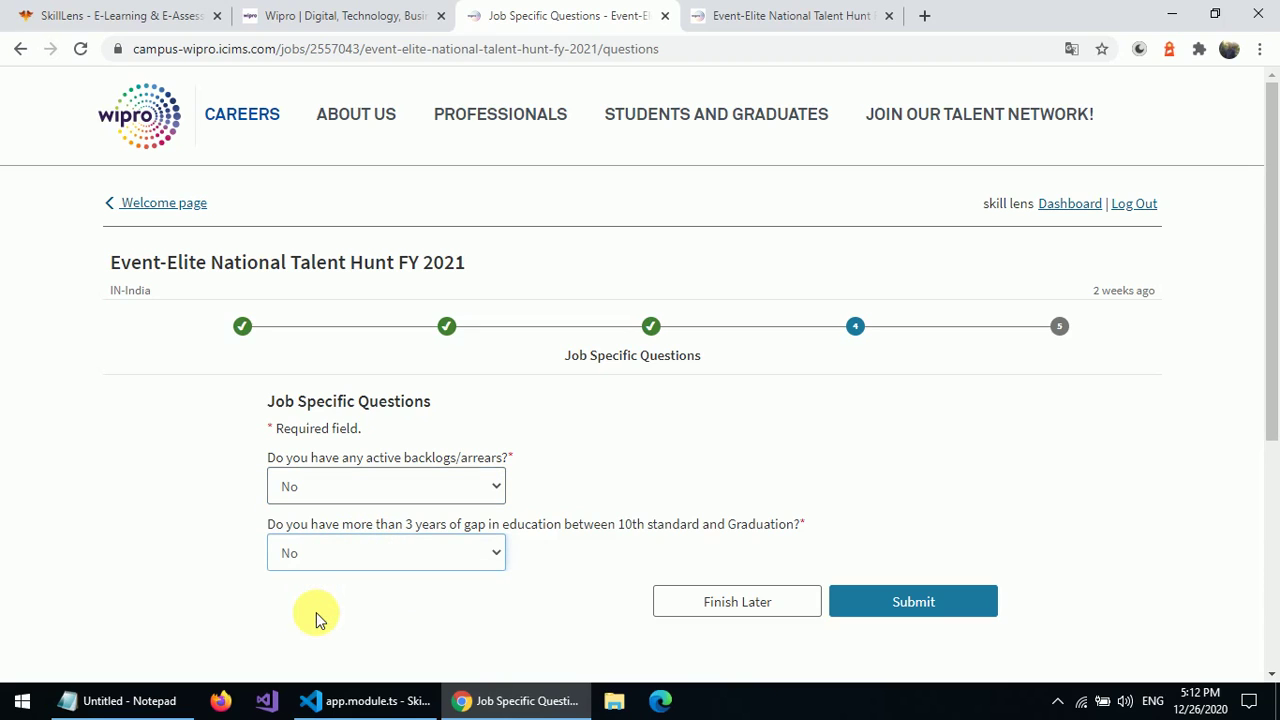
{"action": "left_click", "coordinate": [893, 605]}
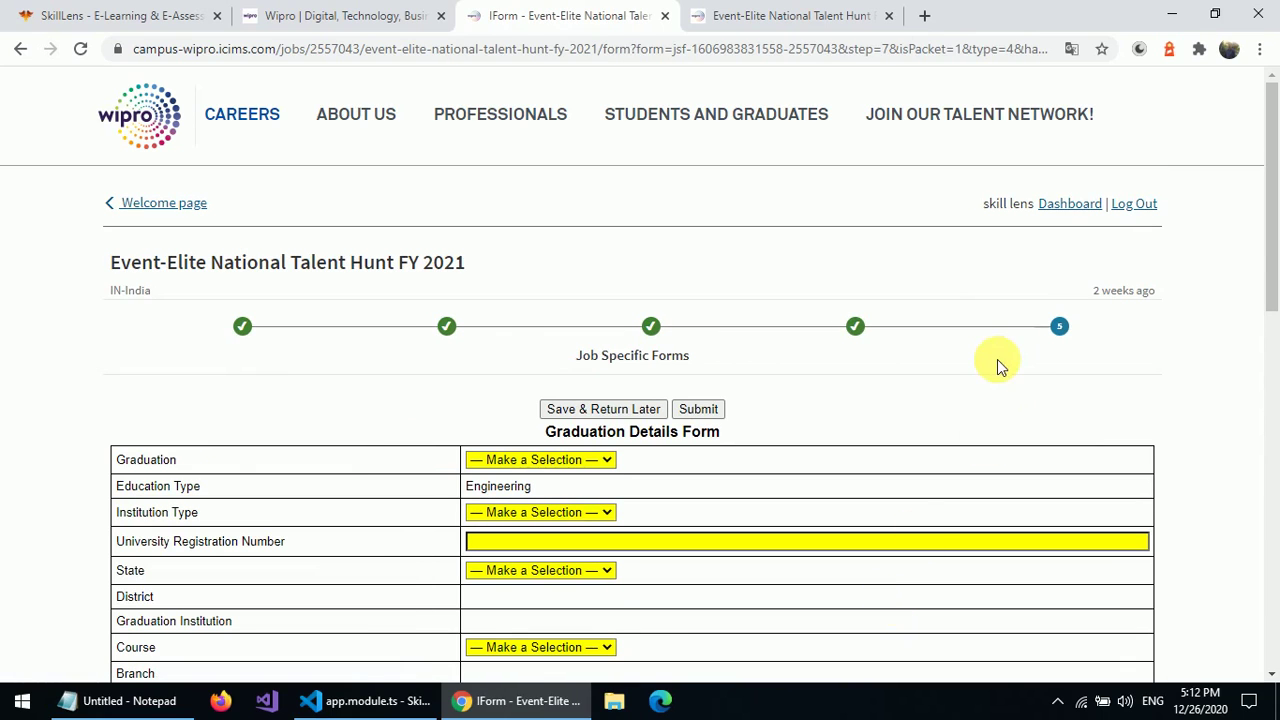
- Set Graduation to UG, Institution Type to Other Institutes, and enter the university registration number
{"action": "left_click", "coordinate": [536, 459]}
{"action": "left_click", "coordinate": [511, 491]}
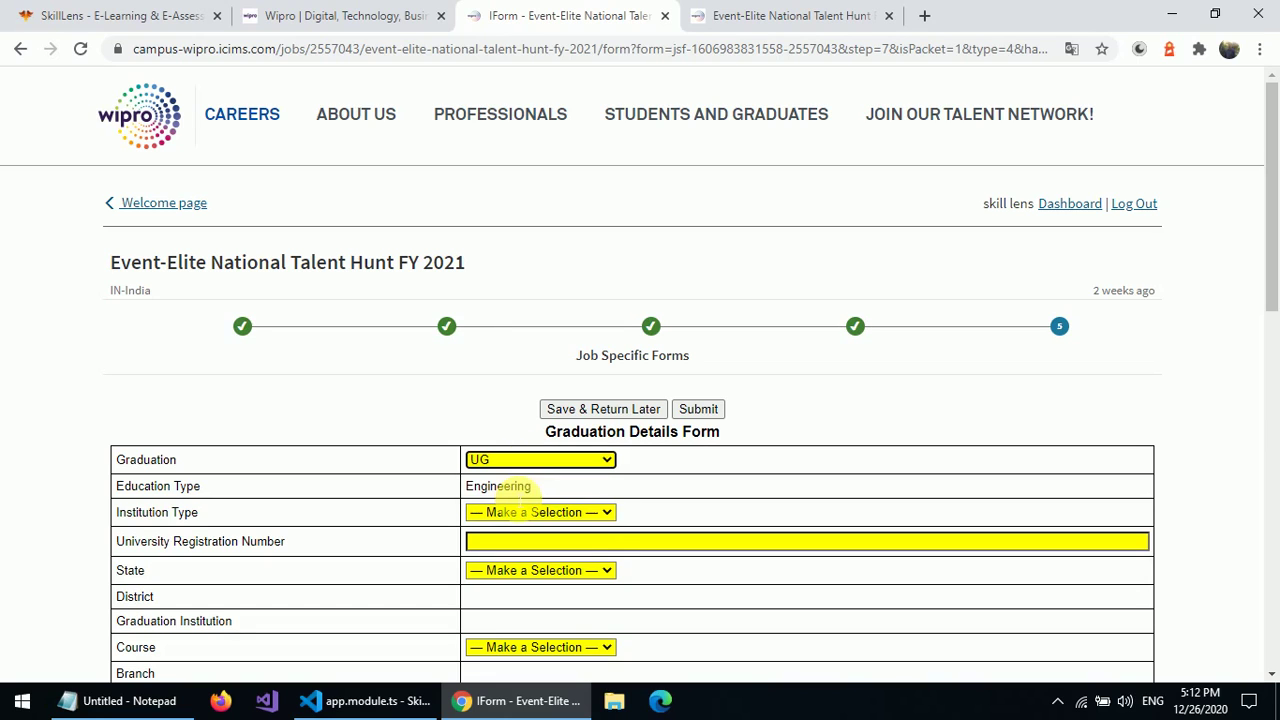
{"action": "left_click", "coordinate": [529, 510]}
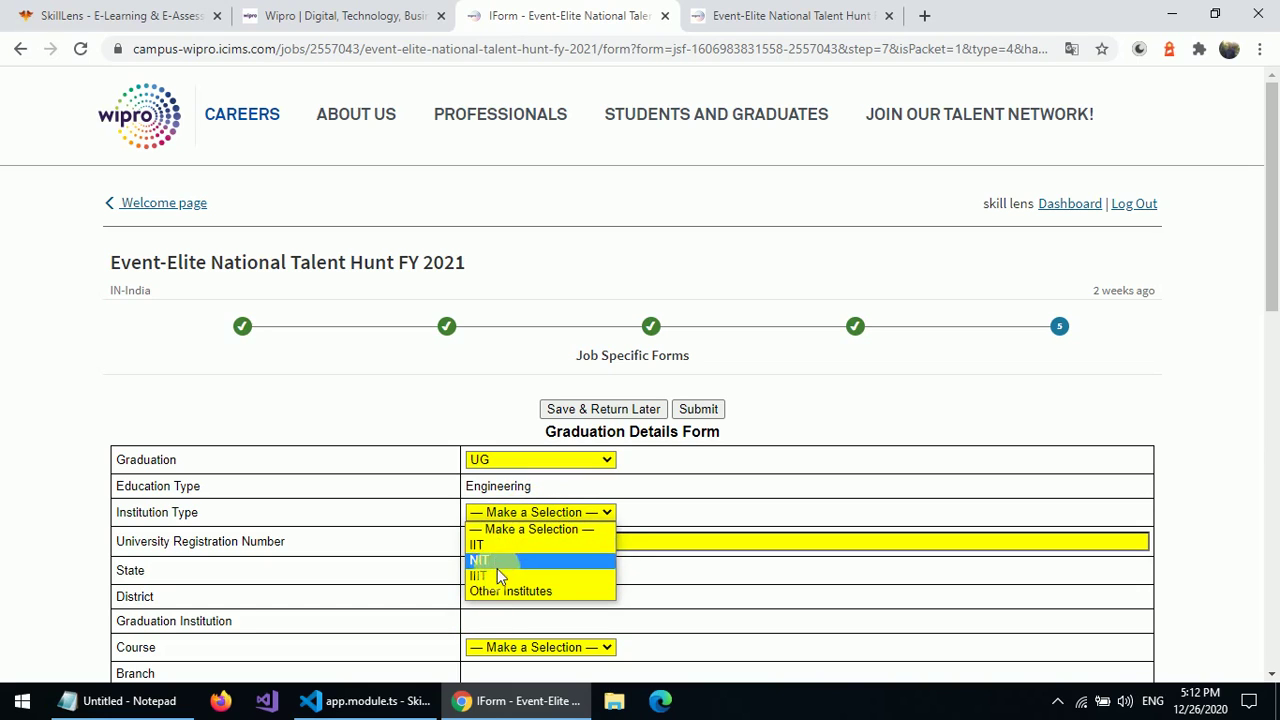
{"action": "left_click", "coordinate": [508, 591]}
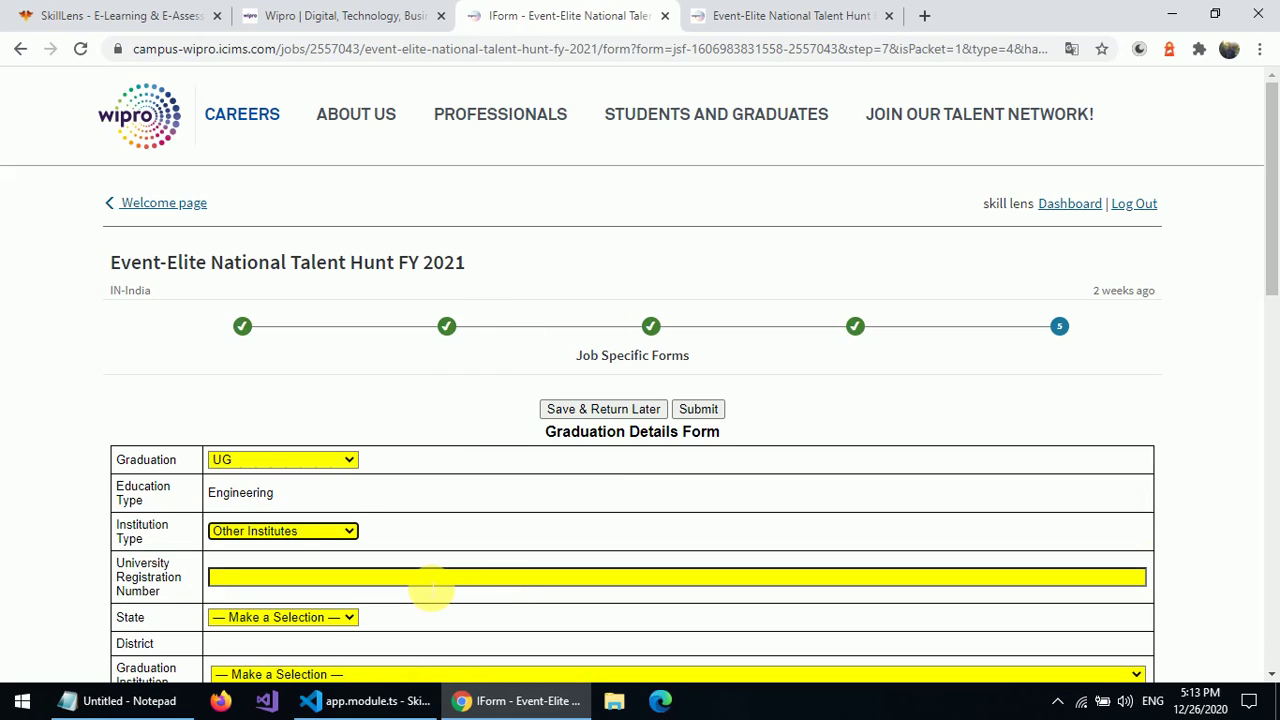
{"action": "left_click", "coordinate": [432, 585]}
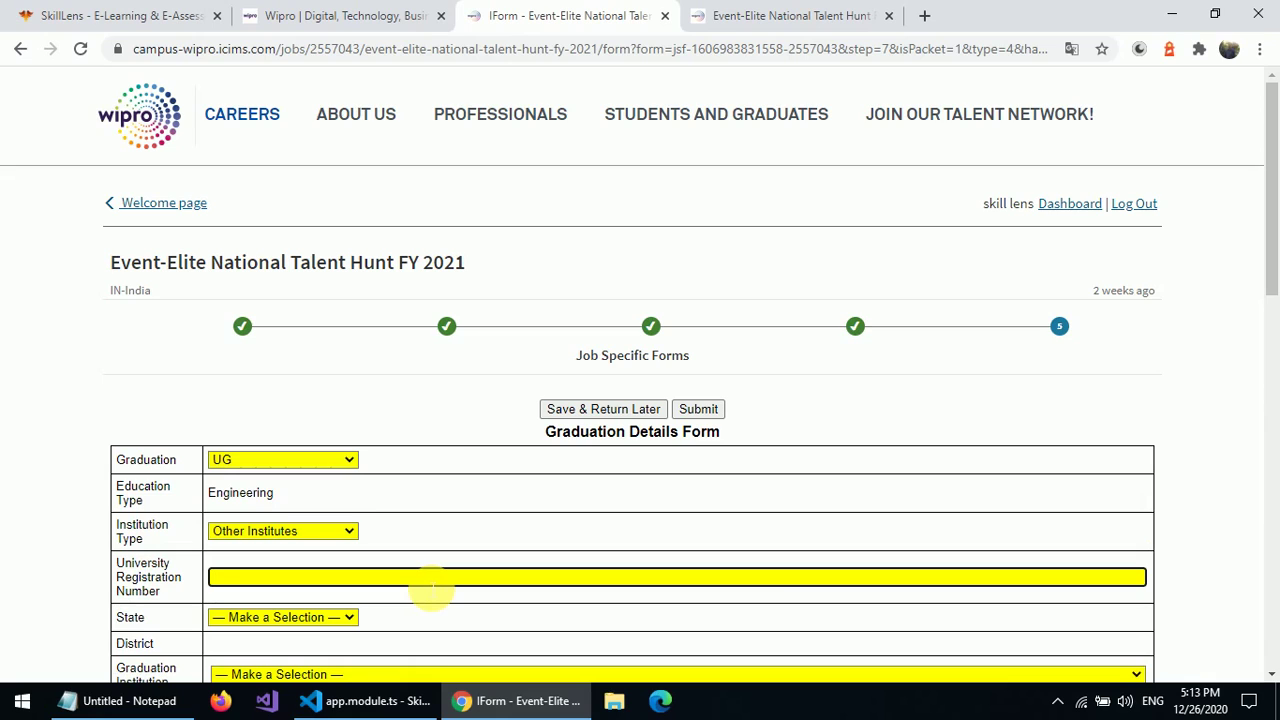
{"action": "type", "text": "hyho"}
{"action": "type", "text": "12345"}
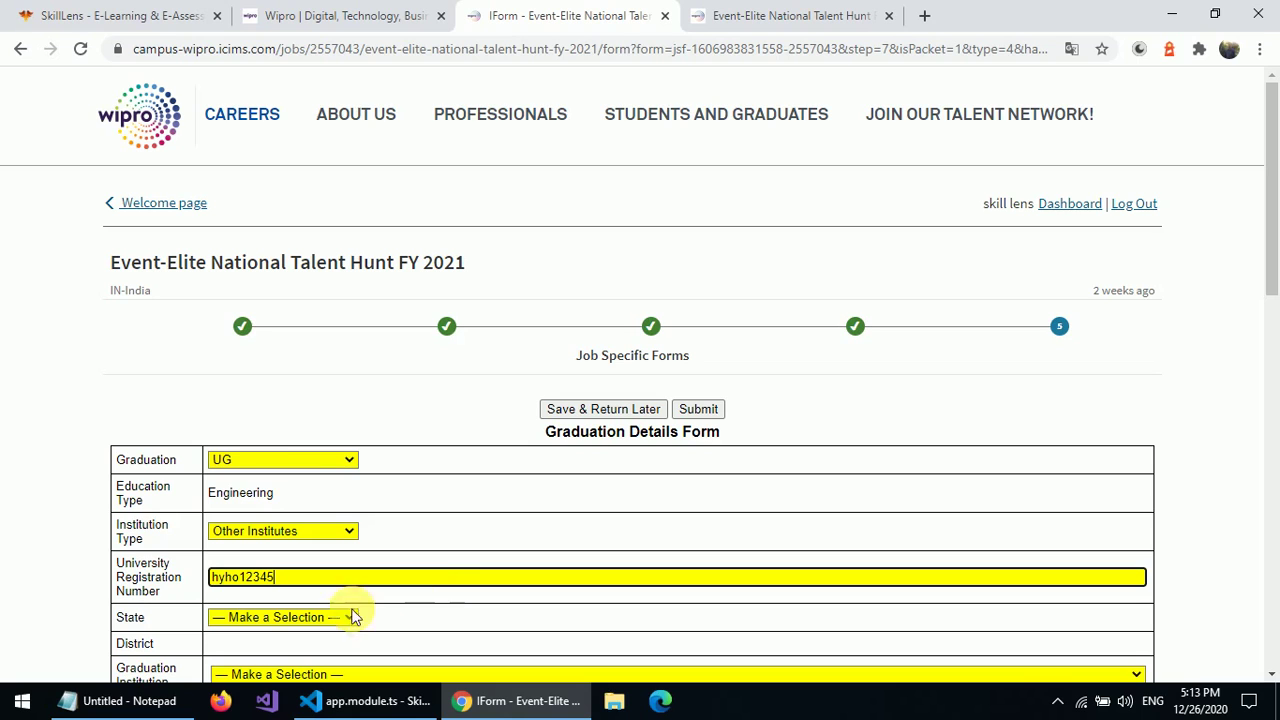
- Select Telangana as the state and Mahabubabad as the district
{"action": "left_click", "coordinate": [315, 617]}
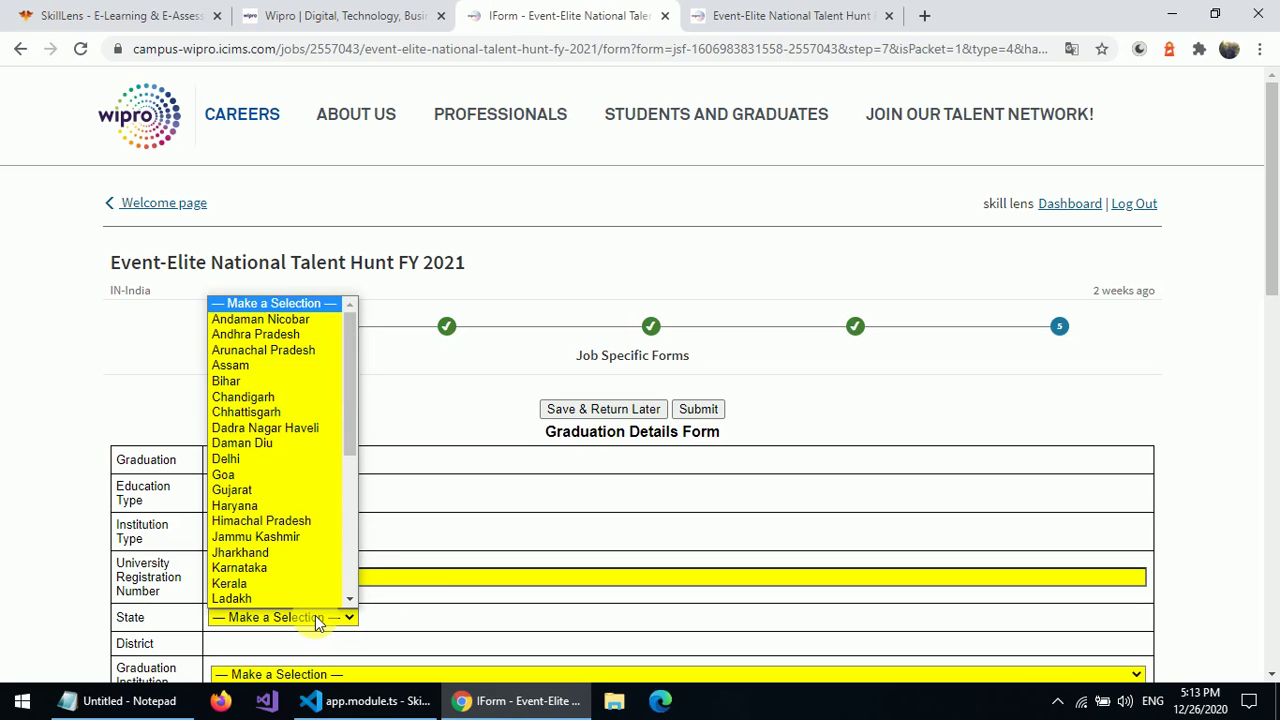
{"action": "type", "text": "te"}
{"action": "scroll", "coordinate": [293, 593], "scroll_direction": "down", "scroll_amount": 1}
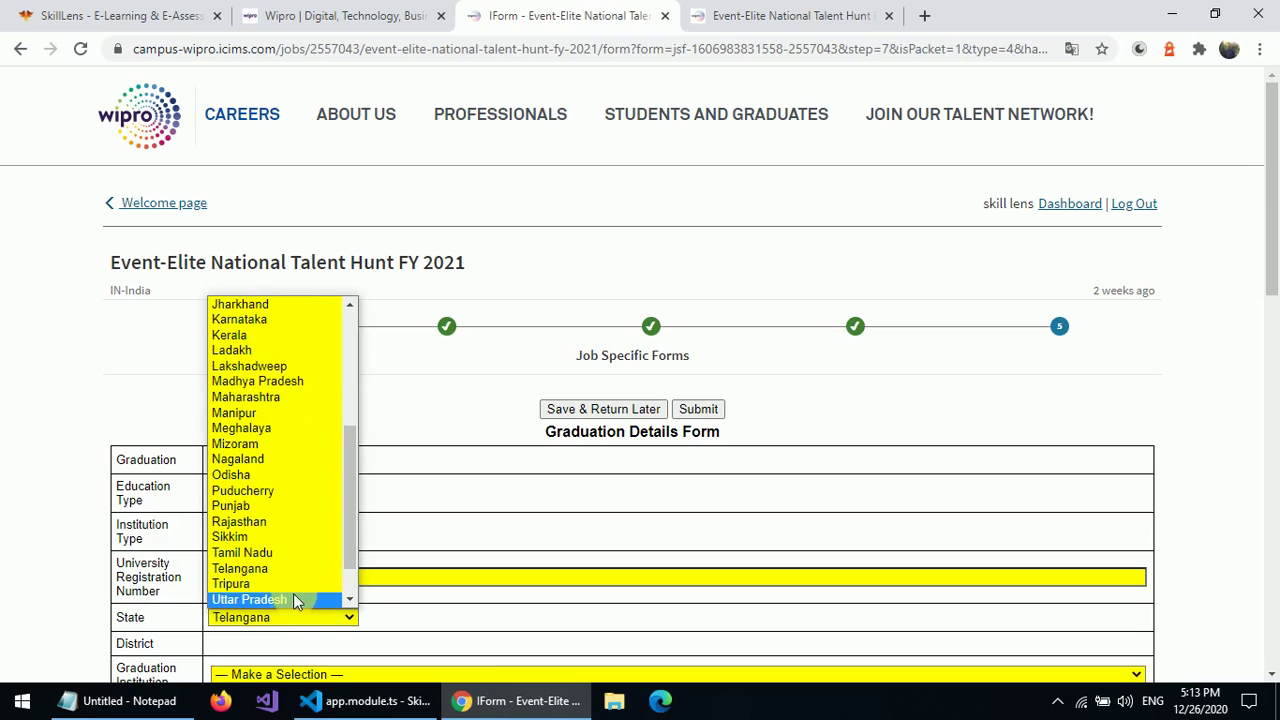
{"action": "left_click", "coordinate": [278, 619]}
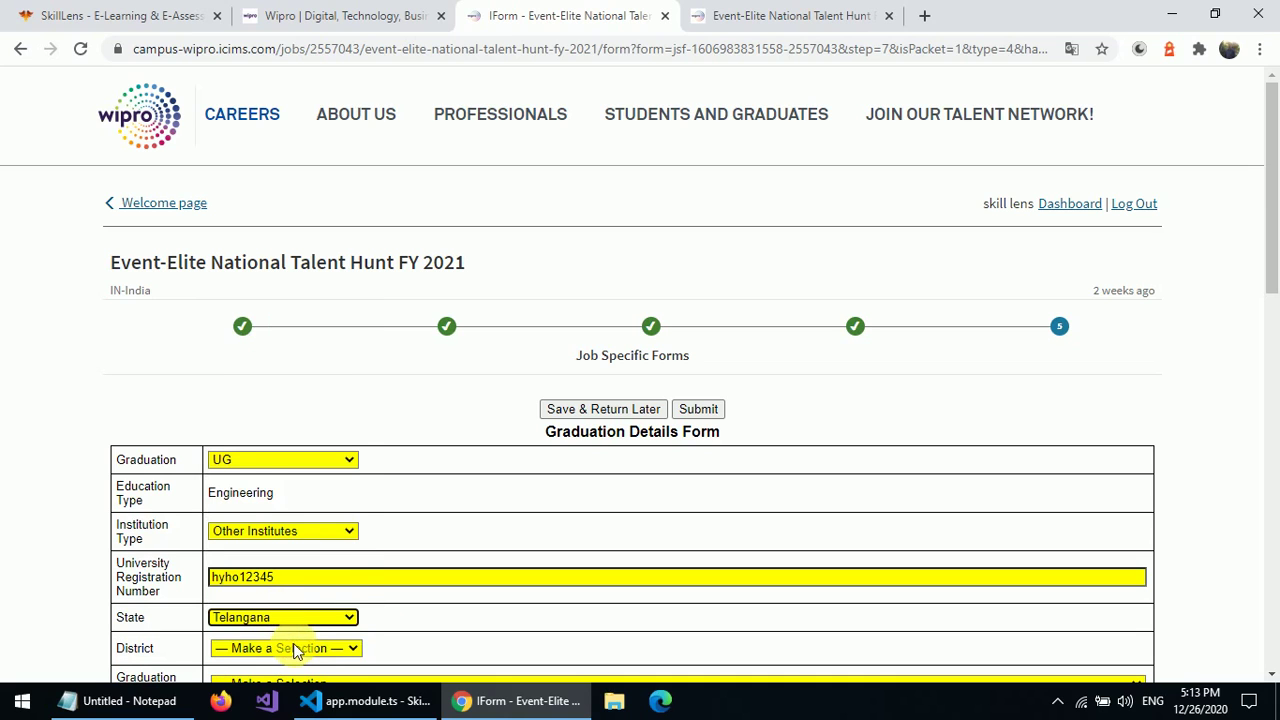
{"action": "left_click", "coordinate": [294, 648]}
{"action": "scroll", "coordinate": [283, 635], "scroll_direction": "down", "scroll_amount": 1}
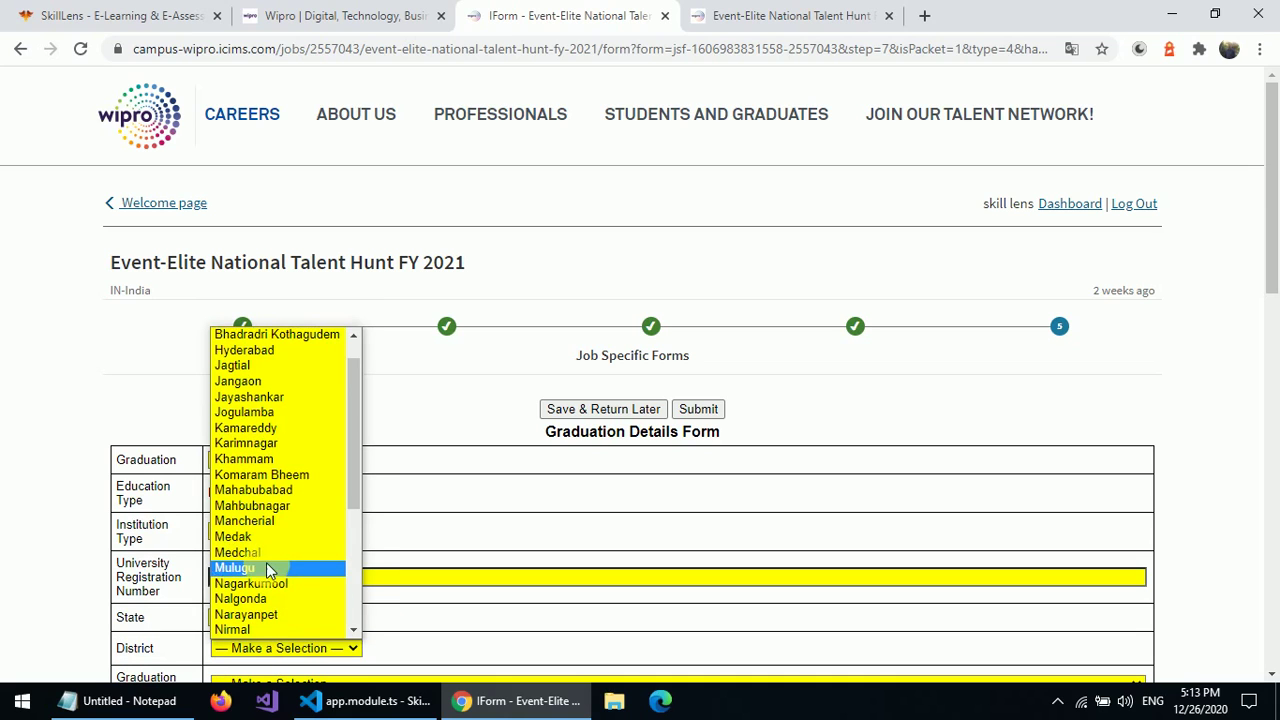
{"action": "left_click", "coordinate": [251, 444]}
{"action": "key", "text": "Down"}
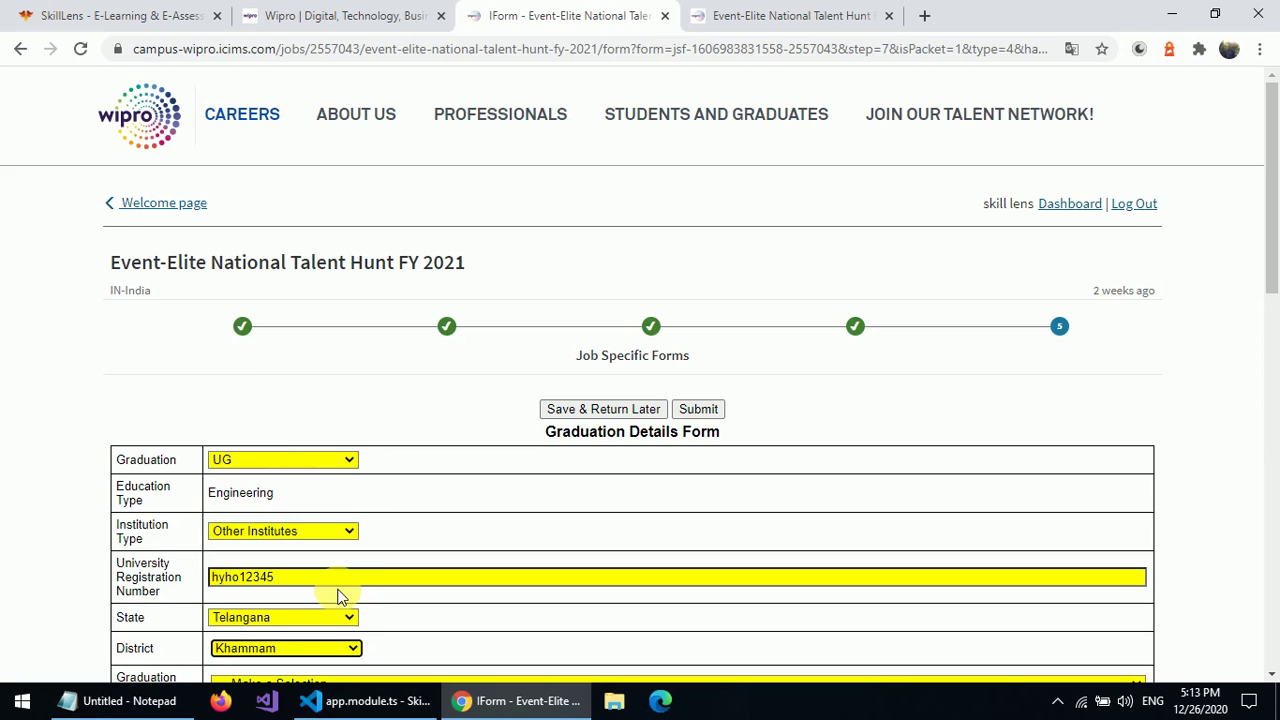
{"action": "key", "text": "Down"}
{"action": "key", "text": "Down"}
{"action": "left_click", "coordinate": [1271, 446]}
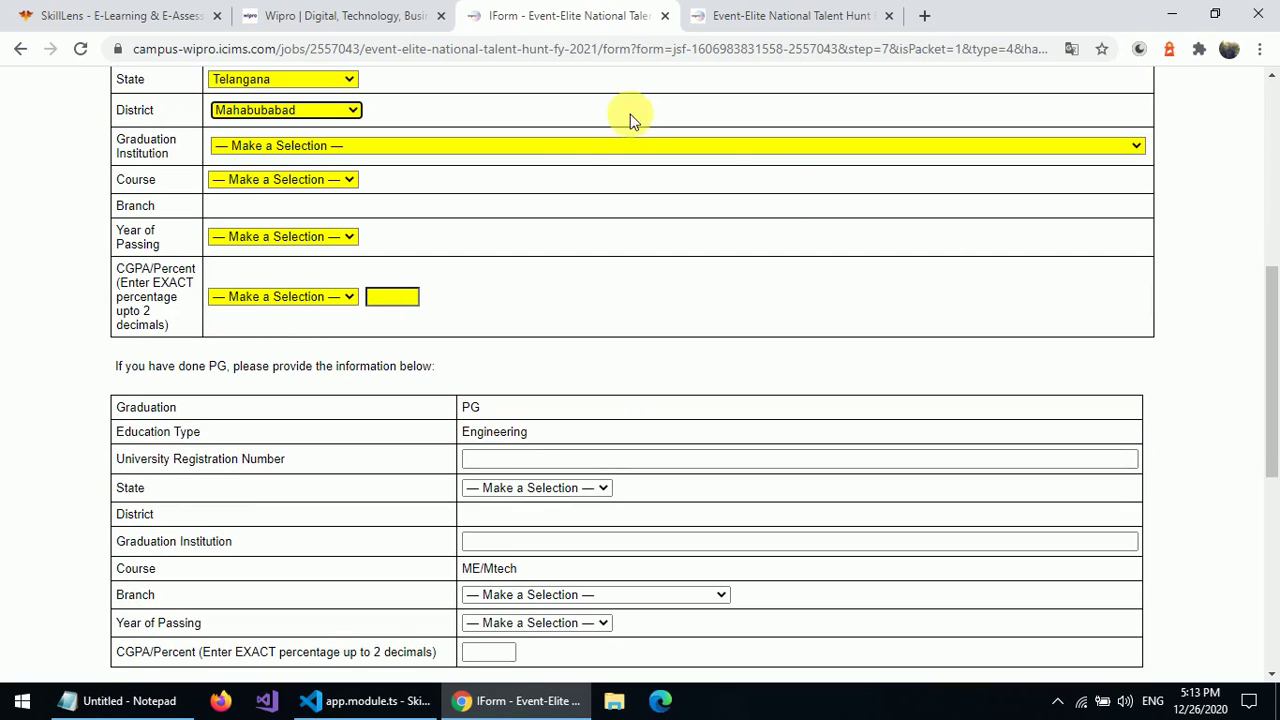
- Choose JNTU Hyderabad, course BE / BTech and branch Electrical Engineering
{"action": "left_click", "coordinate": [574, 150]}
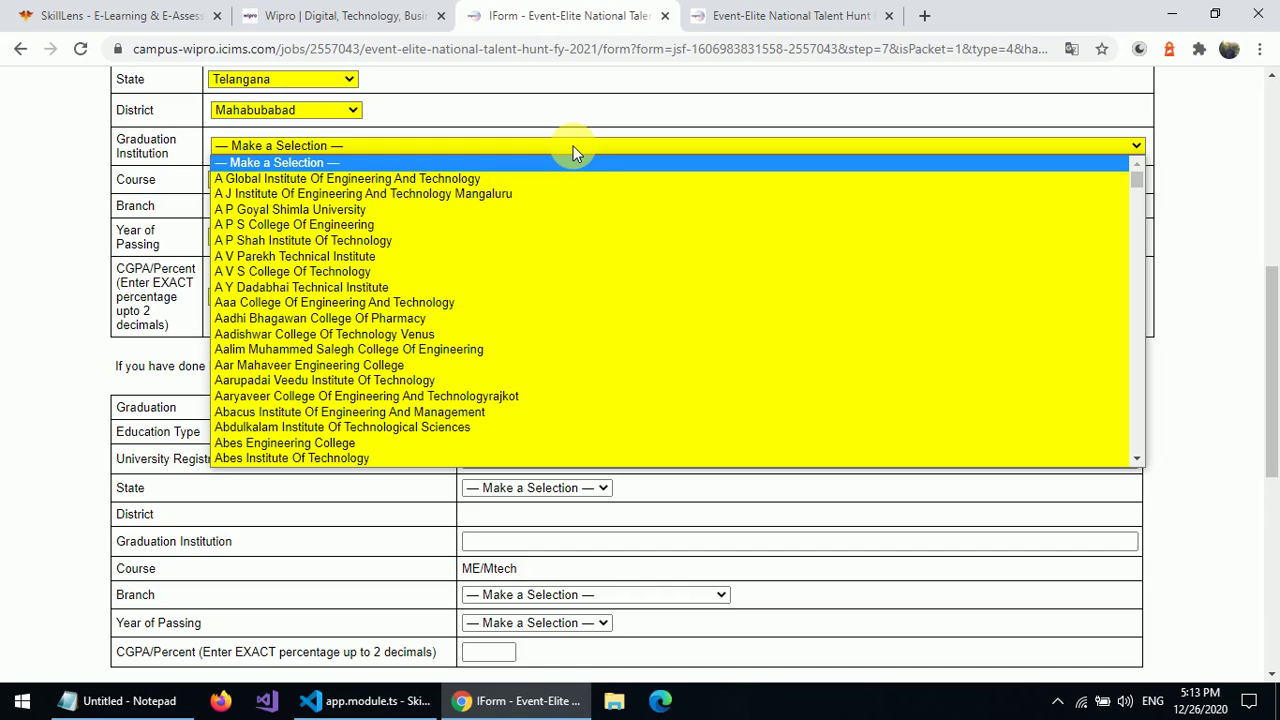
{"action": "type", "text": "jnt"}
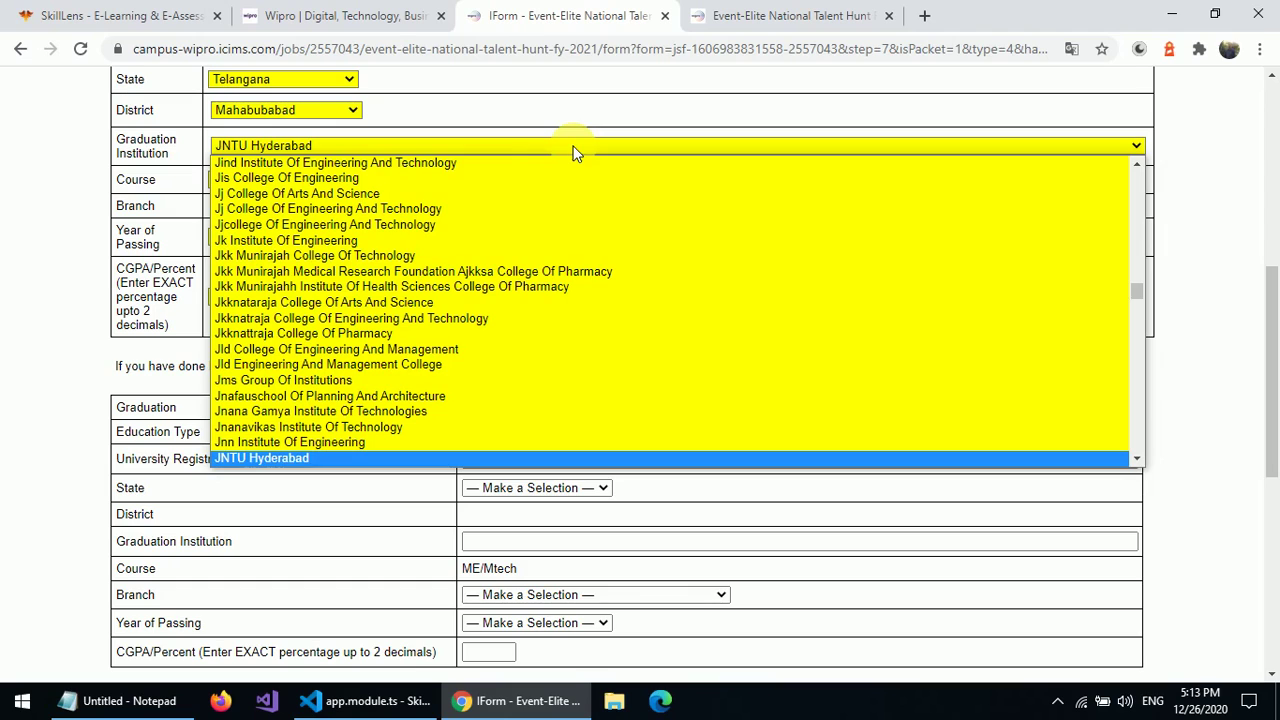
{"action": "key", "text": "Return"}
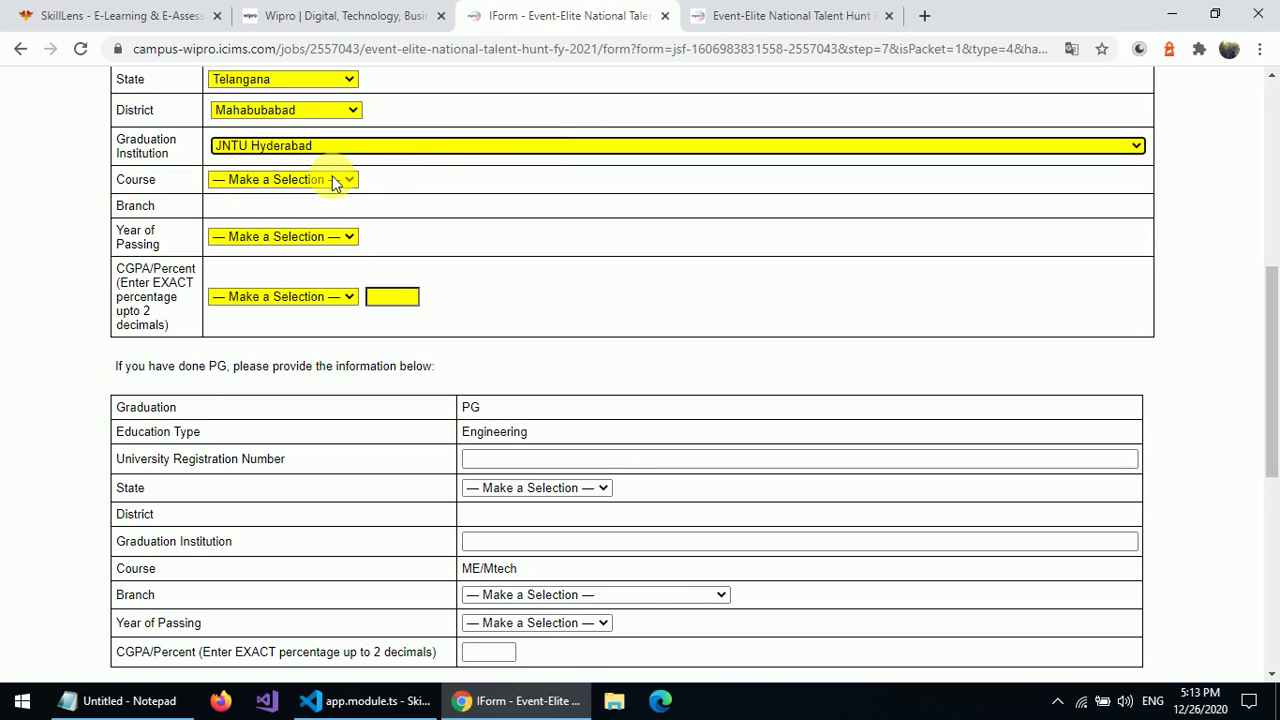
{"action": "left_click", "coordinate": [332, 180]}
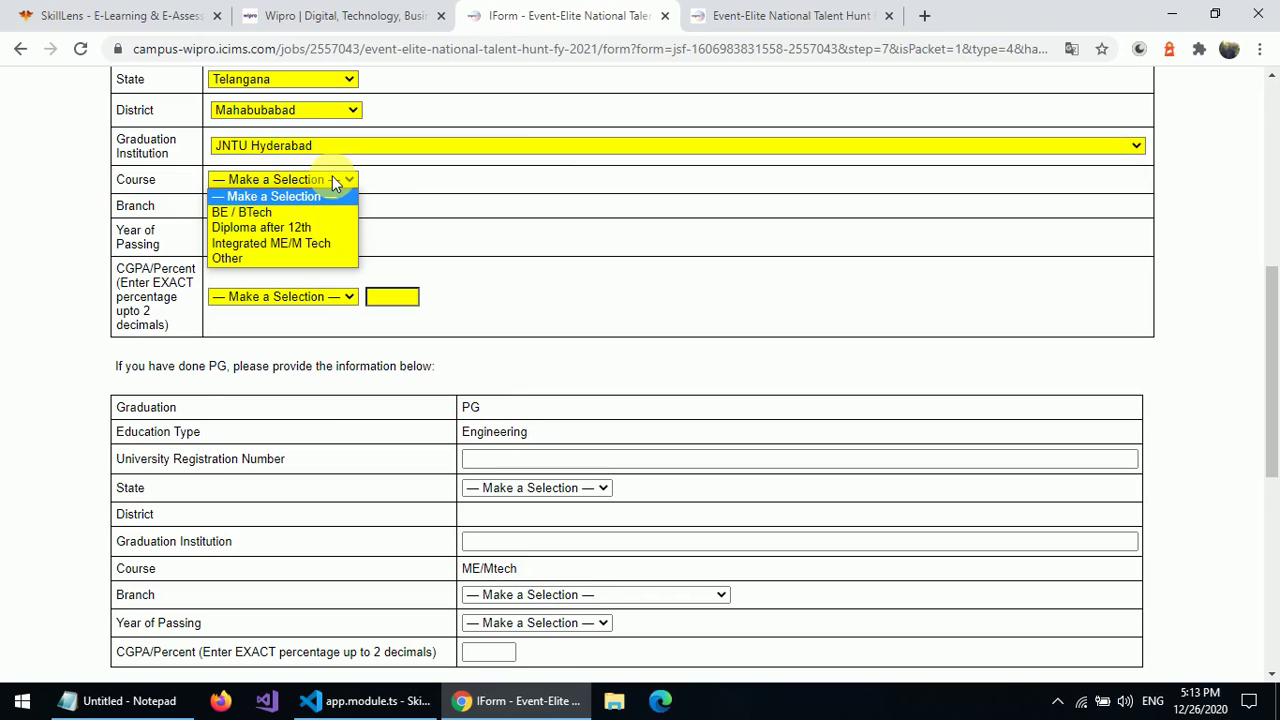
{"action": "left_click", "coordinate": [270, 210]}
{"action": "left_click", "coordinate": [279, 212]}
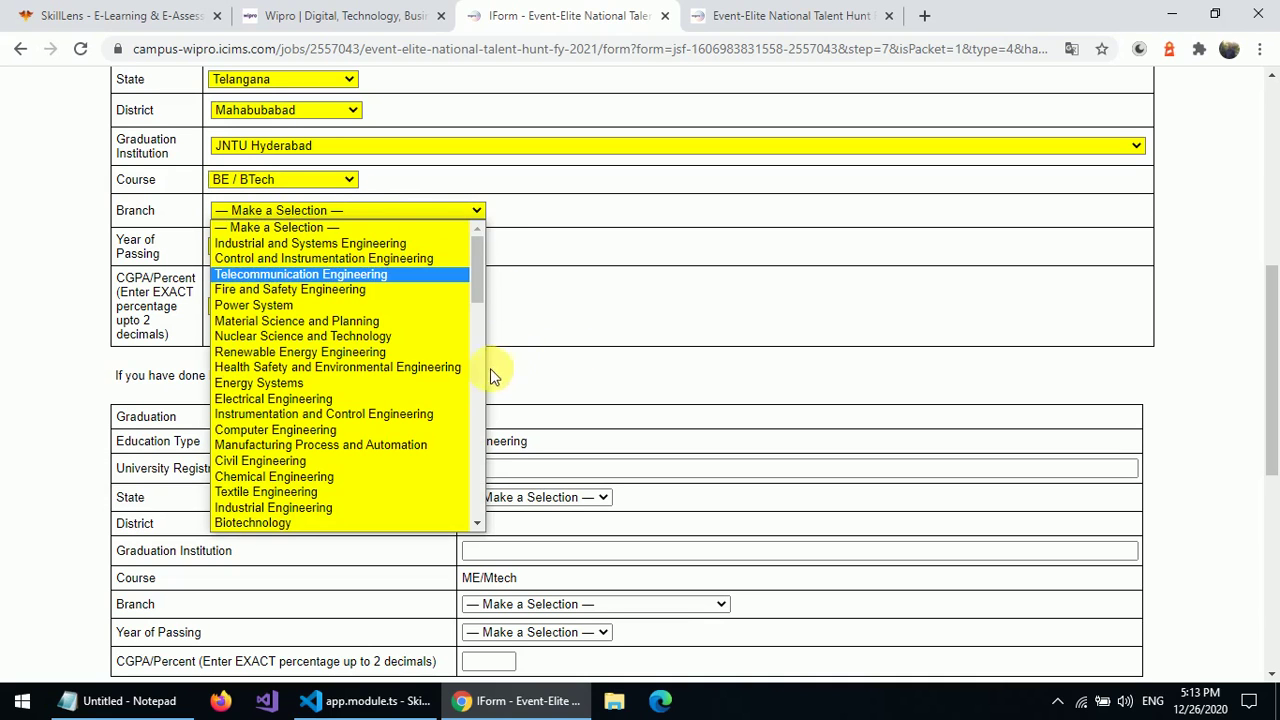
{"action": "scroll", "coordinate": [473, 388], "scroll_direction": "down", "scroll_amount": 5}
{"action": "scroll", "coordinate": [473, 434], "scroll_direction": "down", "scroll_amount": 5}
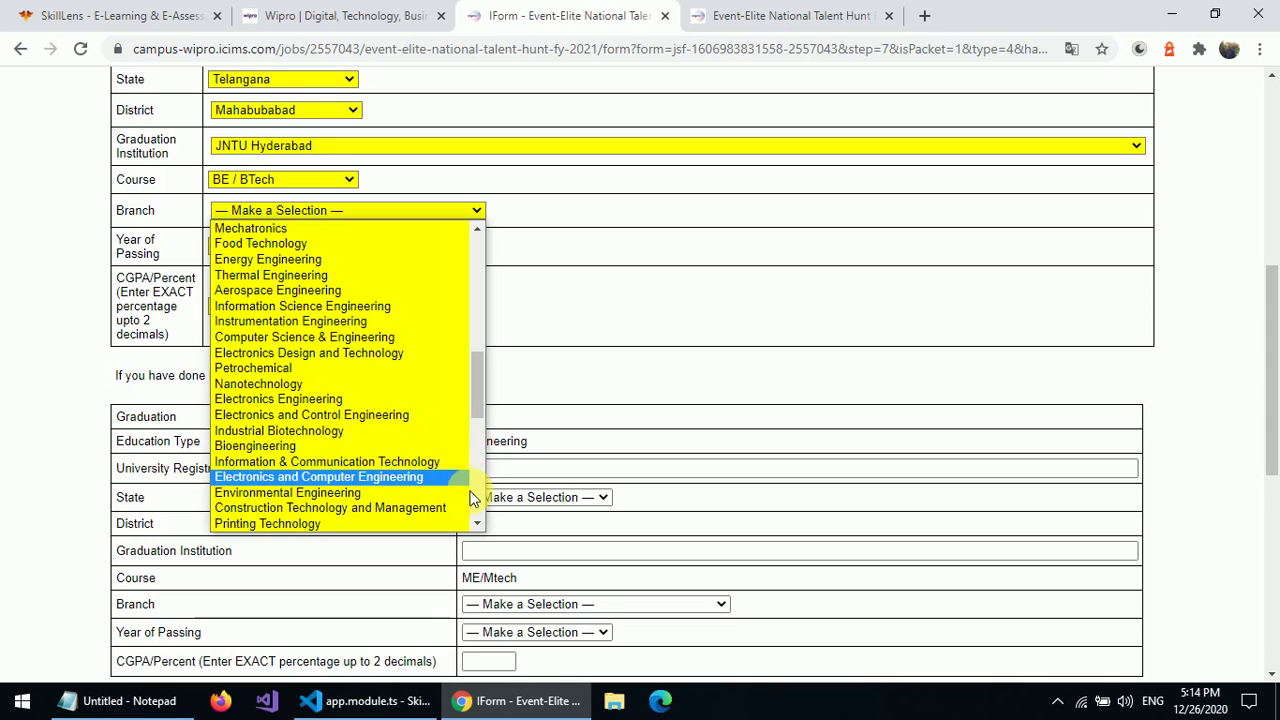
{"action": "scroll", "coordinate": [473, 497], "scroll_direction": "down", "scroll_amount": 9}
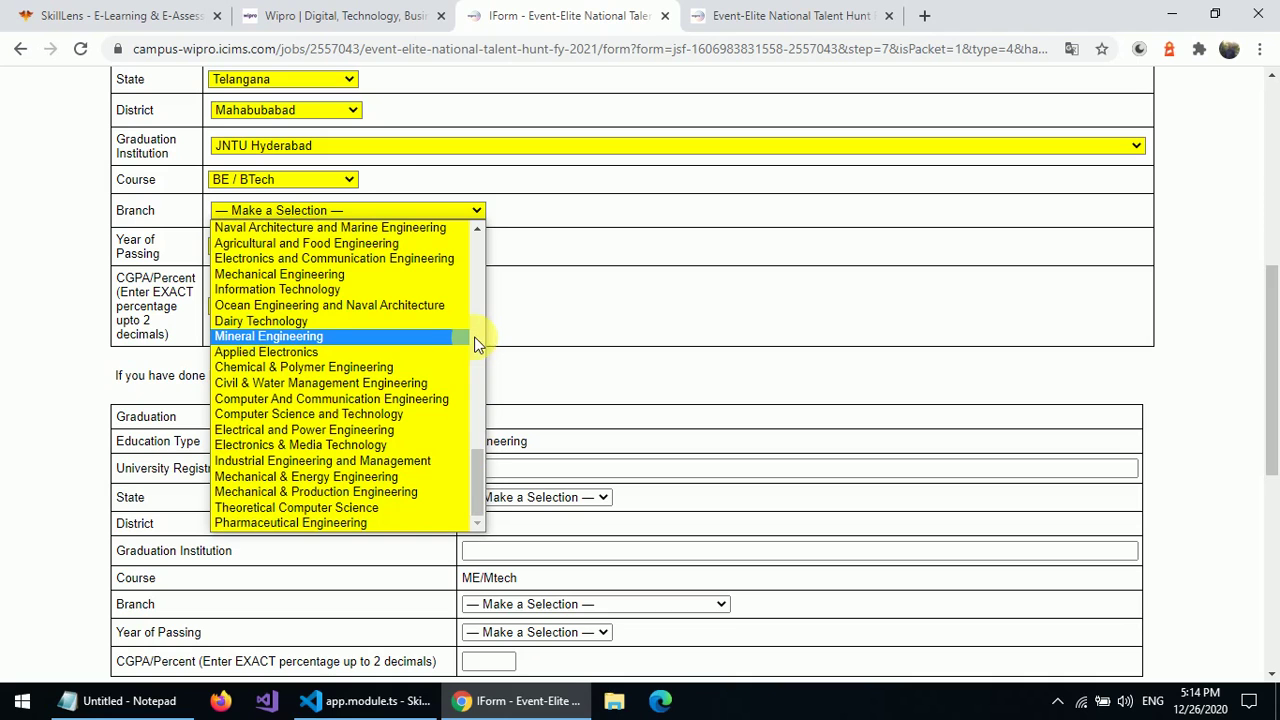
{"action": "scroll", "coordinate": [476, 335], "scroll_direction": "up", "scroll_amount": 16}
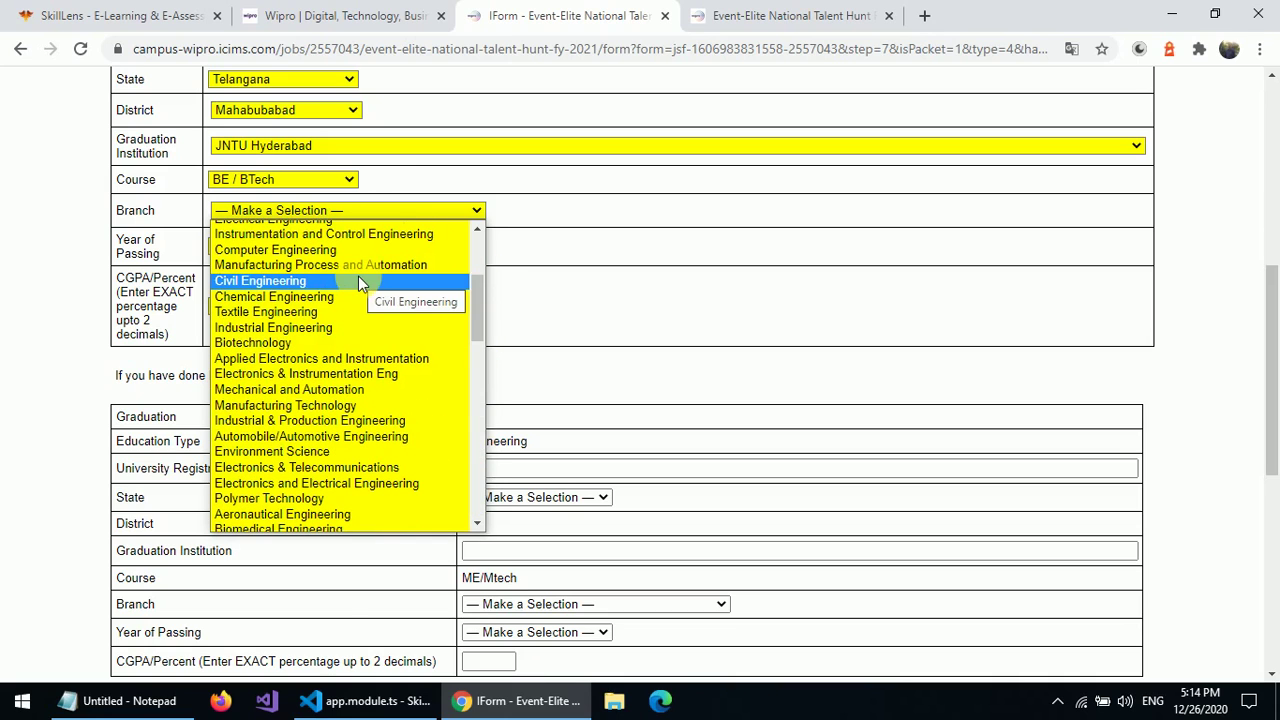
{"action": "scroll", "coordinate": [478, 240], "scroll_direction": "up", "scroll_amount": 4}
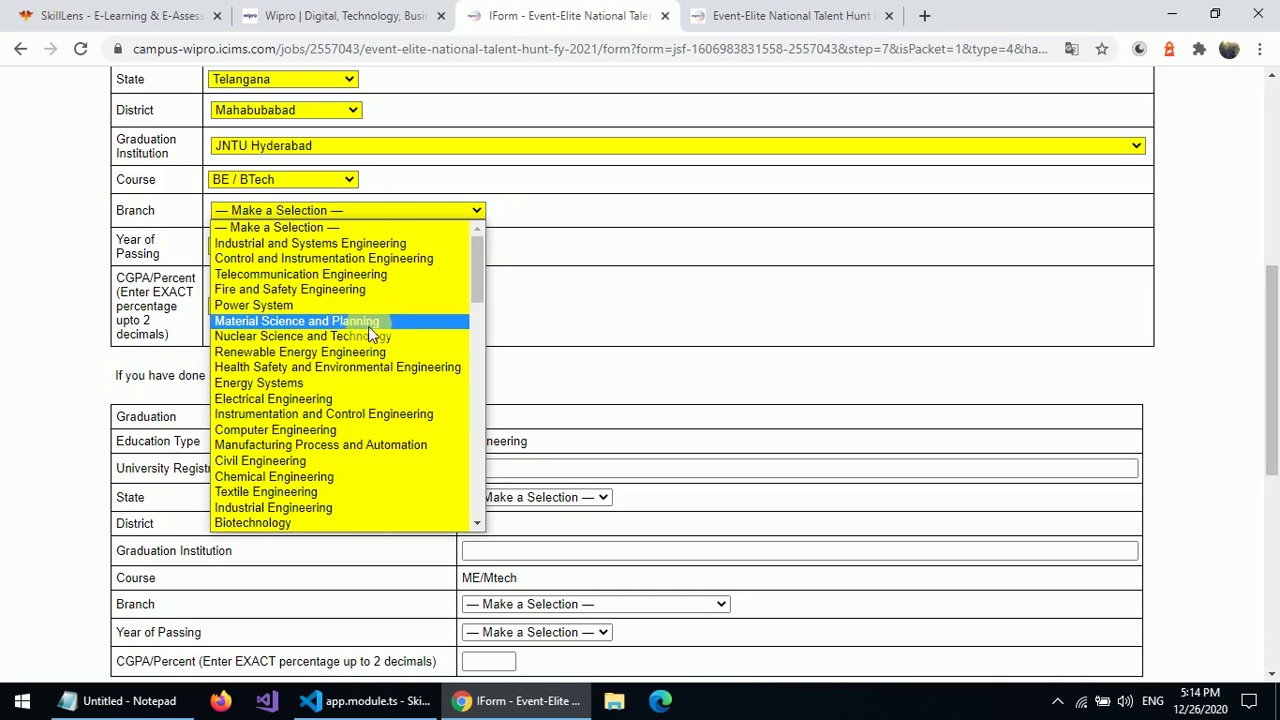
{"action": "left_click", "coordinate": [327, 399]}
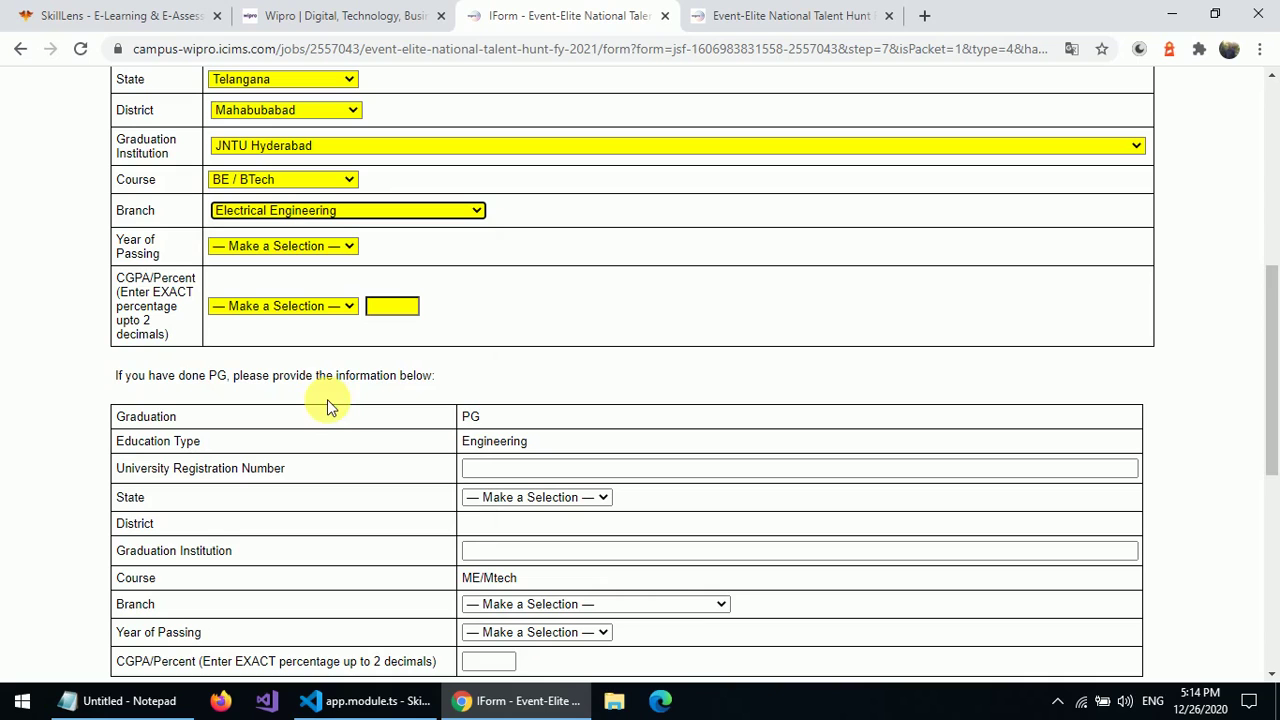
- Set the year of passing to 2021 and record a CGPA of 9.5
{"action": "left_click", "coordinate": [305, 248]}
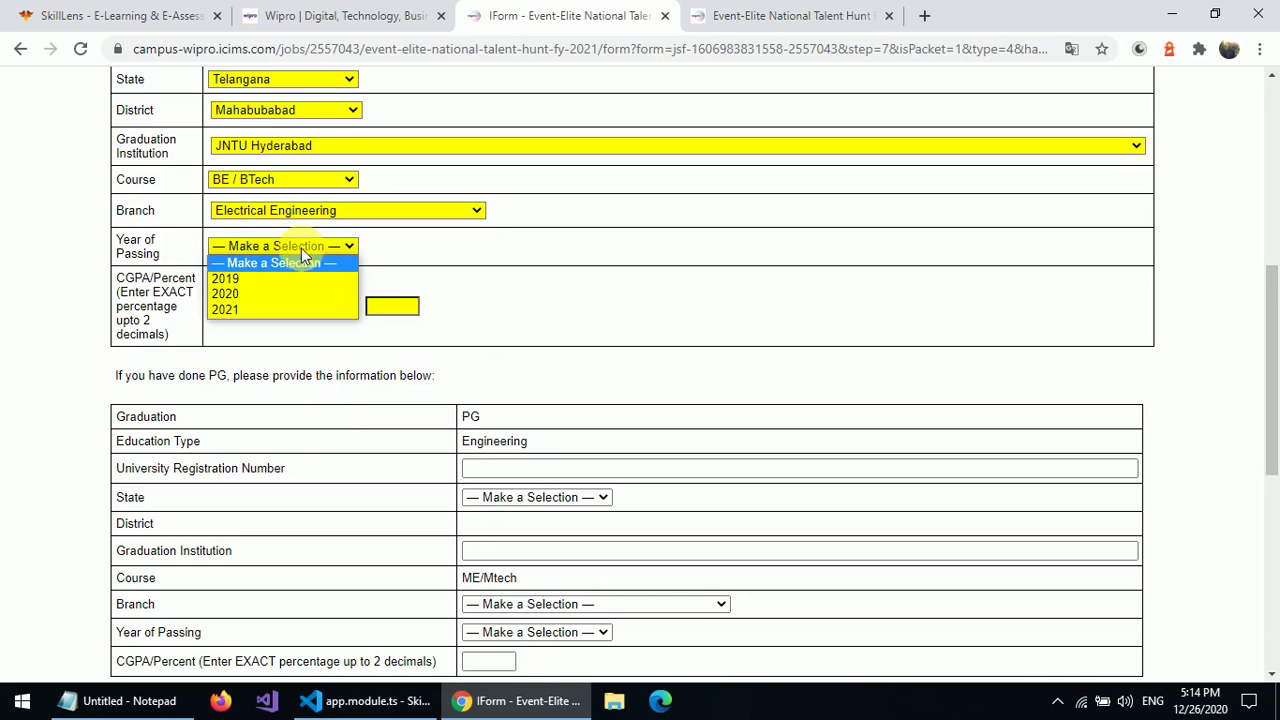
{"action": "left_click", "coordinate": [253, 309]}
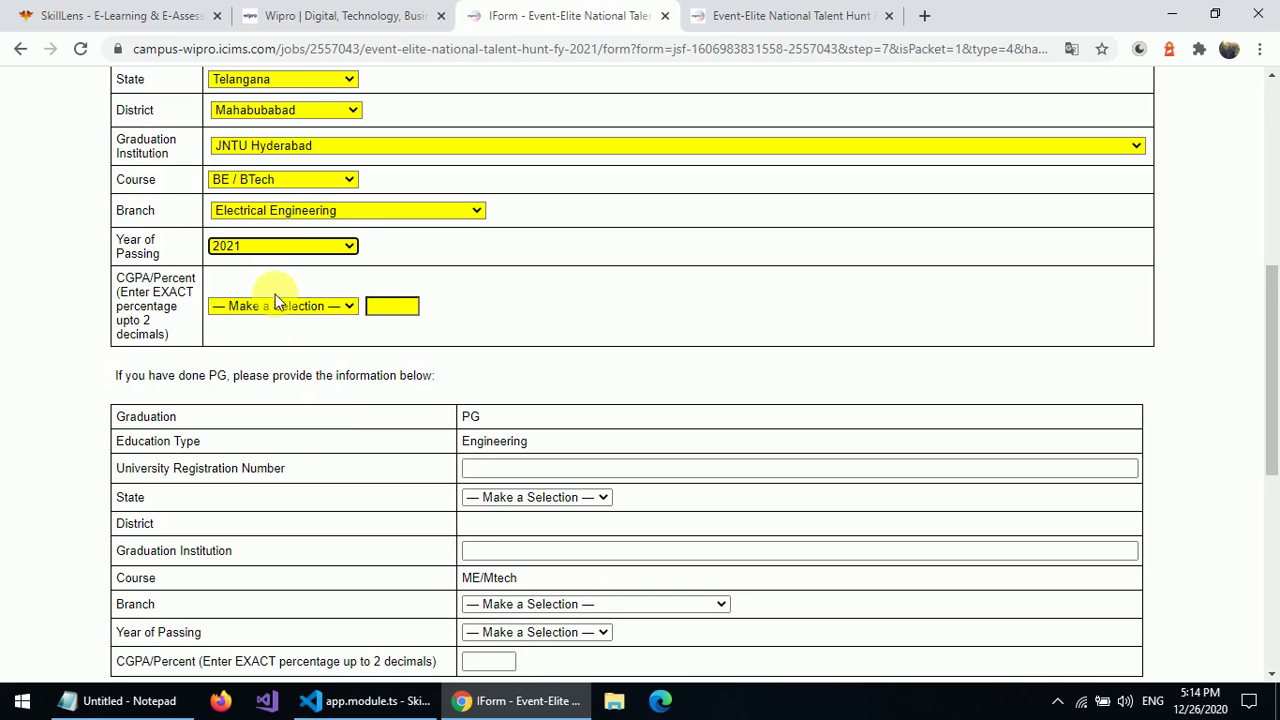
{"action": "left_click", "coordinate": [274, 305]}
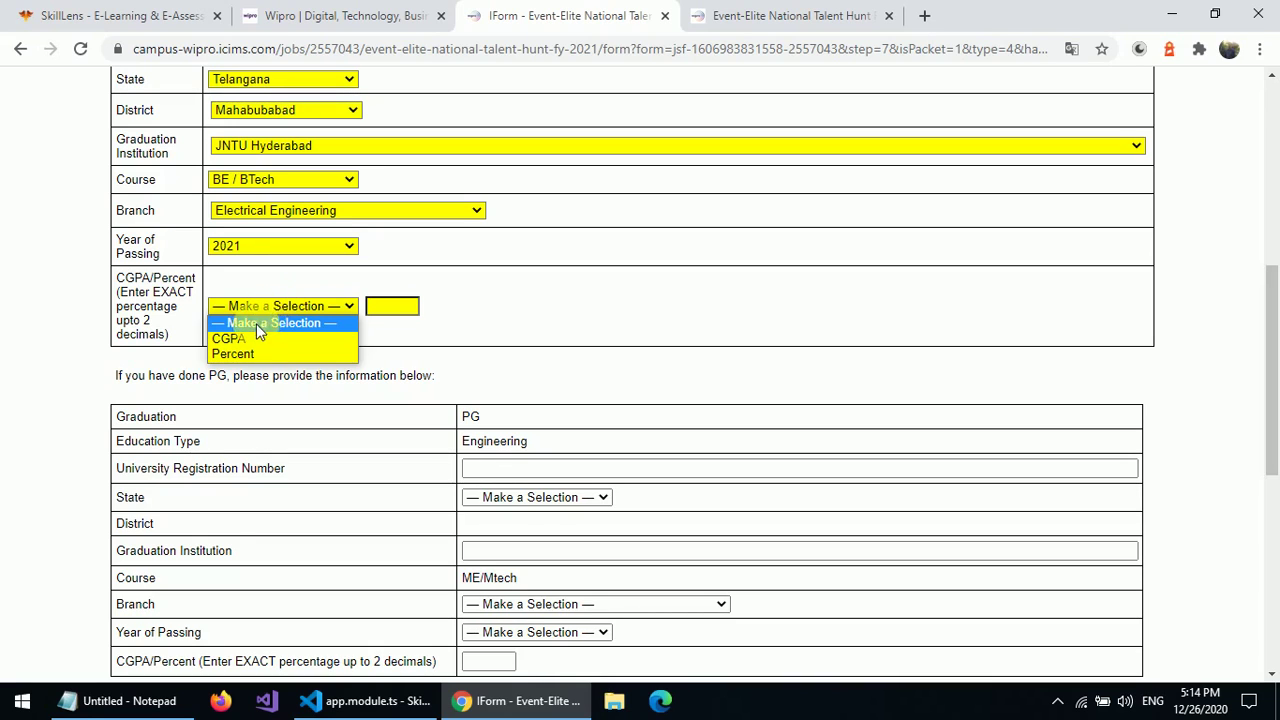
{"action": "left_click", "coordinate": [250, 339]}
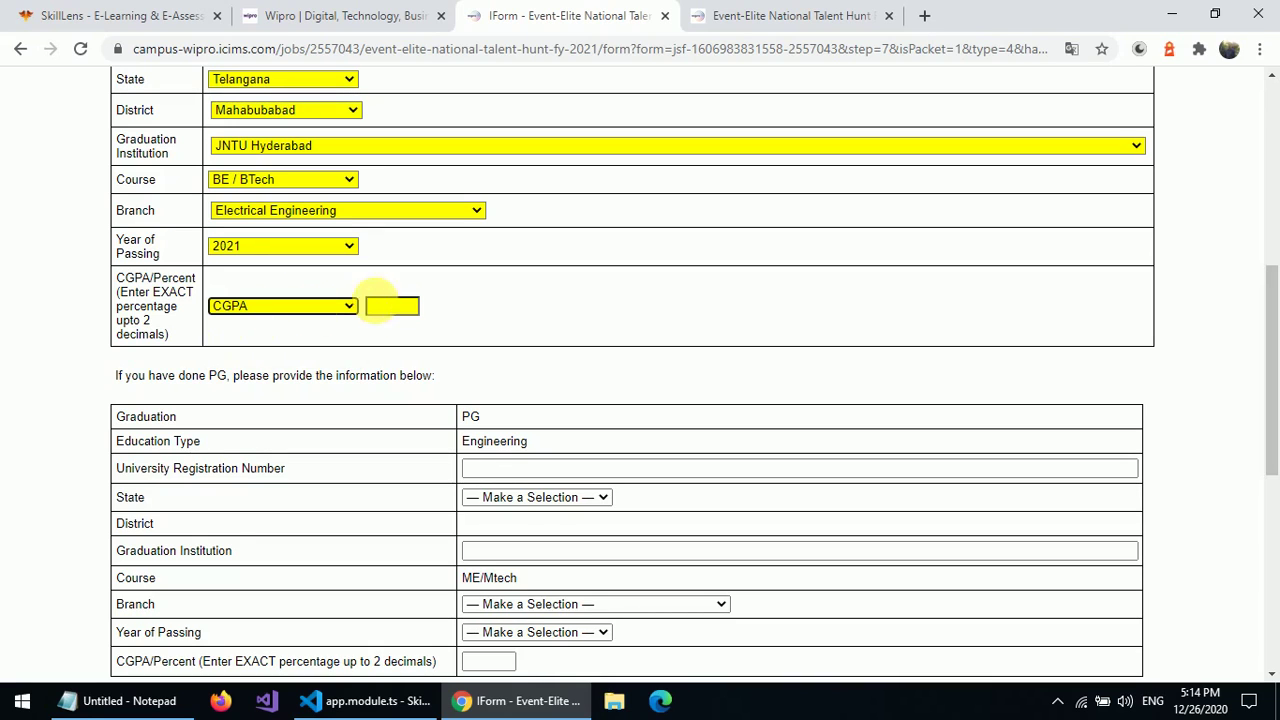
{"action": "left_click", "coordinate": [398, 307]}
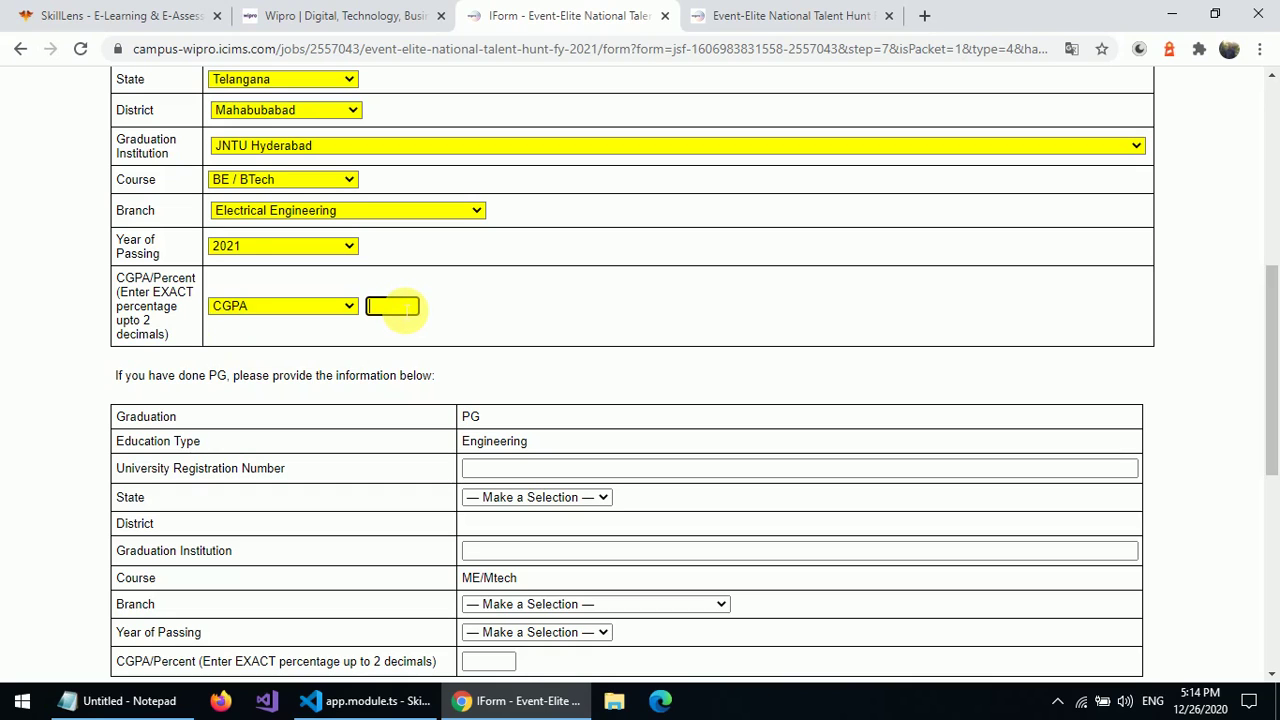
{"action": "type", "text": "9.5"}
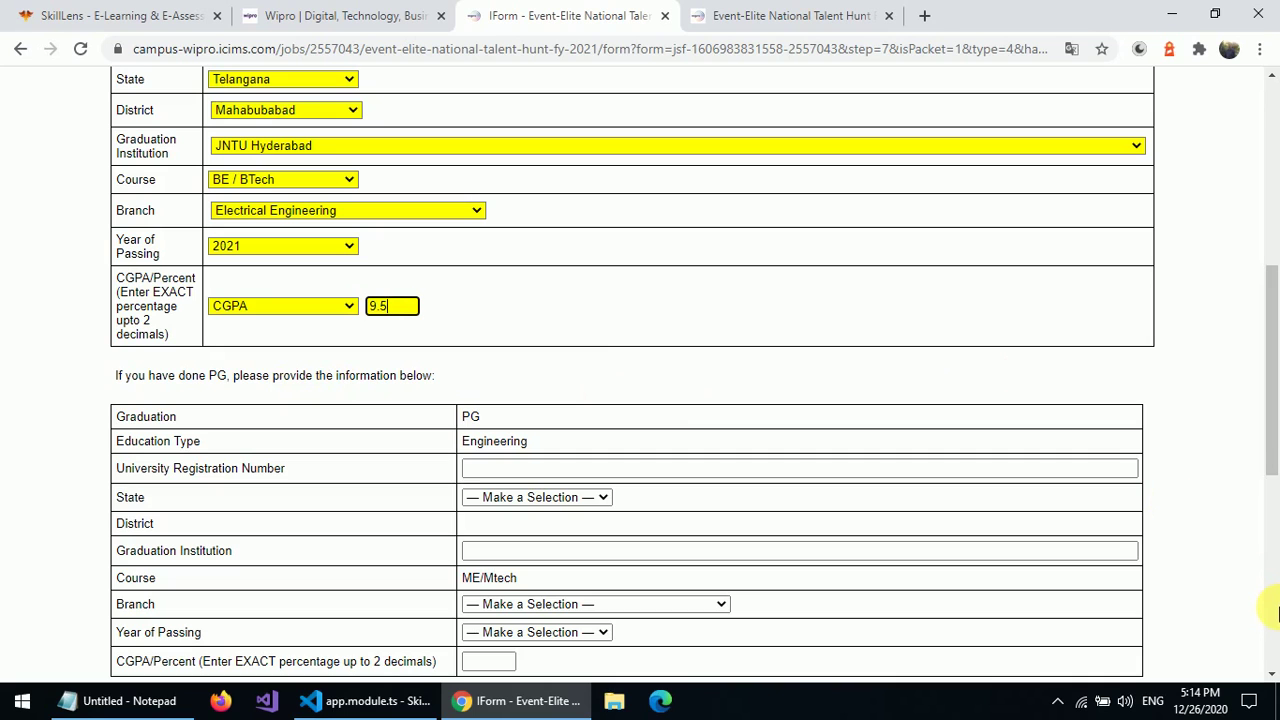
{"action": "scroll", "coordinate": [1257, 600], "scroll_direction": "down", "scroll_amount": 5}
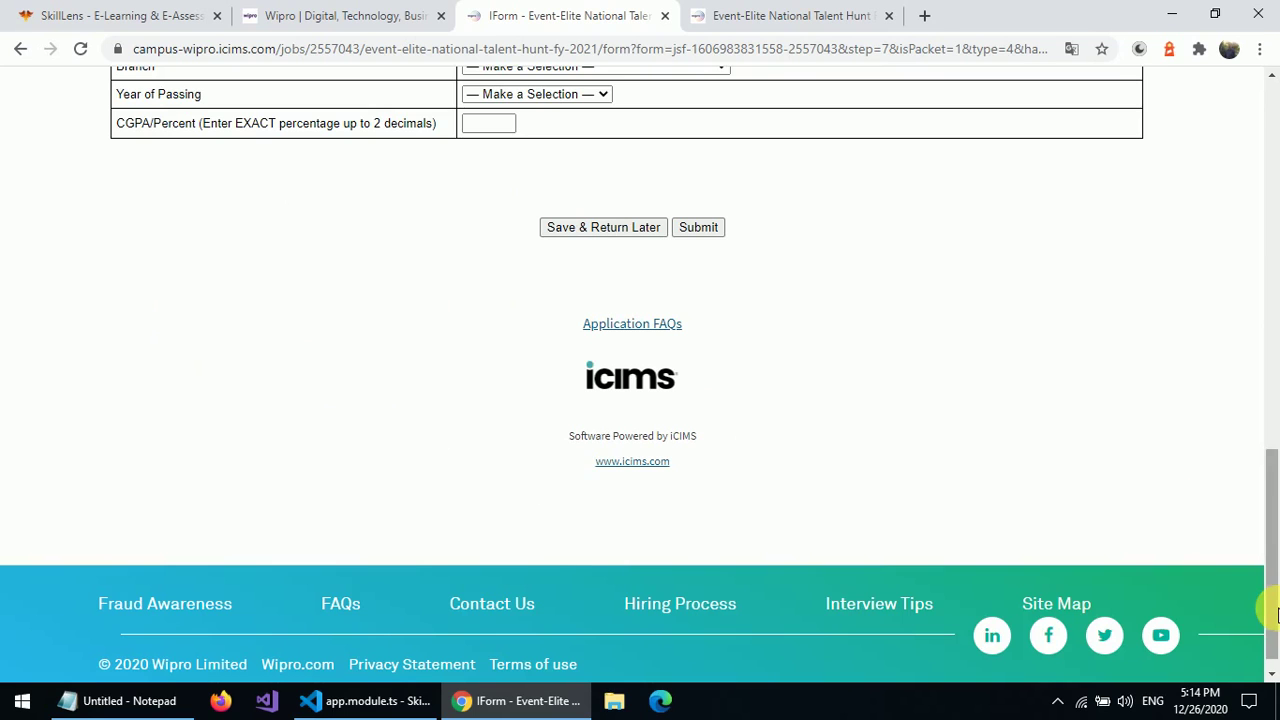
- Submit the Graduation Details Form for Event-Elite National Talent Hunt FY 2021
{"action": "left_click", "coordinate": [690, 227]}
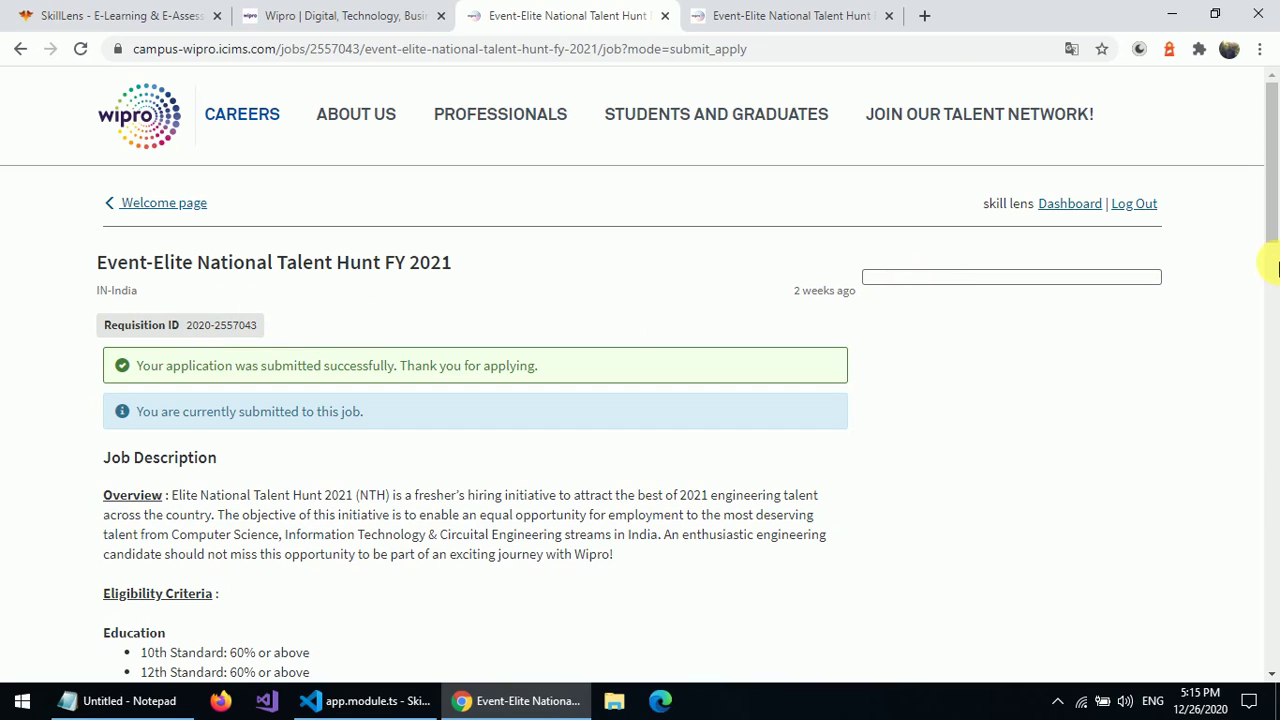
{"action": "left_click", "coordinate": [1277, 388]}
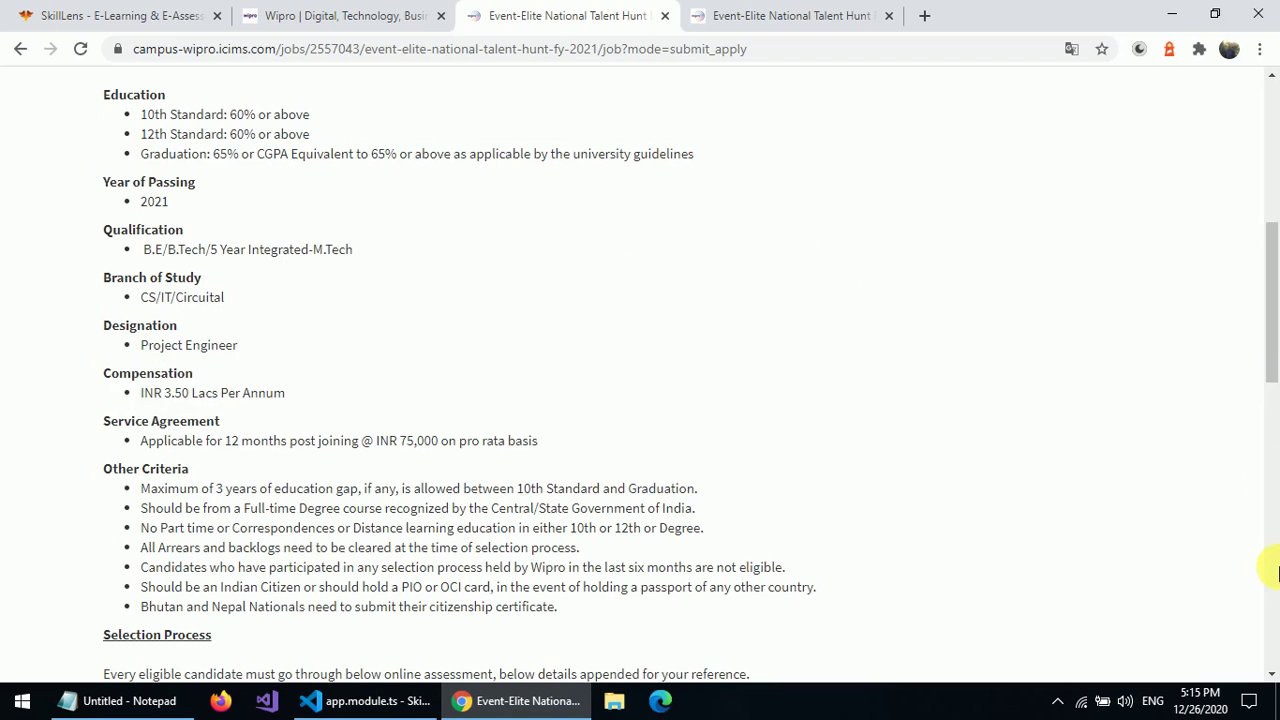
{"action": "left_click", "coordinate": [1276, 572]}
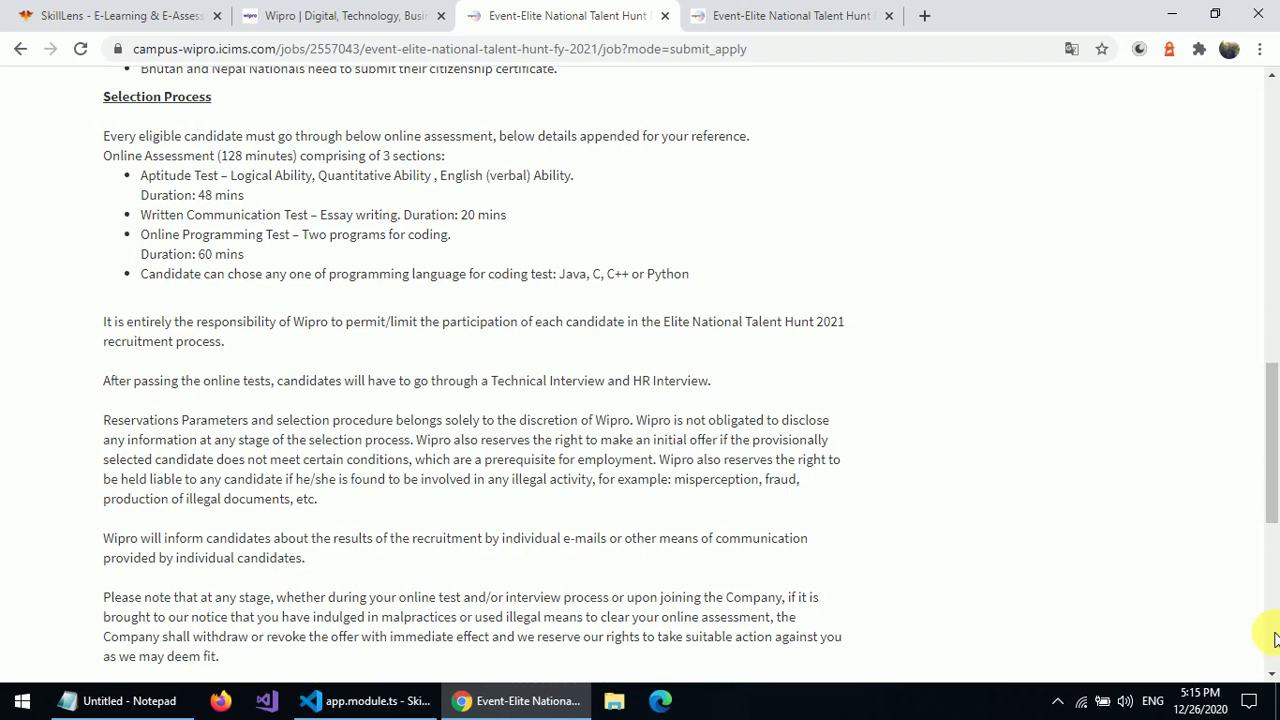
{"action": "left_click", "coordinate": [1276, 638]}
{"action": "left_click", "coordinate": [1274, 220]}
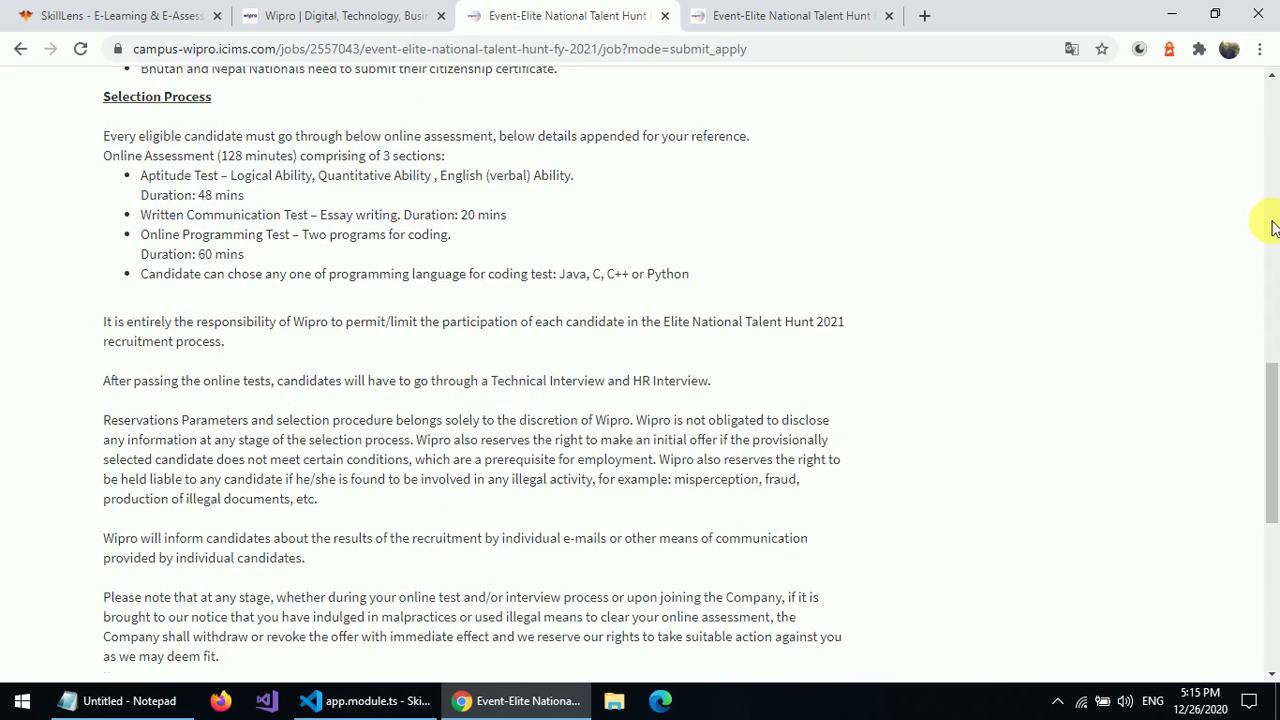
{"action": "left_click", "coordinate": [1272, 130]}
{"action": "left_click", "coordinate": [1272, 130]}
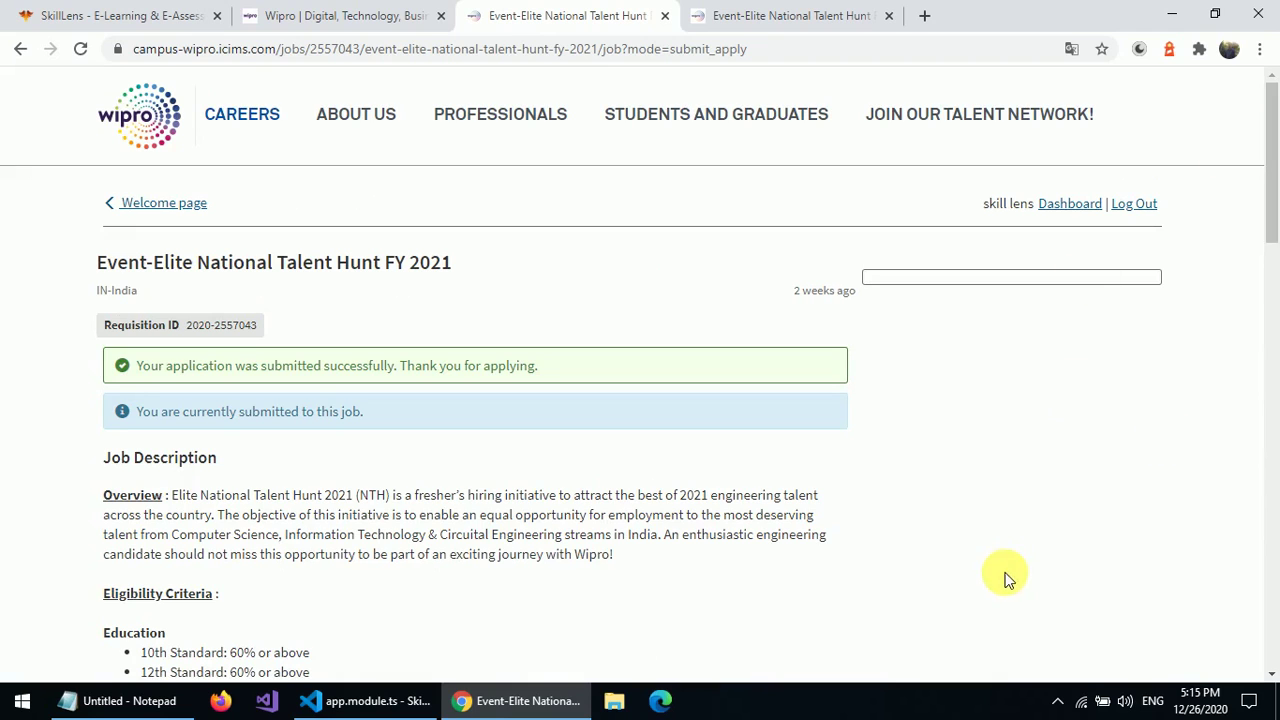
{"action": "left_click", "coordinate": [1058, 703]}
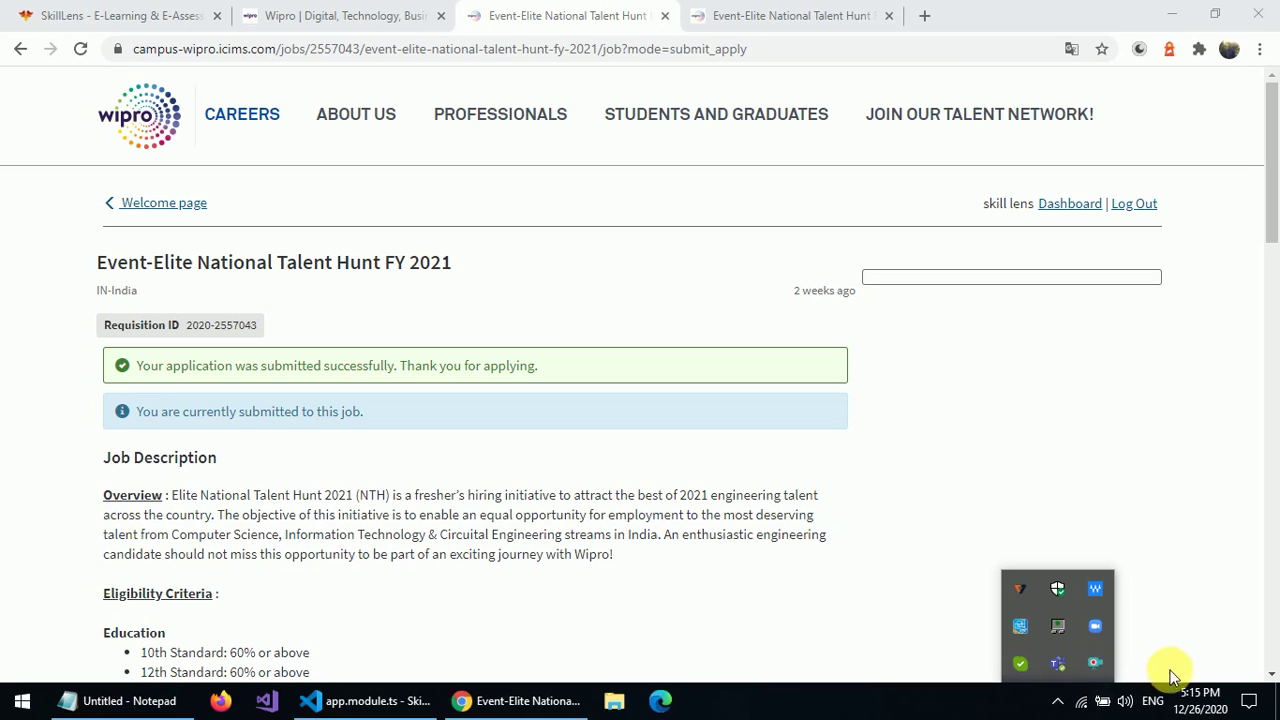
{"action": "right_click", "coordinate": [1093, 669]}
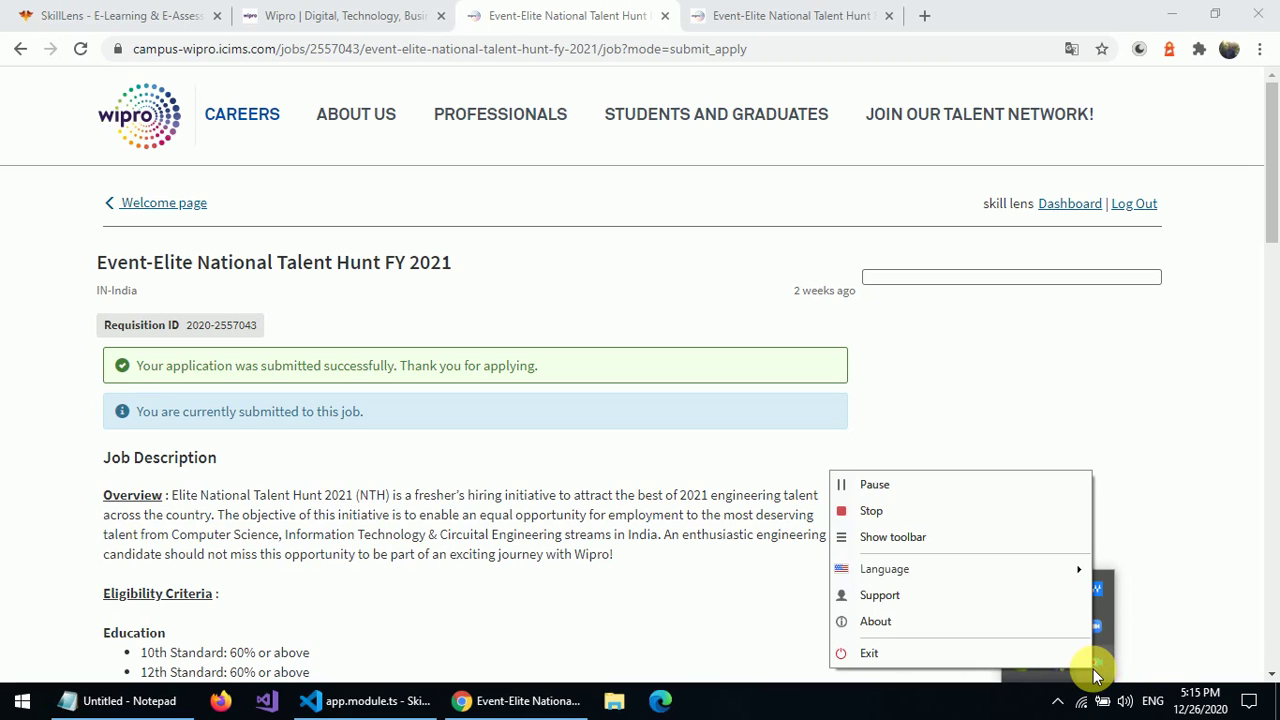